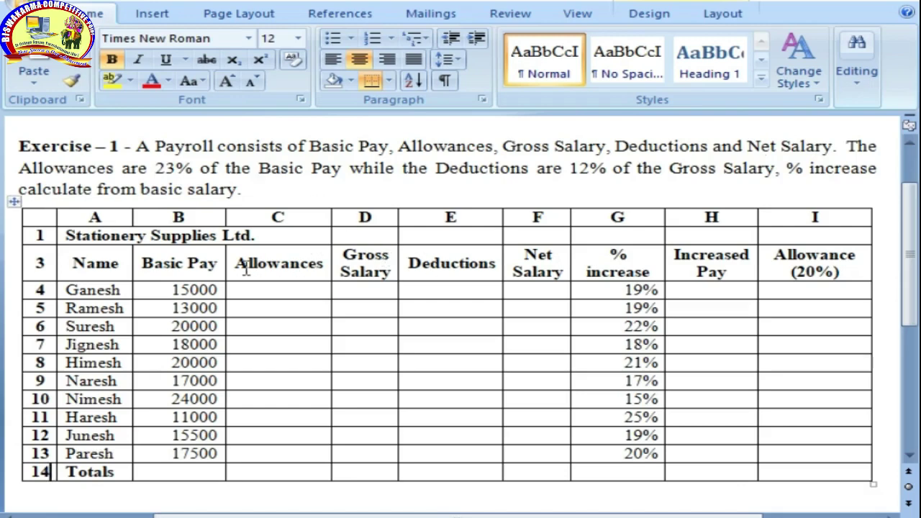
Examine the payroll exercise's Allowances, Gross Salary, Deductions, % increase, Increased Pay and Basic Pay columns against the stated percentages
left_click_drag(237, 264, 324, 262)
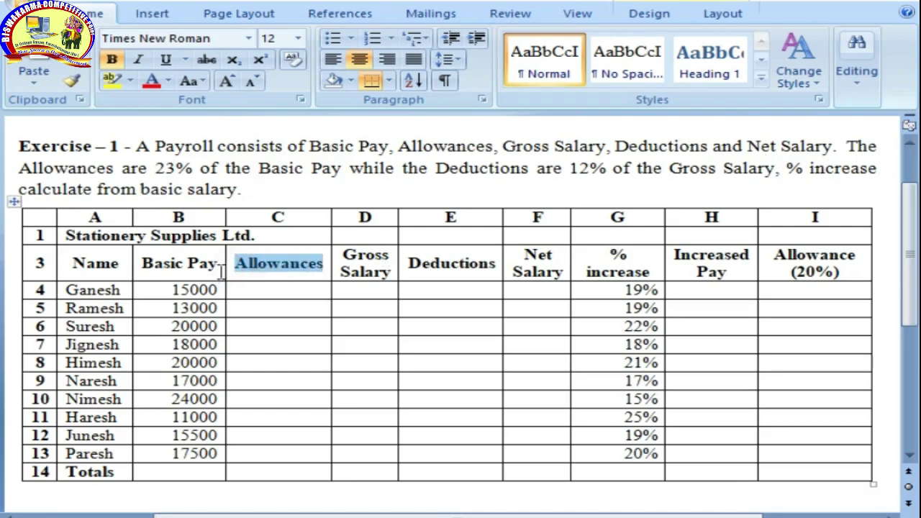
left_click(271, 291)
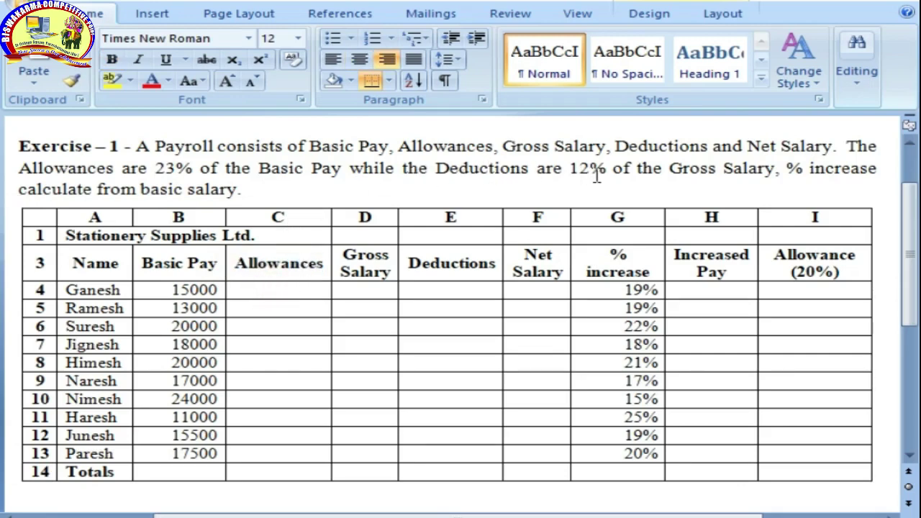
left_click(354, 290)
left_click(437, 290)
mouse_move(619, 289)
left_mouse_down()
mouse_move(668, 289)
mouse_move(633, 289)
left_mouse_up()
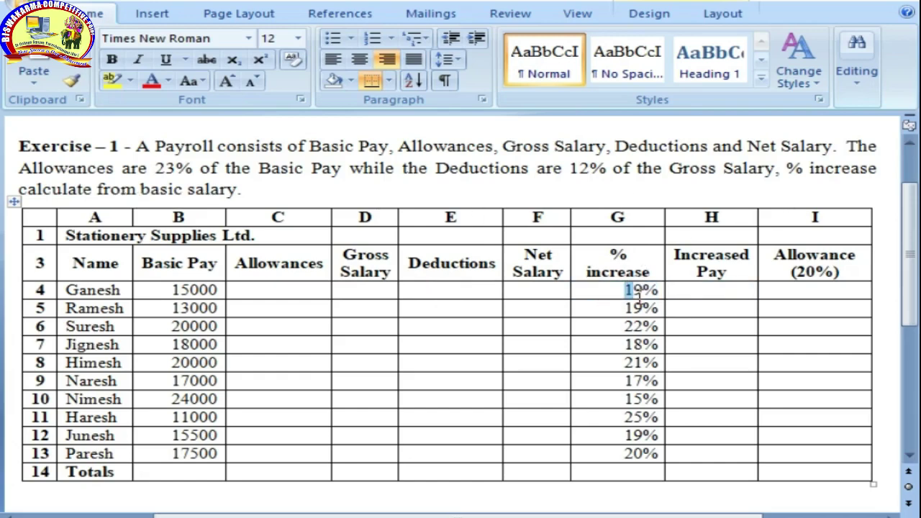
left_click(692, 290)
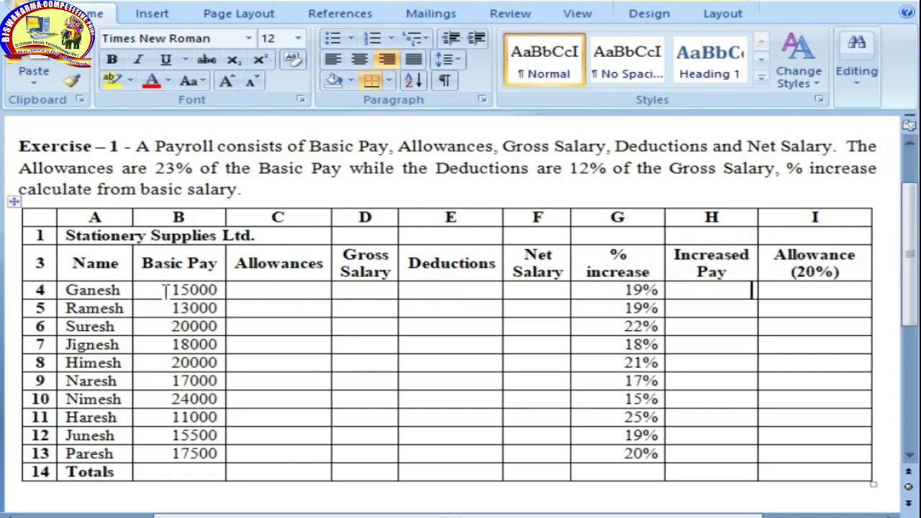
left_click_drag(164, 290, 216, 291)
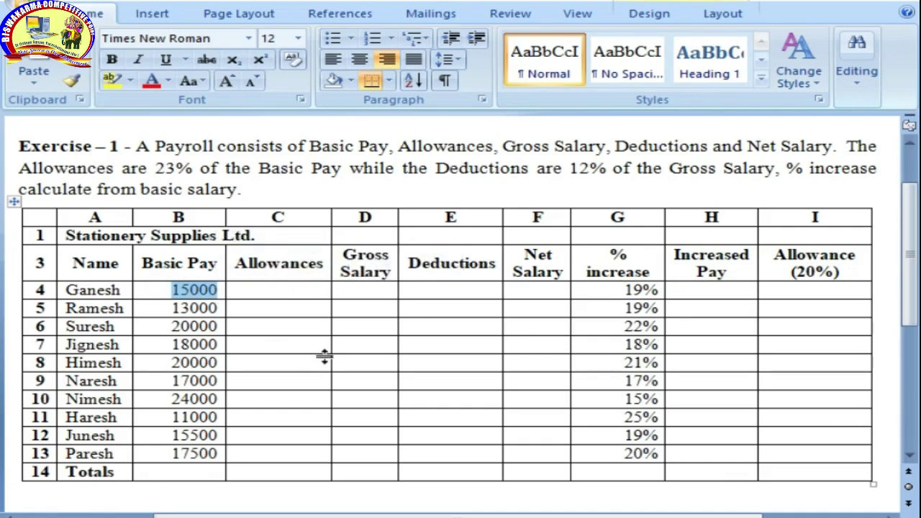
Launch Excel with a blank workbook and enter the title "Stationary supplies Ltd." in cell A1
key("super+r")
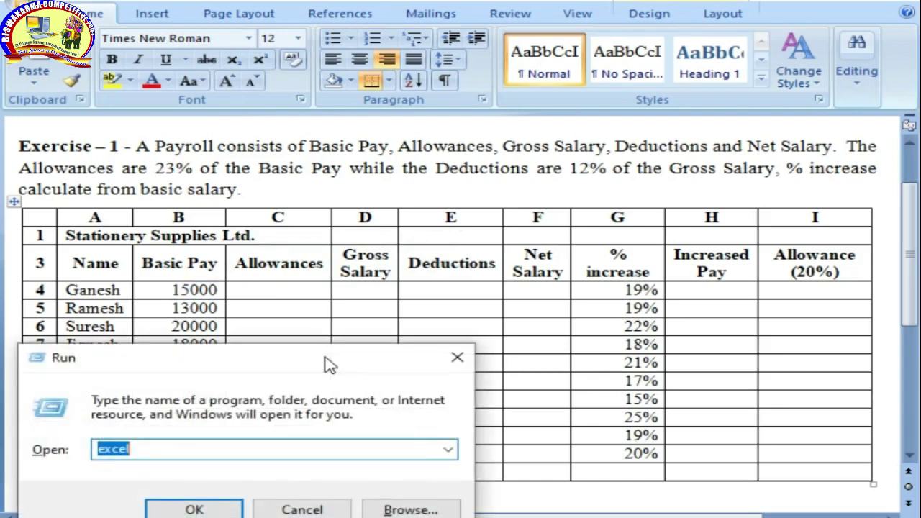
key("Return")
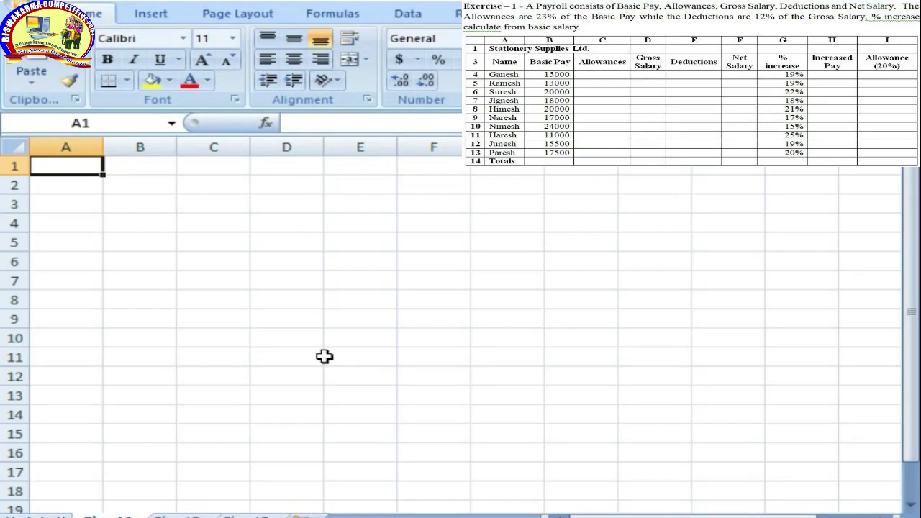
type("Stat")
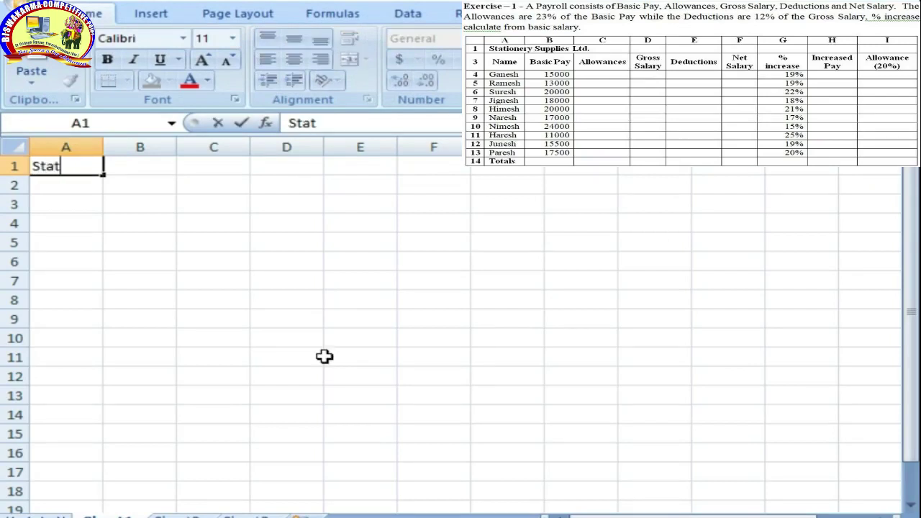
type("ionary suppp")
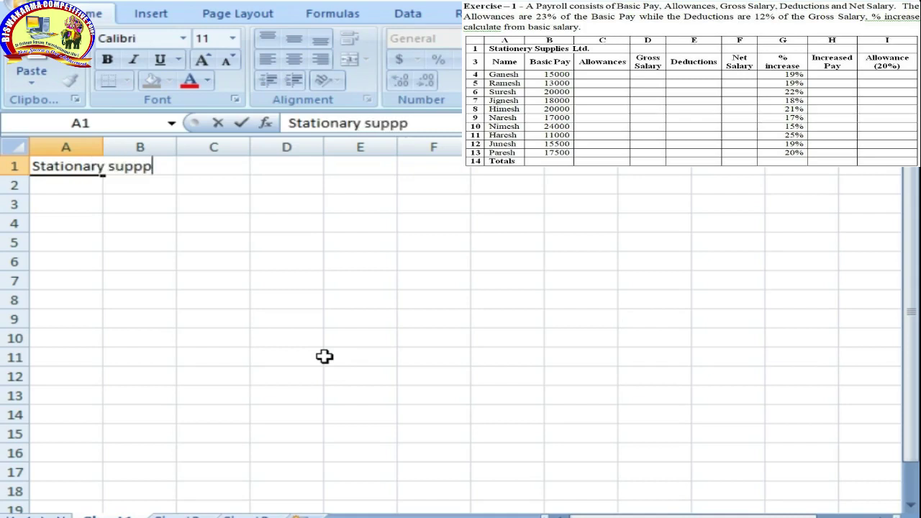
key("BackSpace")
type("liers")
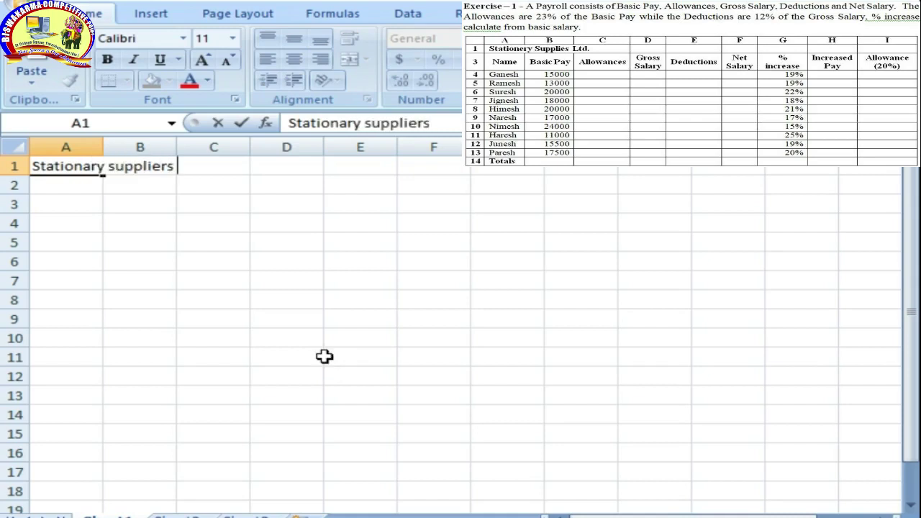
key("BackSpace")
key("BackSpace")
type("s Ltd")
key("Return")
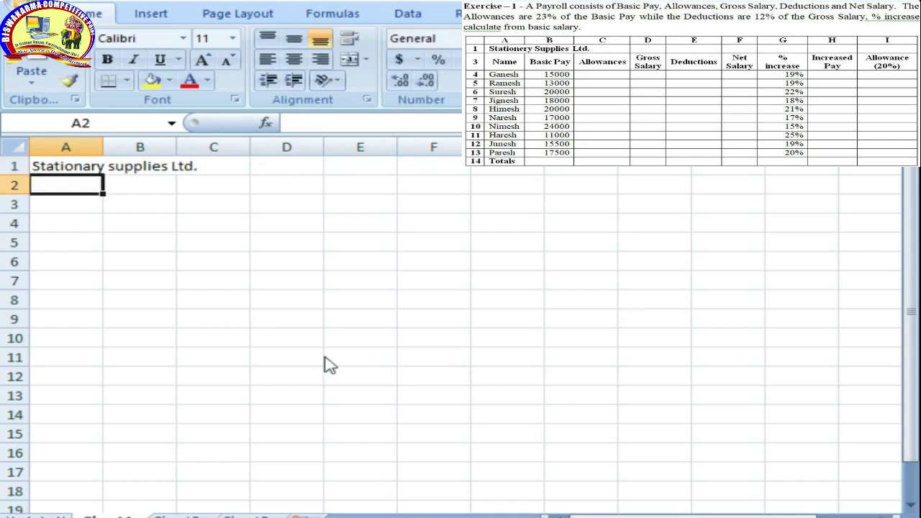
Enter the column headings "Name" in cell A2 and "Basic Pay" in cell B2
type("name")
key("BackSpace")
key("BackSpace")
key("BackSpace")
key("BackSpace")
type("Name")
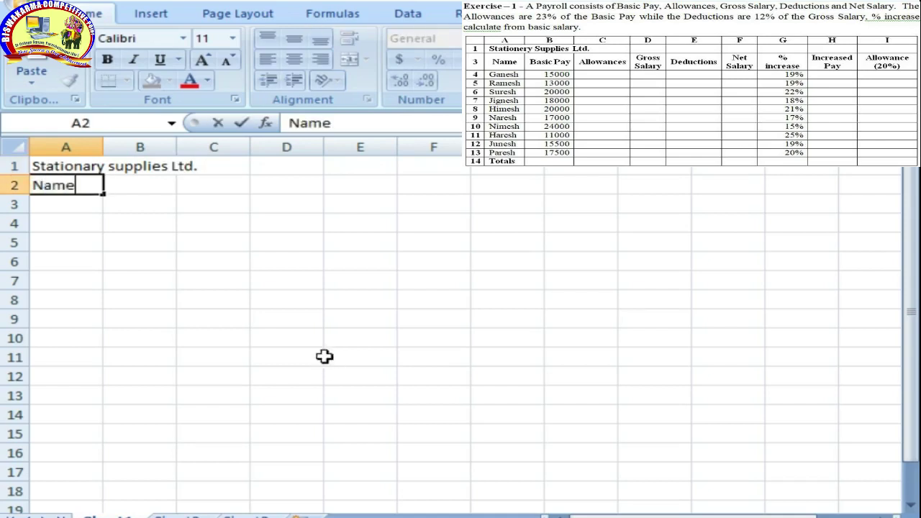
key("Tab")
type("Basic Pay")
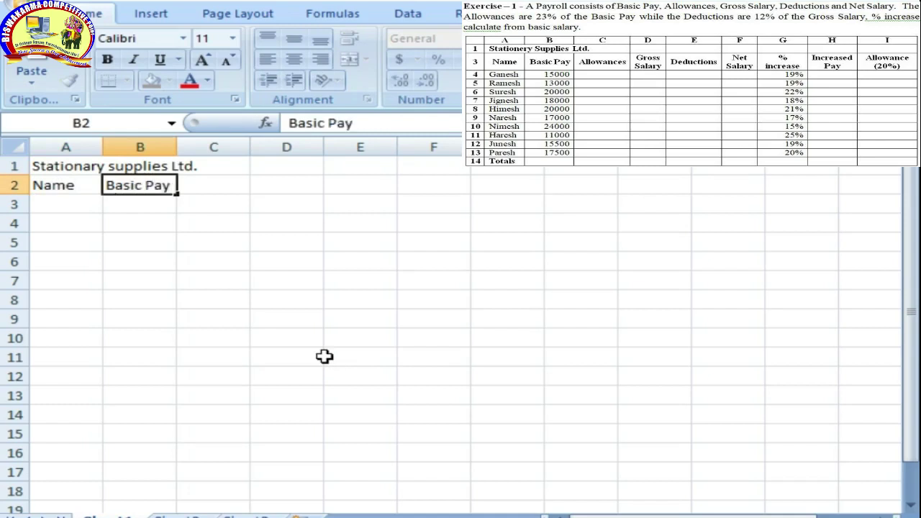
key("Tab")
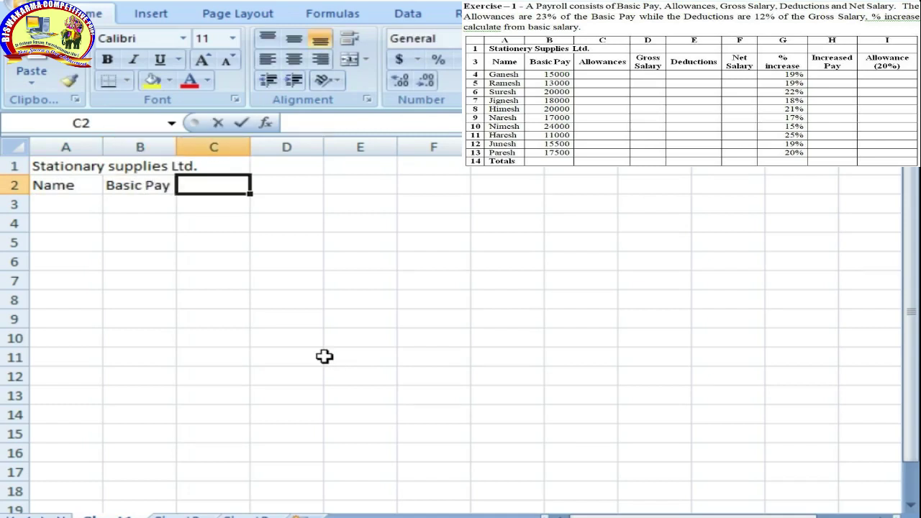
Add the headings "Allowances" in cell C2 and "Gross Salary" in cell D2
type("Allowance")
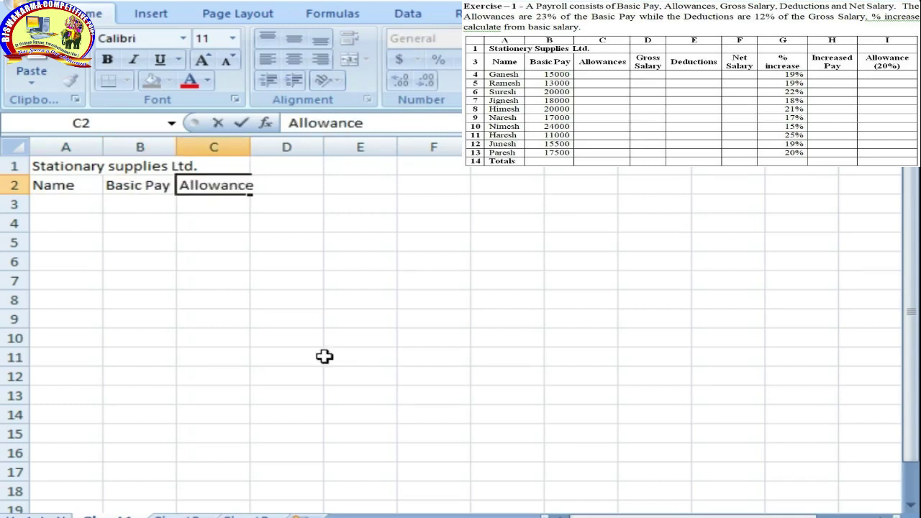
type("s")
key("Tab")
type("Gross")
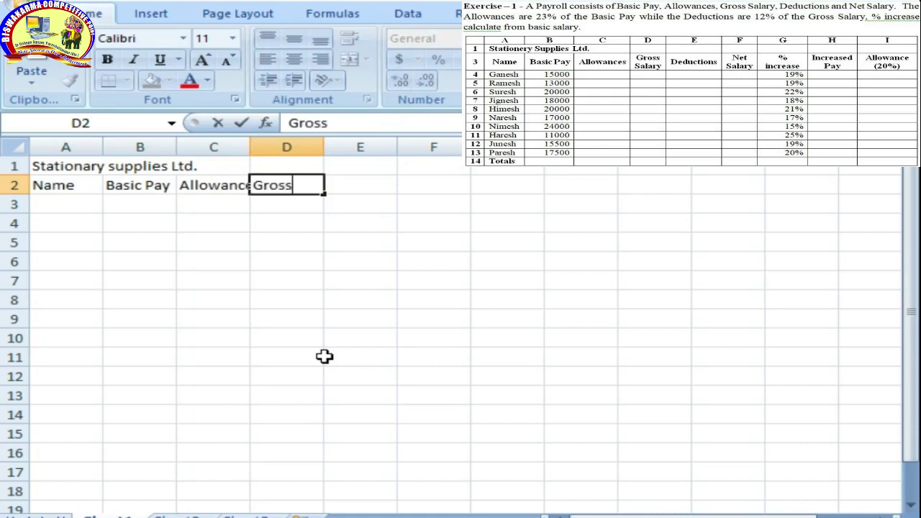
type(" Salary")
key("Tab")
Add the headings "Deductions" in cell E2 and "Net Salary" in cell F2
type("D")
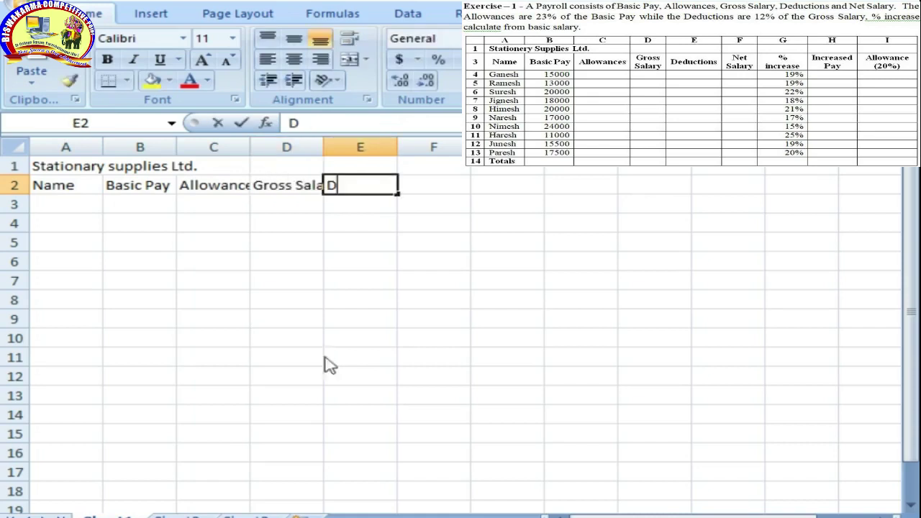
type("eductions")
key("Tab")
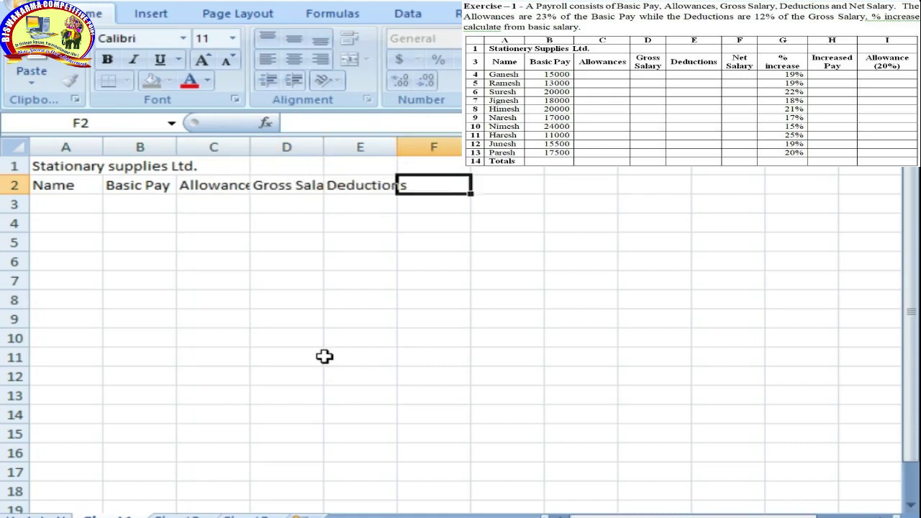
type("Net Sa")
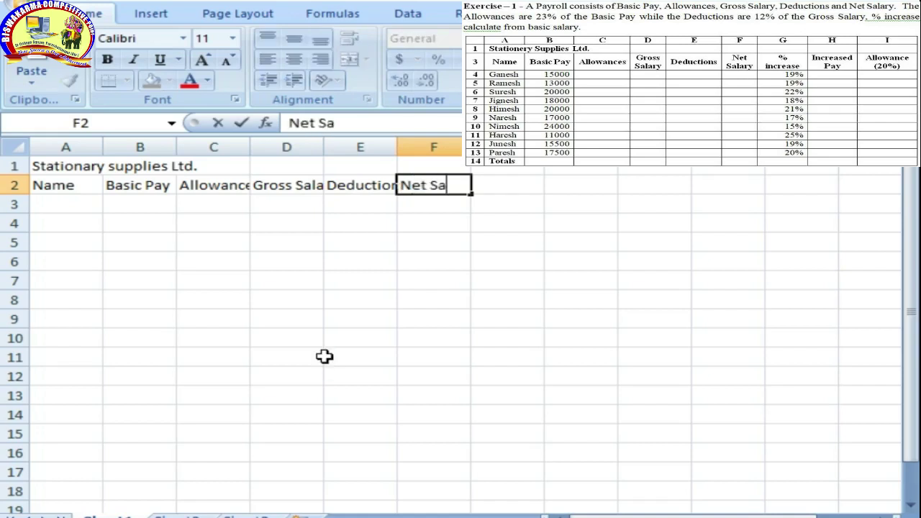
type("lary")
key("Tab")
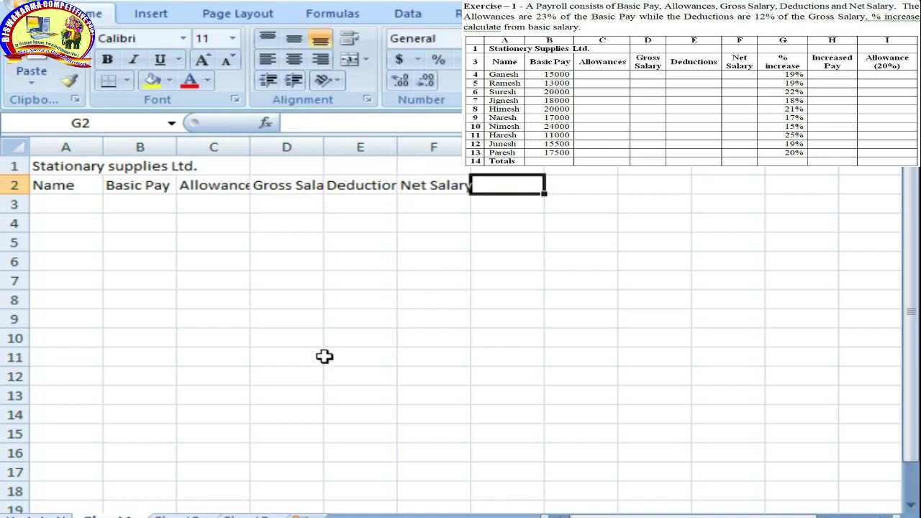
Enter the heading "% Increase" in cell G2 of the header row
type("% inC")
key("BackSpace")
key("BackSpace")
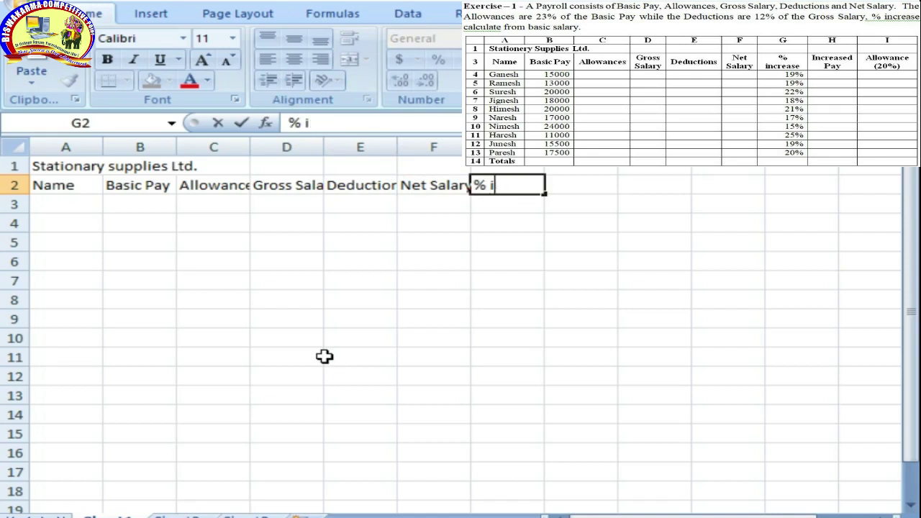
key("BackSpace")
type("Increase")
key("Tab")
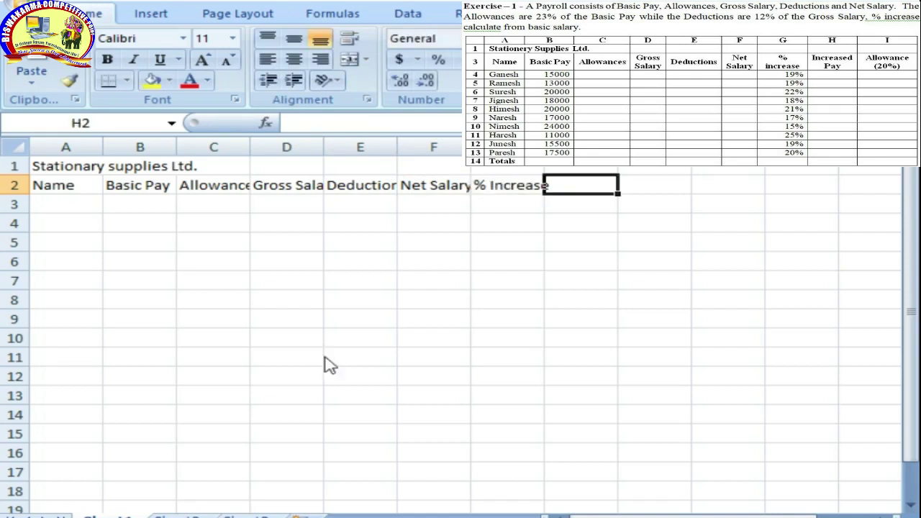
Enter the heading "Increased Pay" in cell H2 of the header row
type("P")
key("BackSpace")
type("Iun")
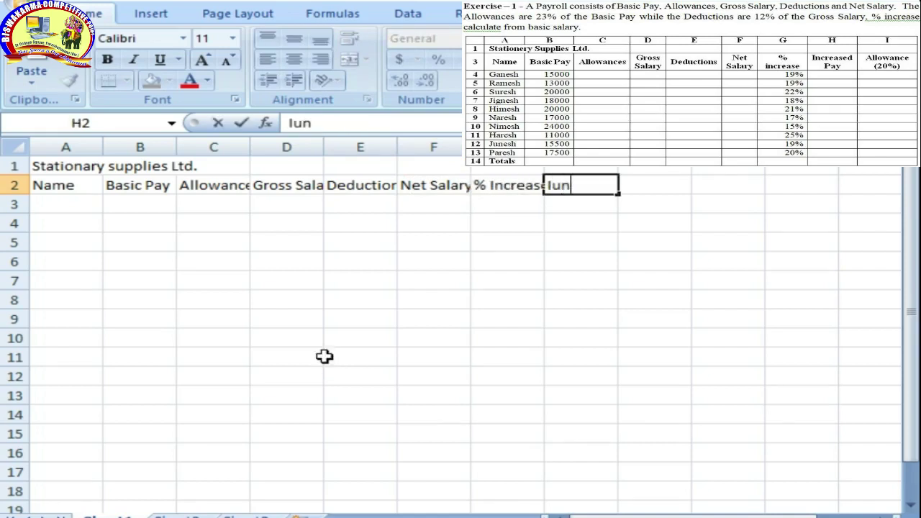
key("BackSpace")
key("BackSpace")
key("BackSpace")
type("Increa")
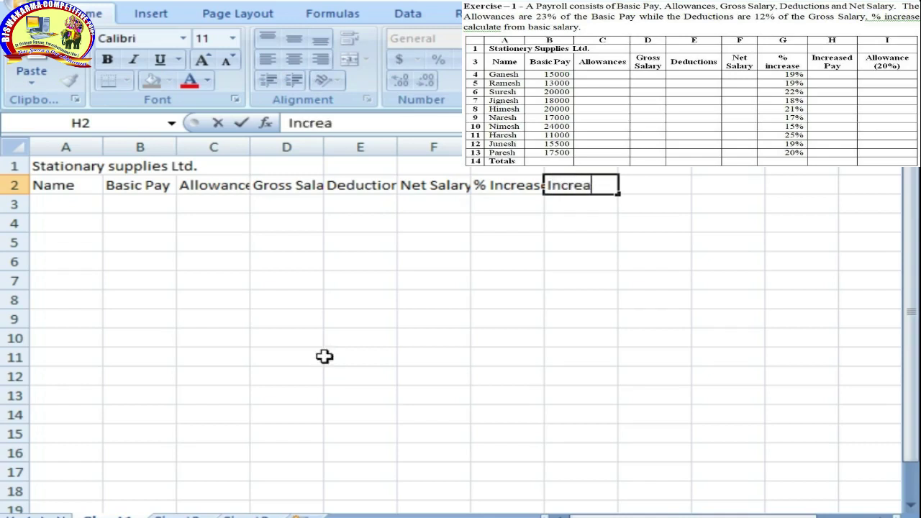
type("sed Pay")
key("Tab")
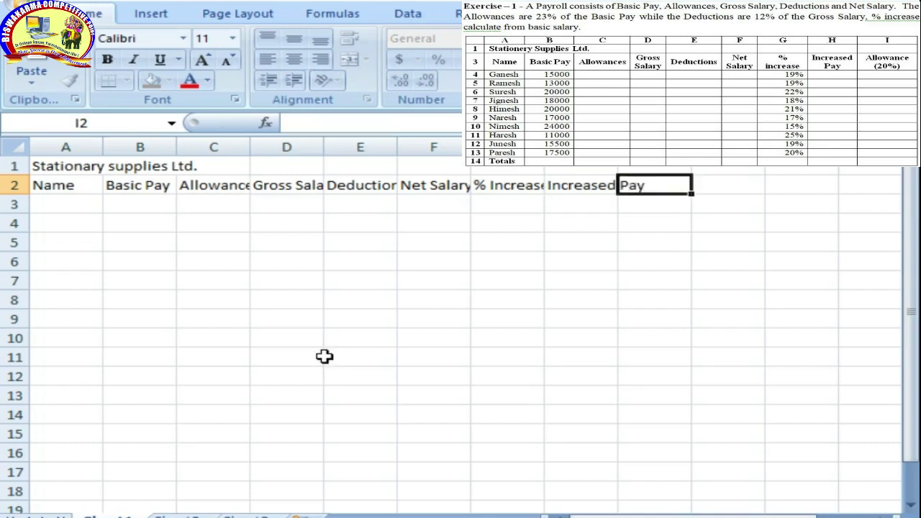
Enter the last column heading in cell I2 and correct its brackets so it reads "Allowance (20%)"
type("Allowance ")
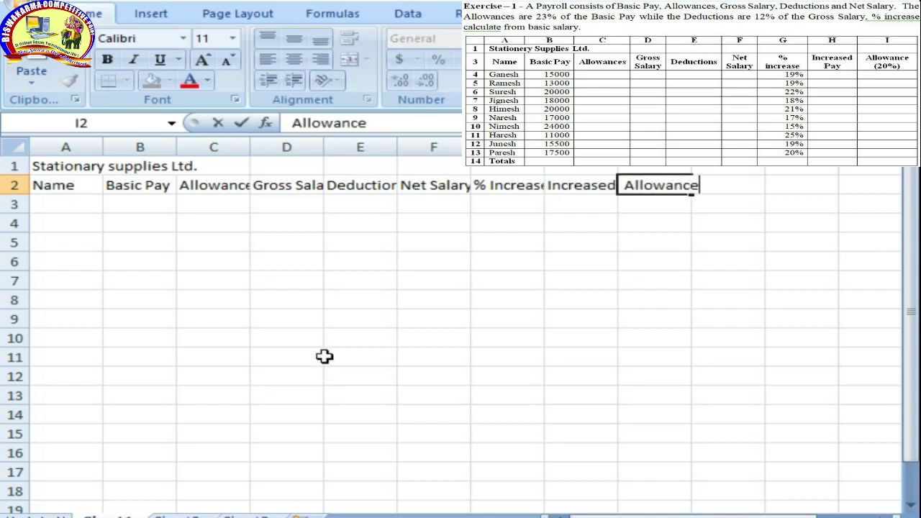
type("()20%")
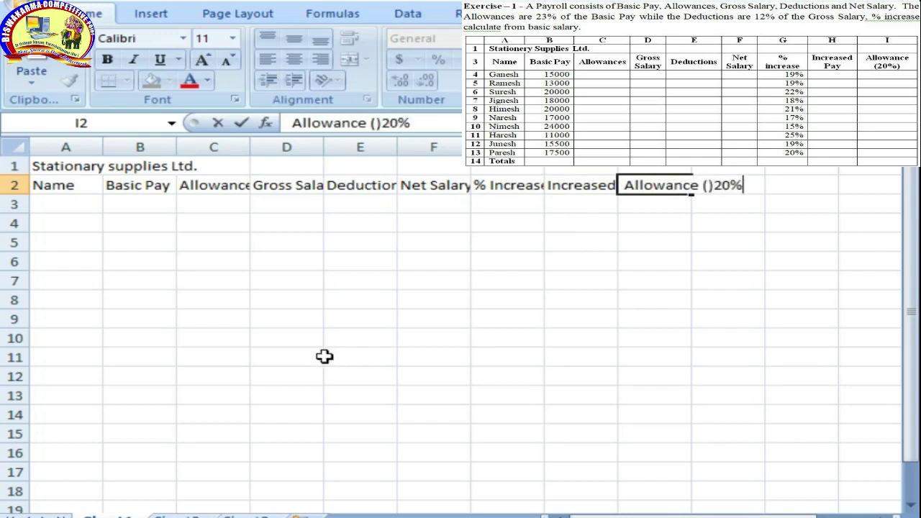
key("Return")
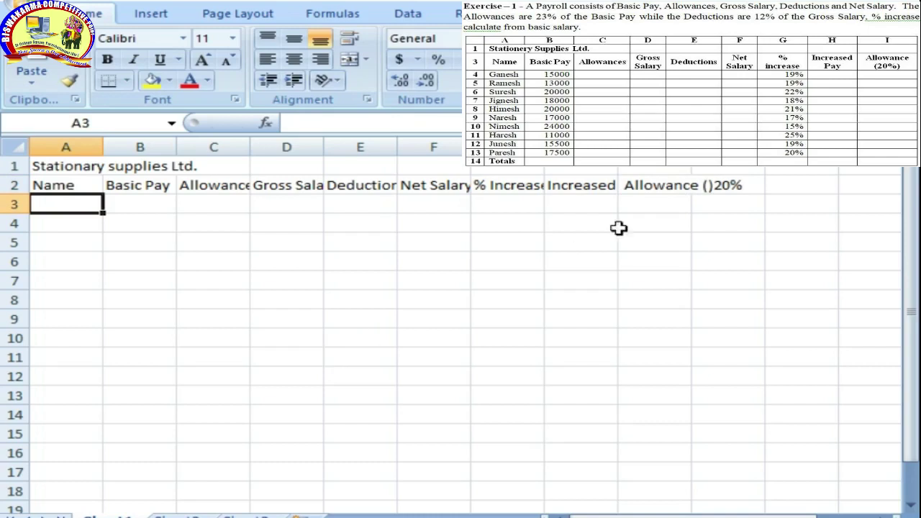
double_click(667, 185)
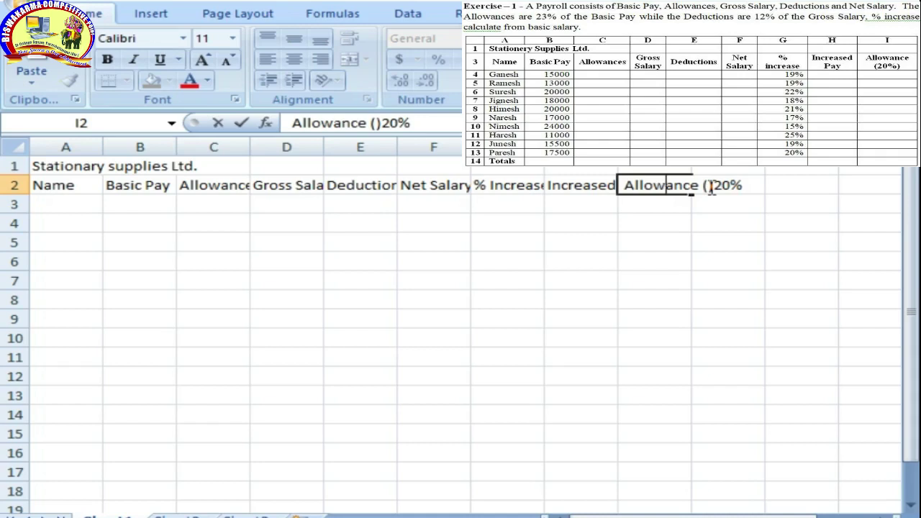
left_click(708, 185)
key("Delete")
key("End")
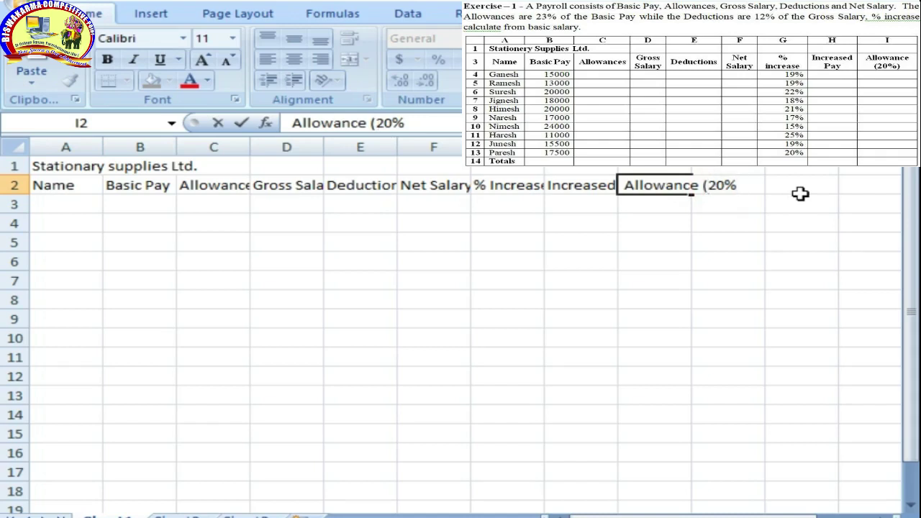
type(")")
key("Return")
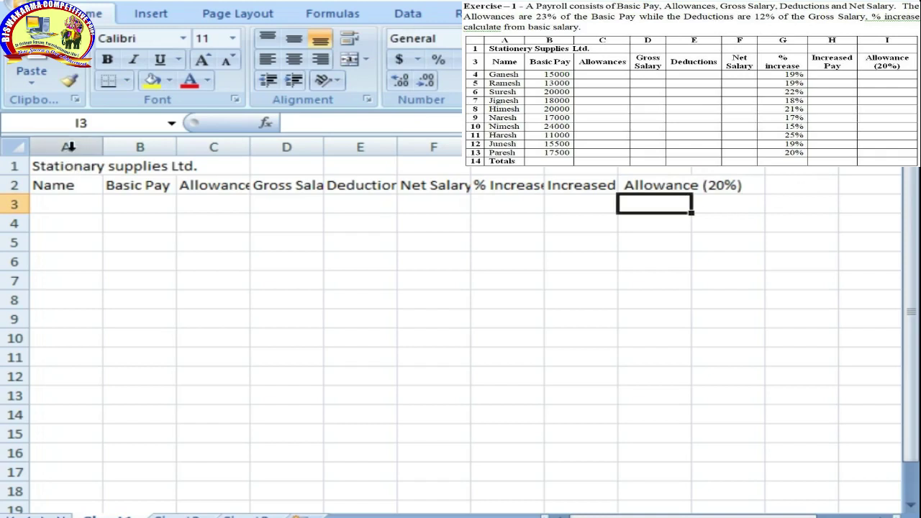
Apply Wrap Text to all cells of the worksheet, then select cell A3
left_click_drag(69, 147, 655, 147)
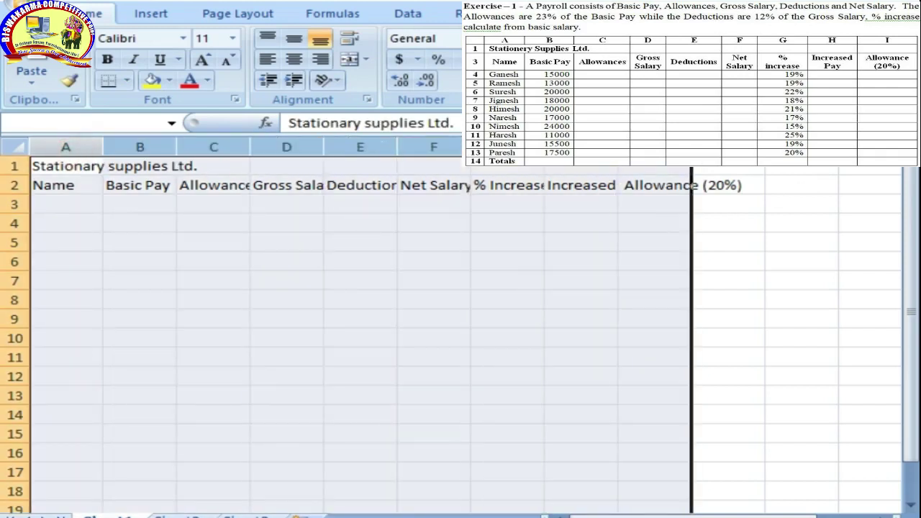
key("ctrl+a")
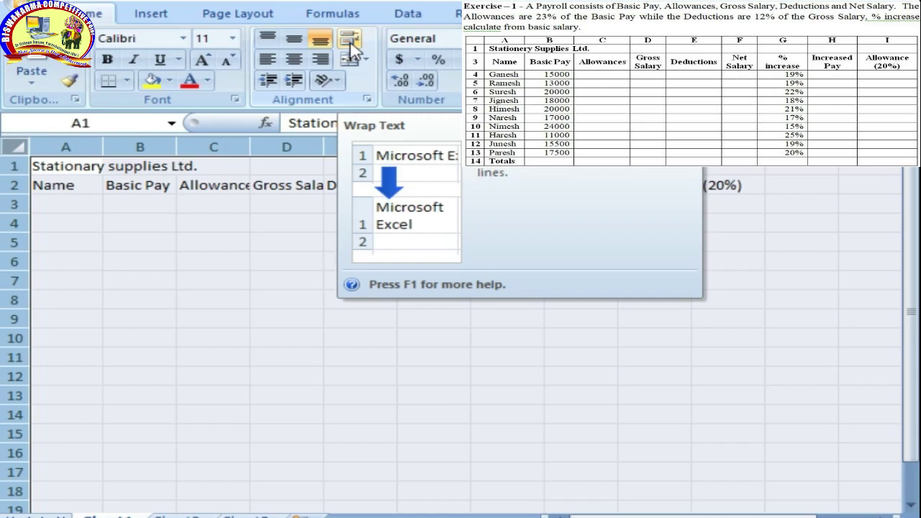
left_click(350, 44)
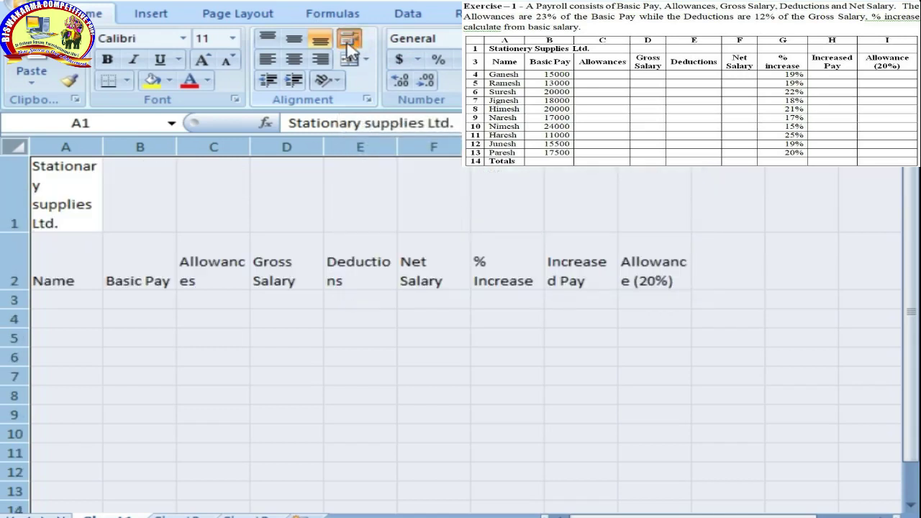
left_click(52, 299)
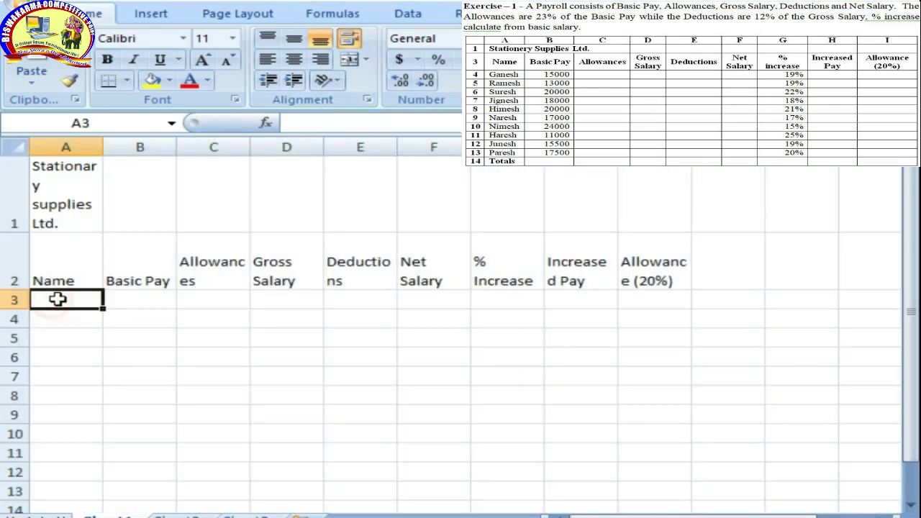
Reduce the height of row 1, which holds the company title, to about two lines of text
left_click(63, 200)
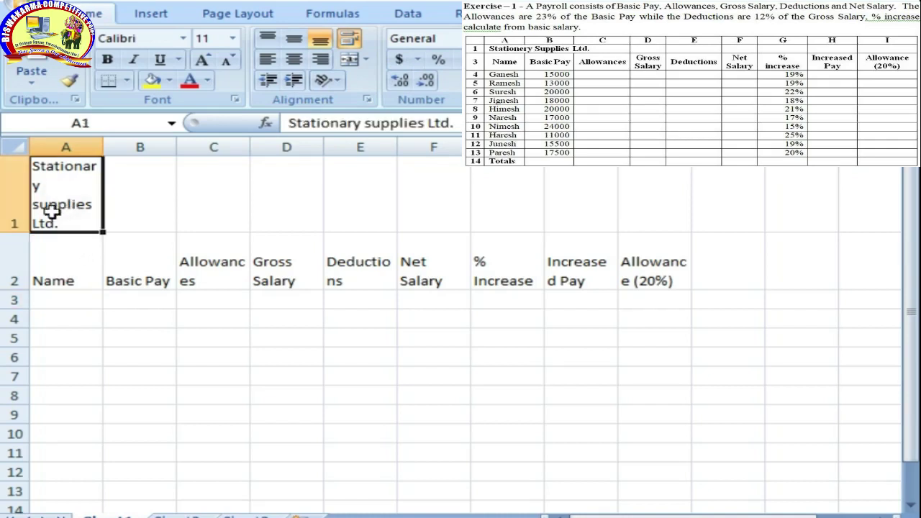
left_click_drag(15, 232, 27, 191)
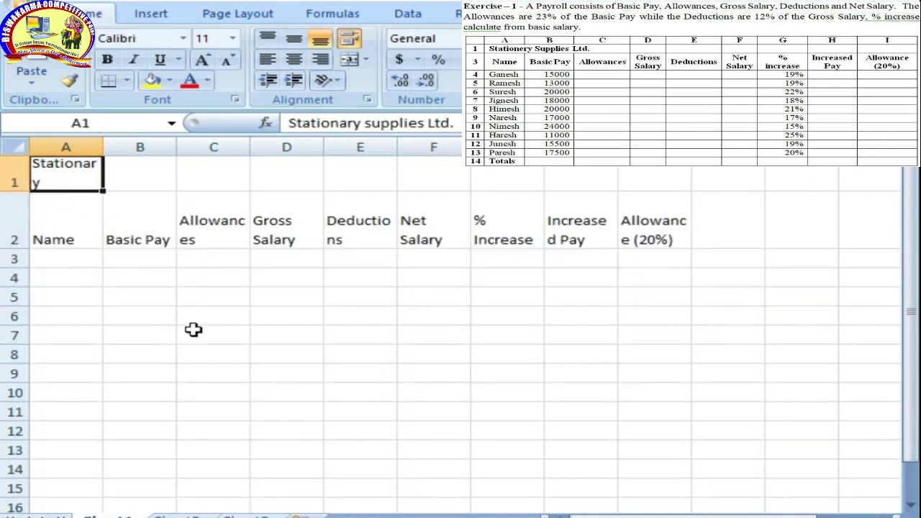
Enter the first three employee names from the exercise table in cells A3 to A5 of the Name column
left_click(73, 259)
type("Ganesh")
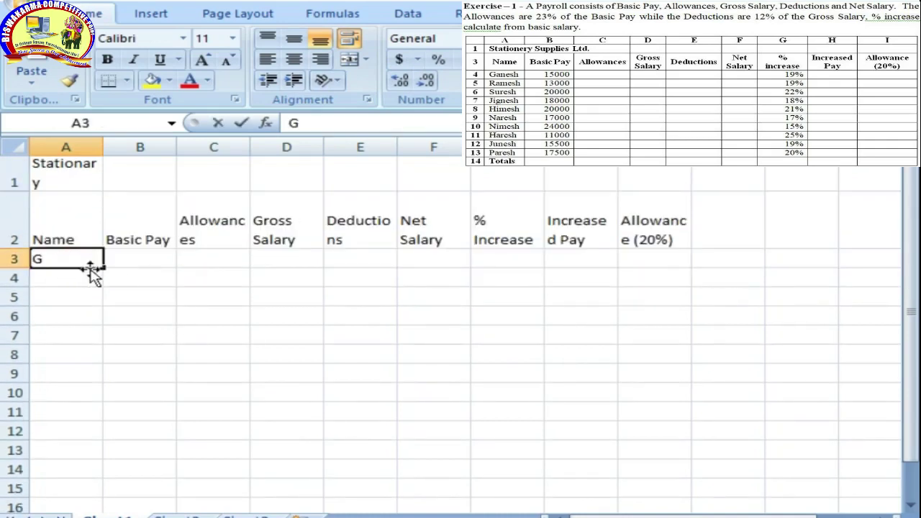
key("Return")
type("Ramesh")
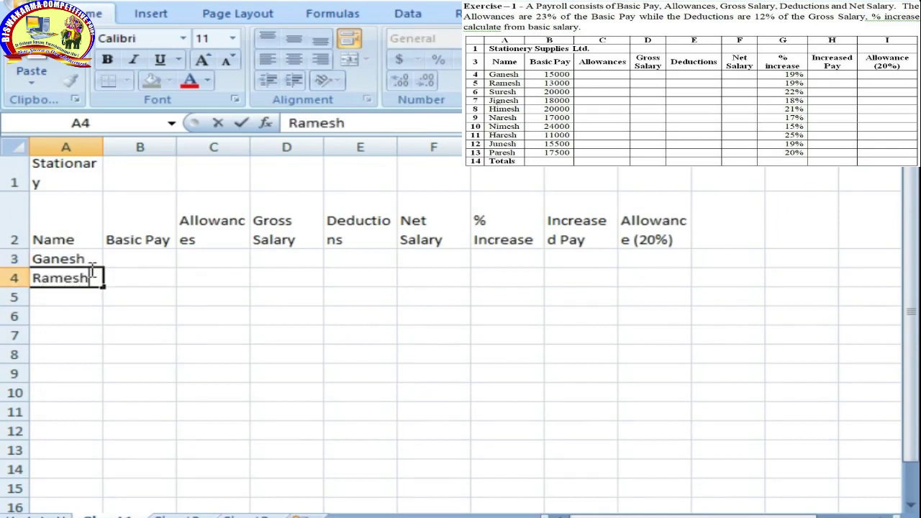
key("Return")
type("Suresh")
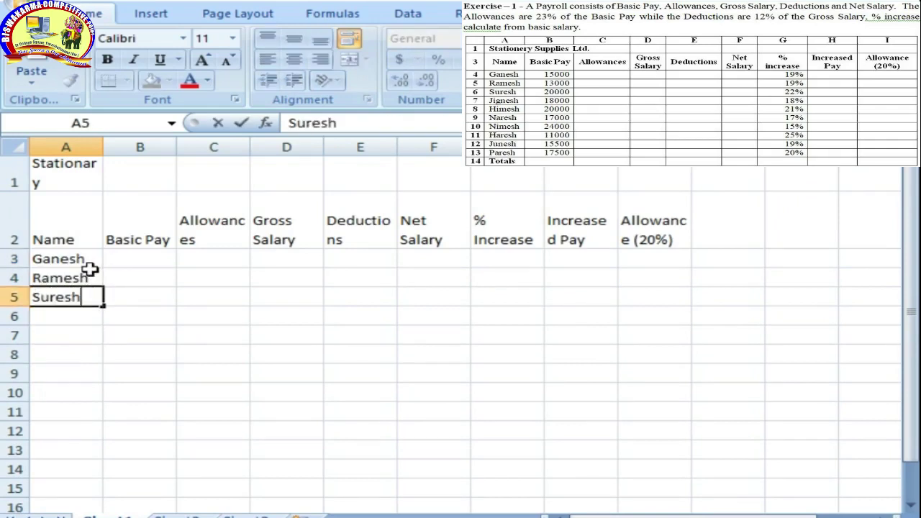
key("Return")
Enter the fourth and fifth employee names from the exercise table in cells A6 and A7
type("Jignea")
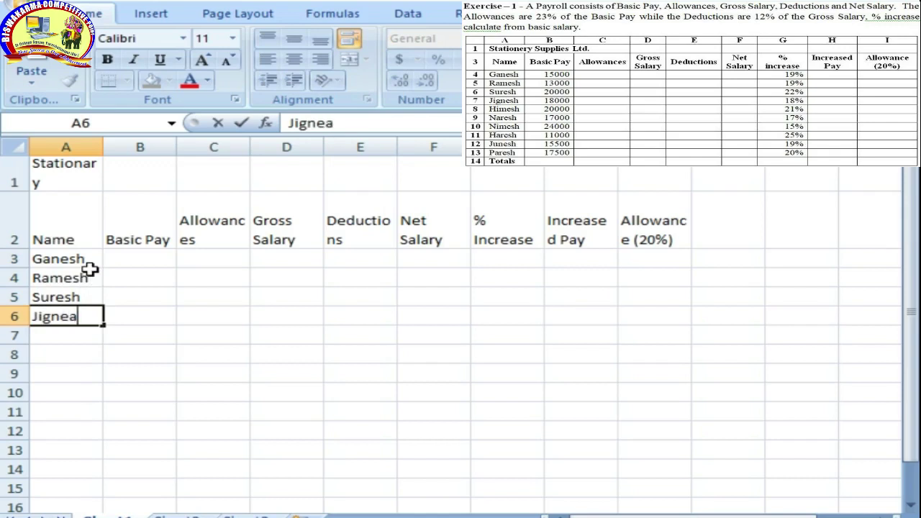
key("BackSpace")
type("sh")
key("Return")
type("H")
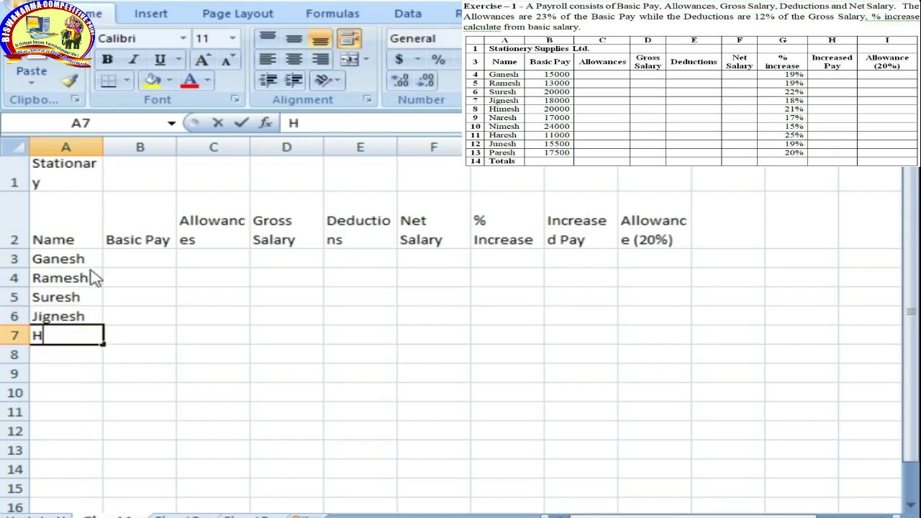
type("imesh")
key("Return")
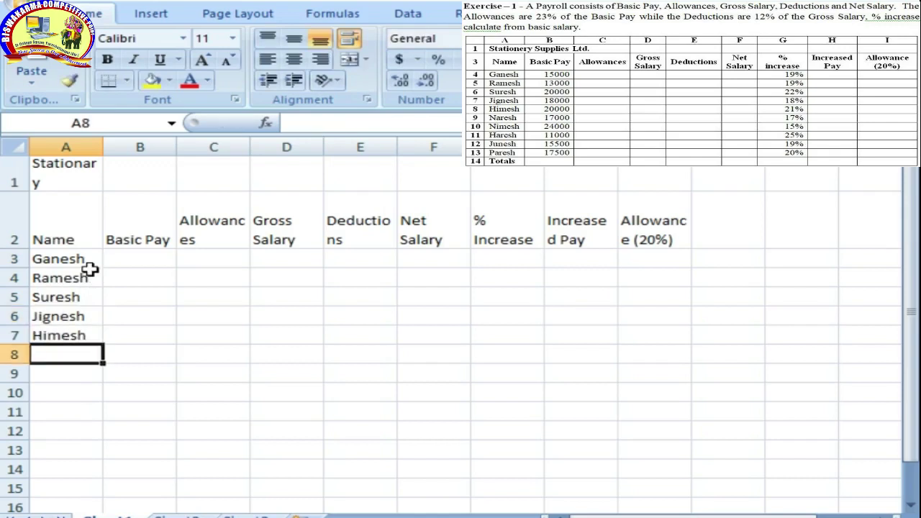
Enter the sixth to eighth employee names from the exercise table in cells A8 to A10
type("Naresh")
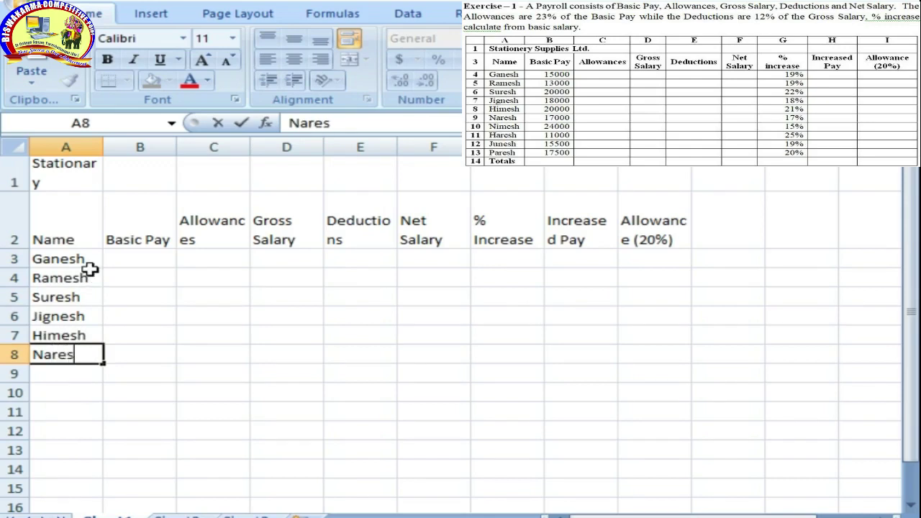
key("Return")
type("imesh")
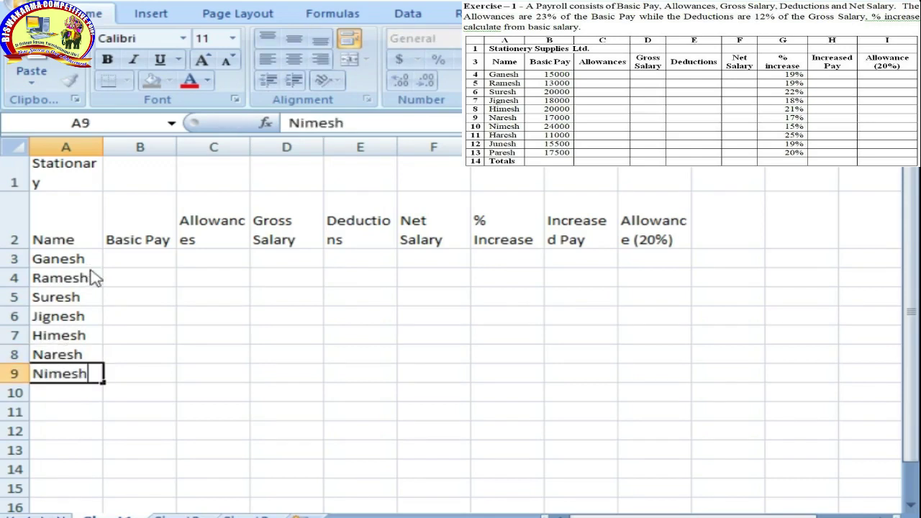
key("Return")
type("Haresh")
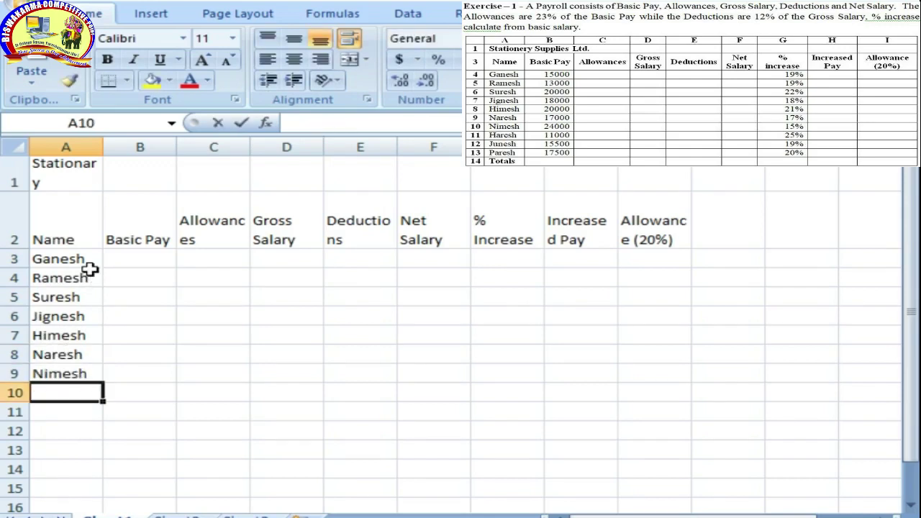
key("Return")
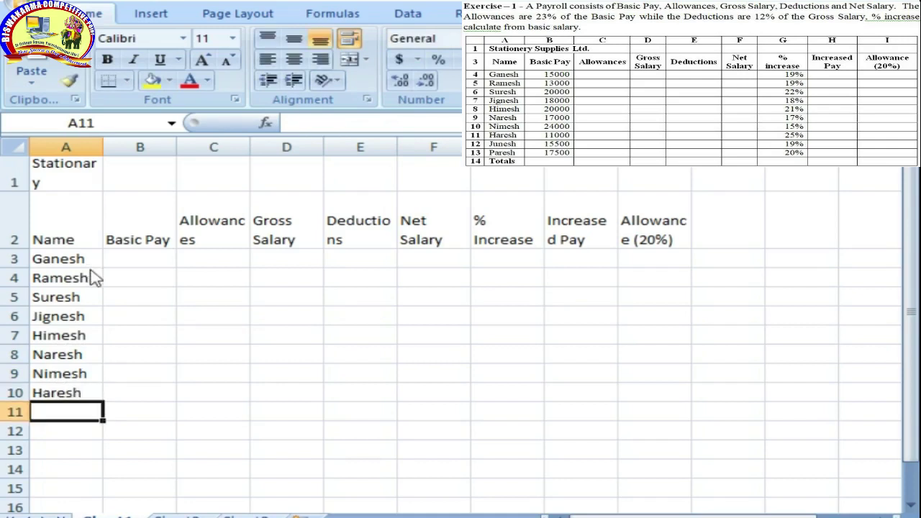
Enter the last two employee names from the exercise table in cells A11 and A12, correcting the final name's spelling
type("Junesh")
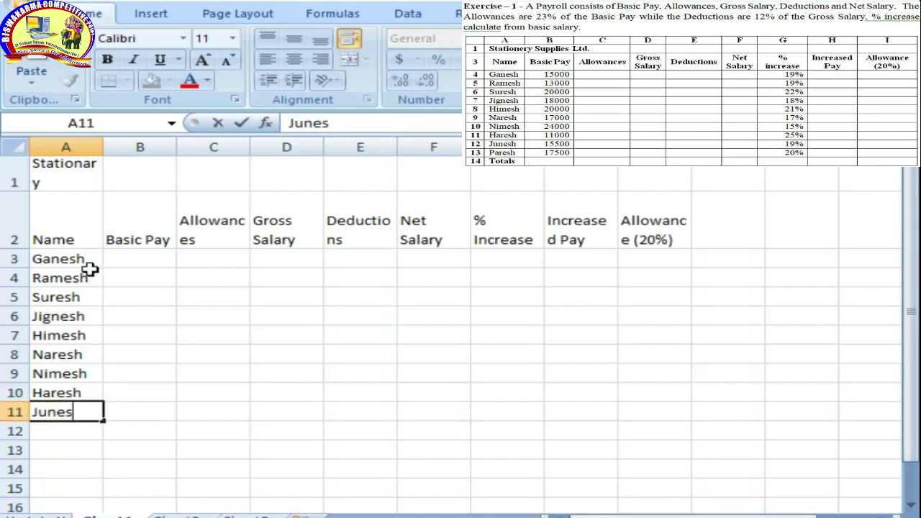
key("Return")
type("Paresjh")
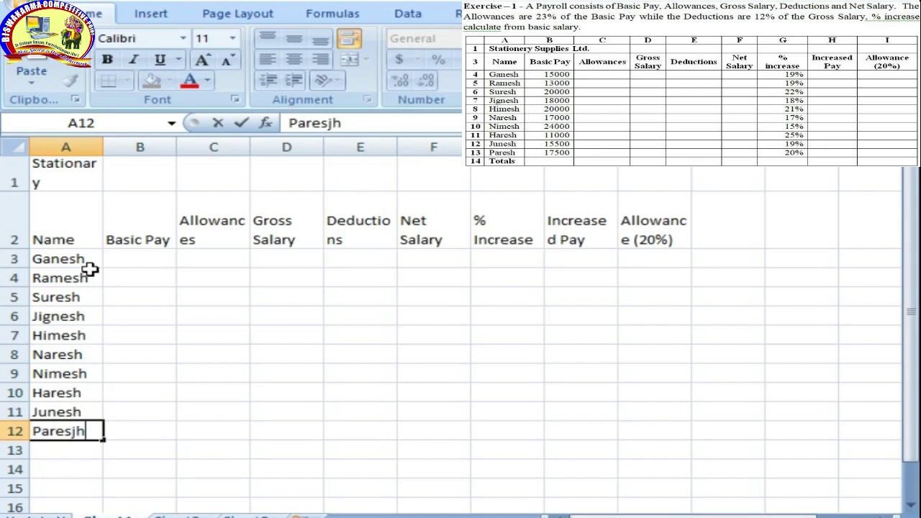
key("BackSpace")
key("BackSpace")
type("h")
Enter the Basic Pay values 15000, 13000 and 20000 in cells B3 to B5
left_click(134, 266)
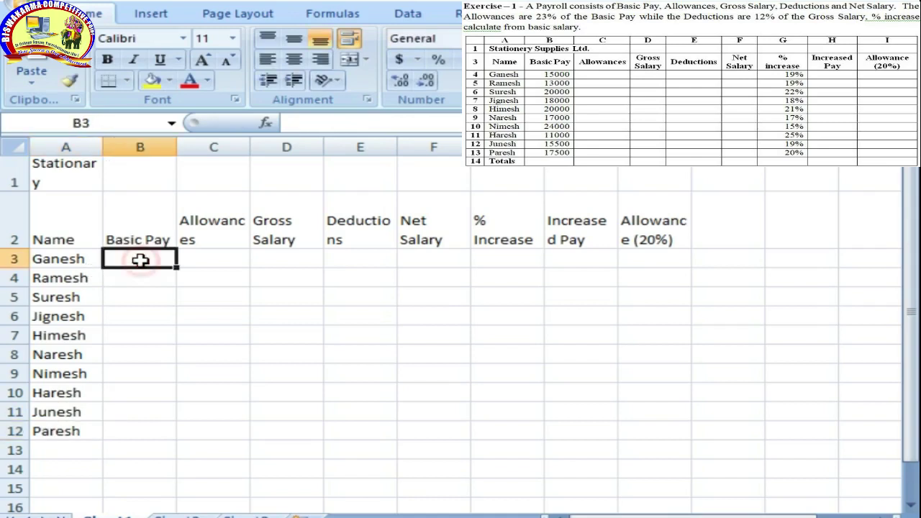
type("15000")
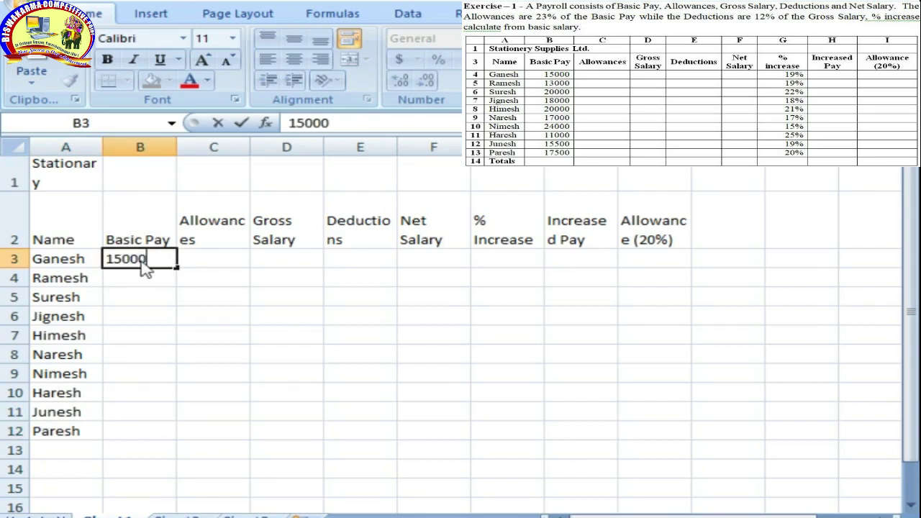
key("Return")
type("13000")
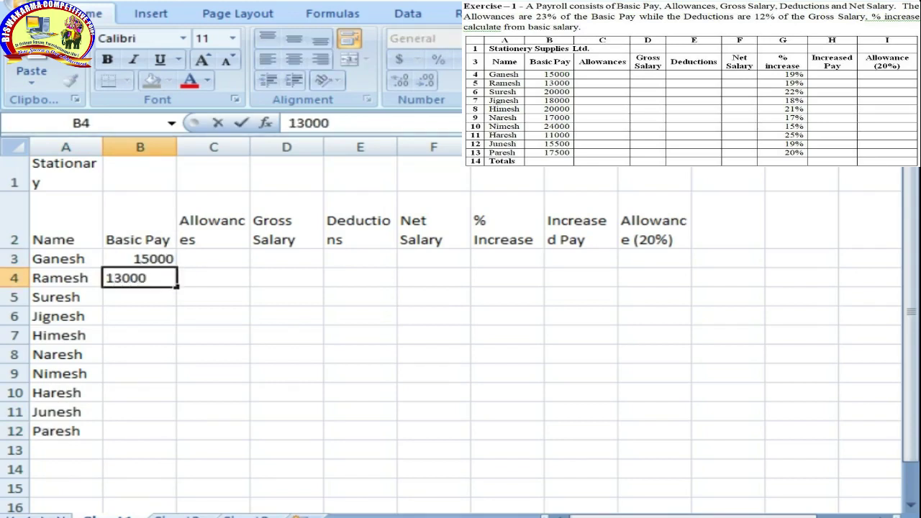
key("Return")
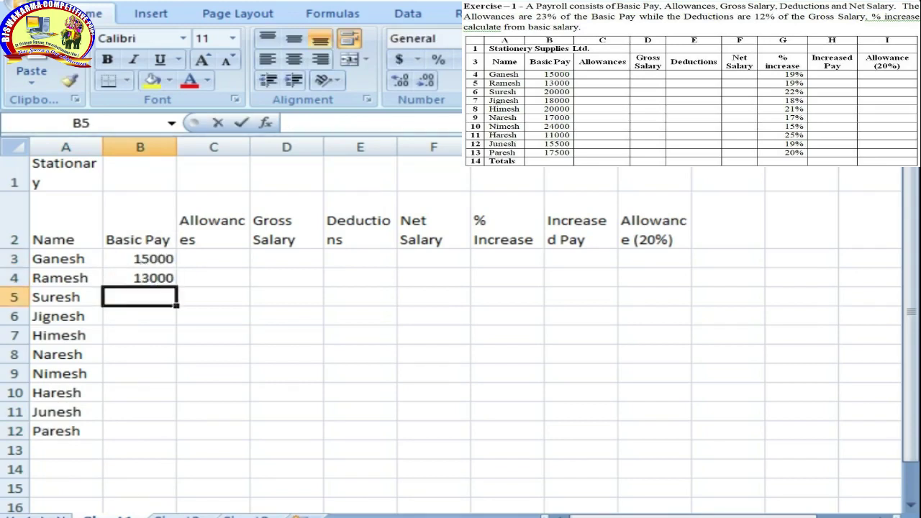
type("20000")
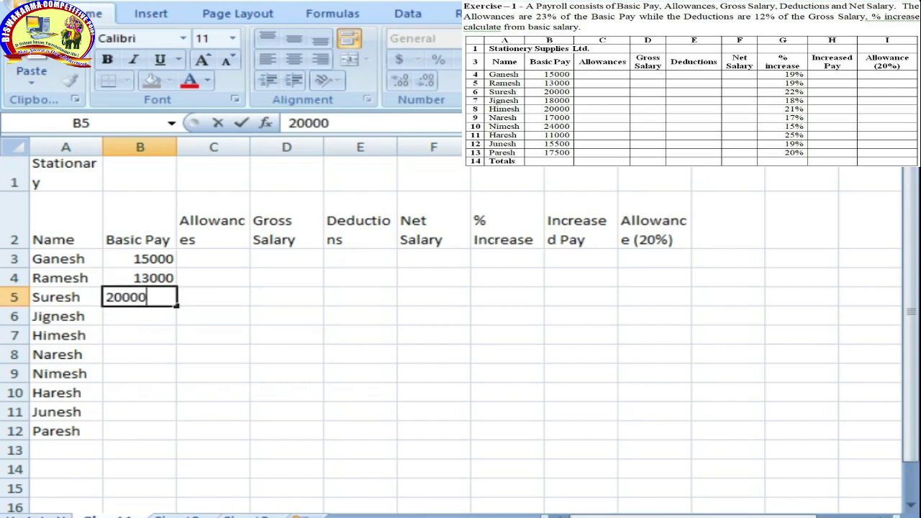
key("Return")
Enter the Basic Pay values 18000, 20000 and 17000 in cells B6 to B8
type("18000")
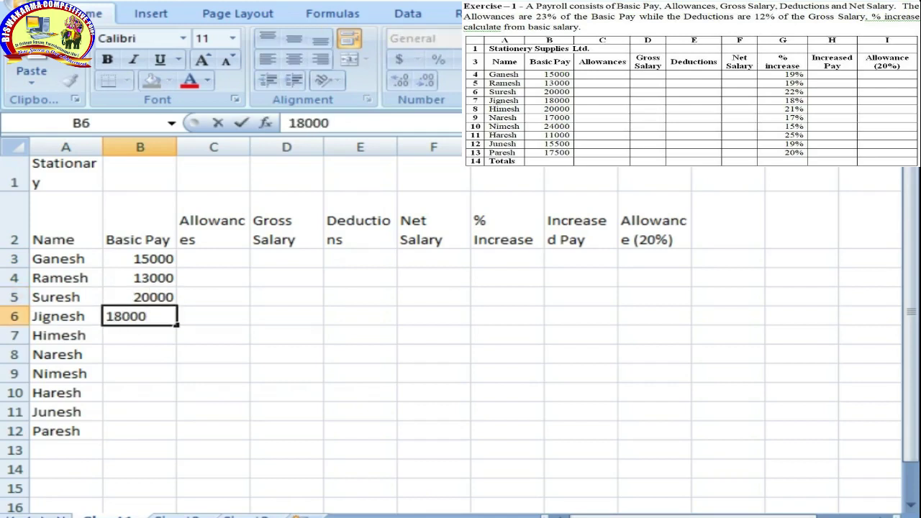
key("Return")
type("20000")
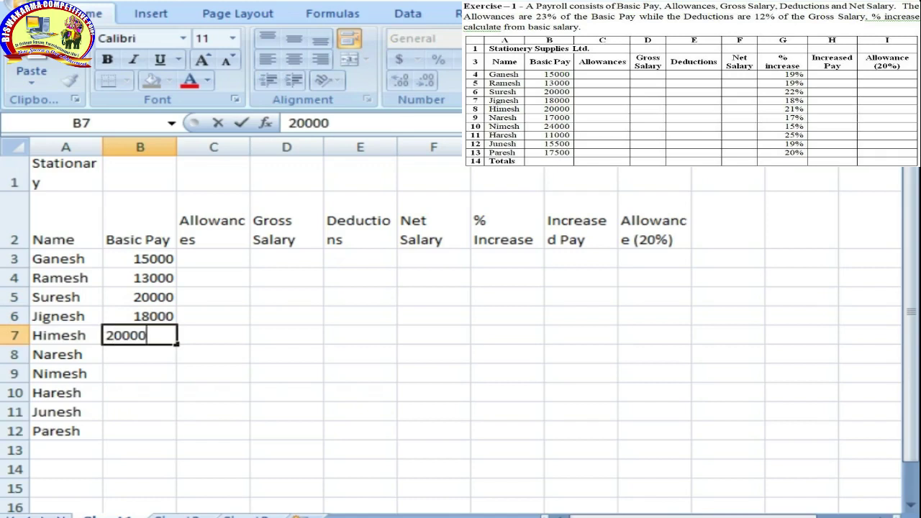
key("Return")
type("17000")
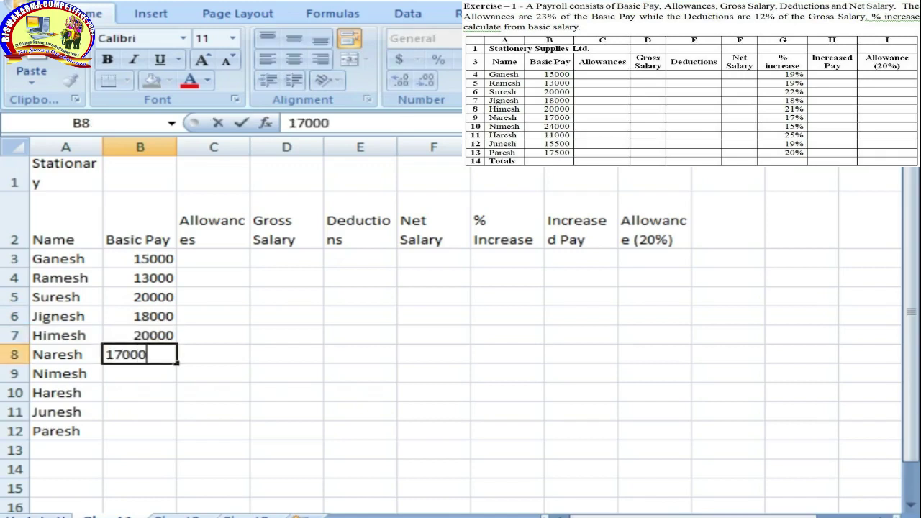
key("Return")
Enter the Basic Pay values 24000 and 11000 in cells B9 and B10
type("24000")
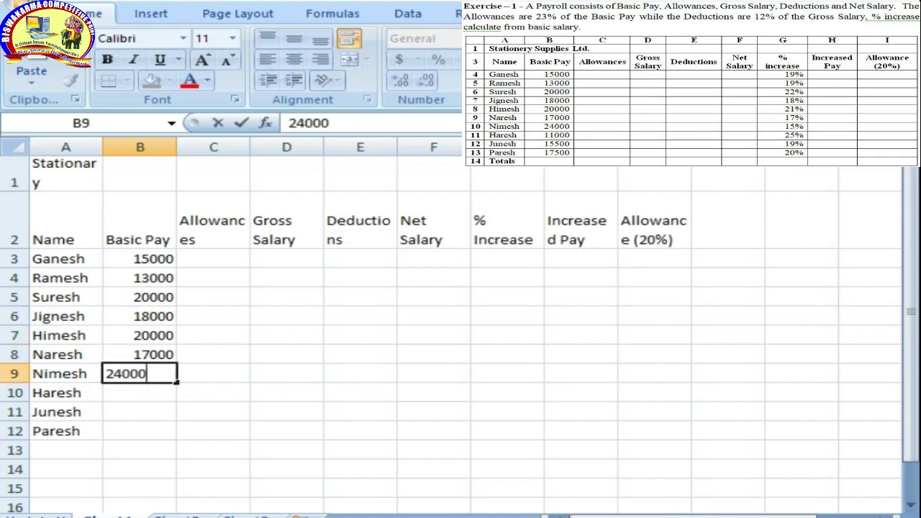
key("Return")
type("110000")
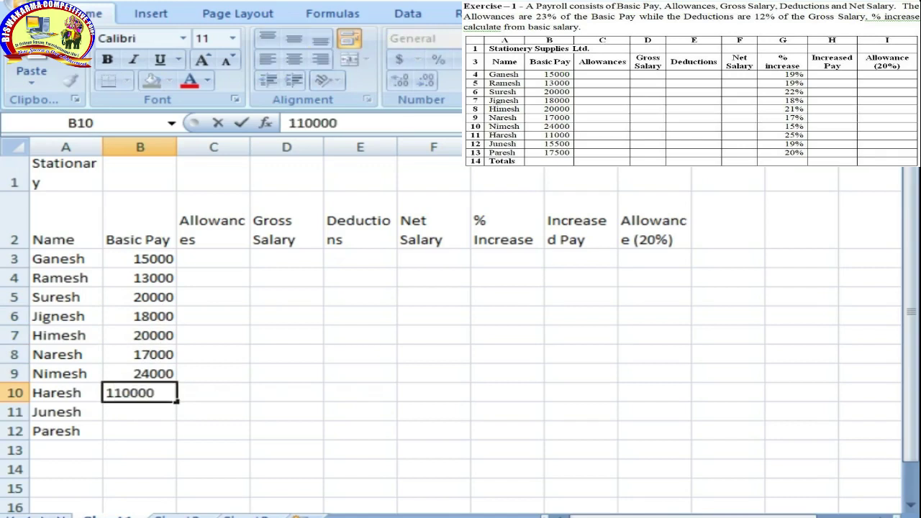
key("BackSpace")
key("Return")
Enter the last two Basic Pay values, 15500 and 17500, in cells B11 and B12
type("1555")
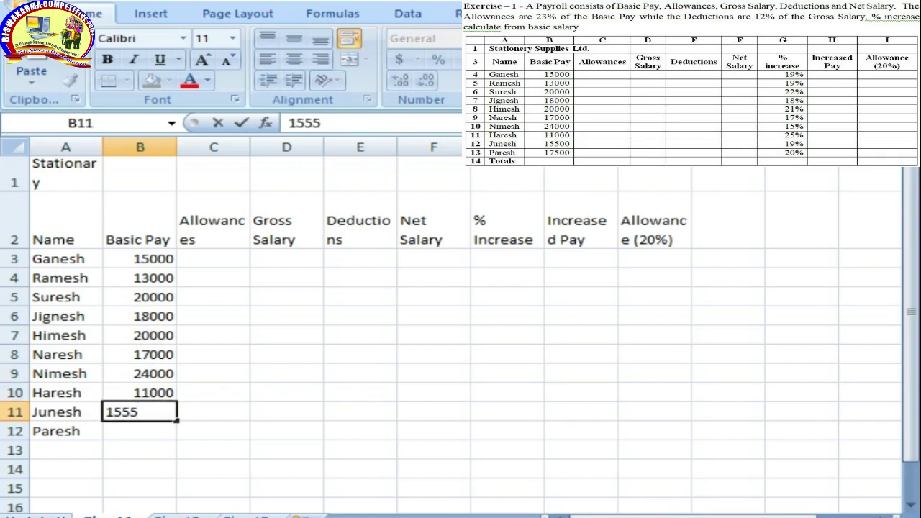
key("BackSpace")
type("00")
key("Return")
type("17500")
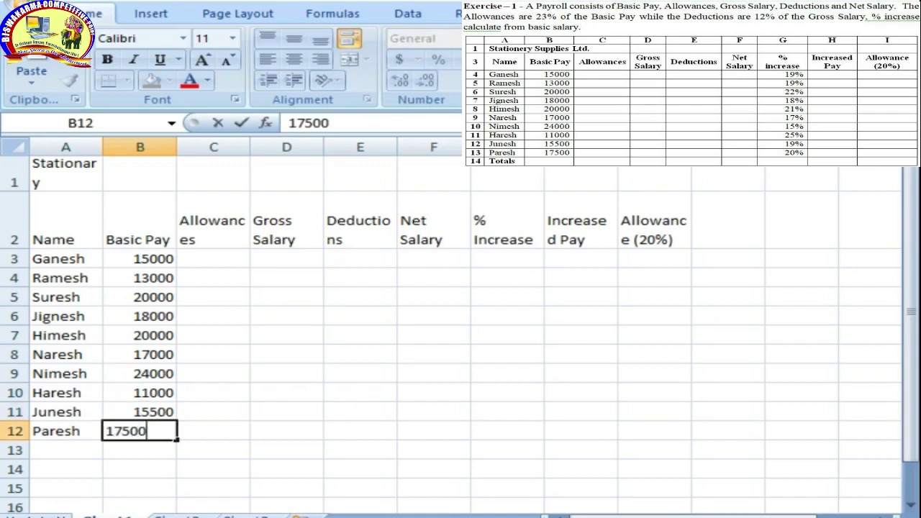
scroll(461, 324, "down", 1)
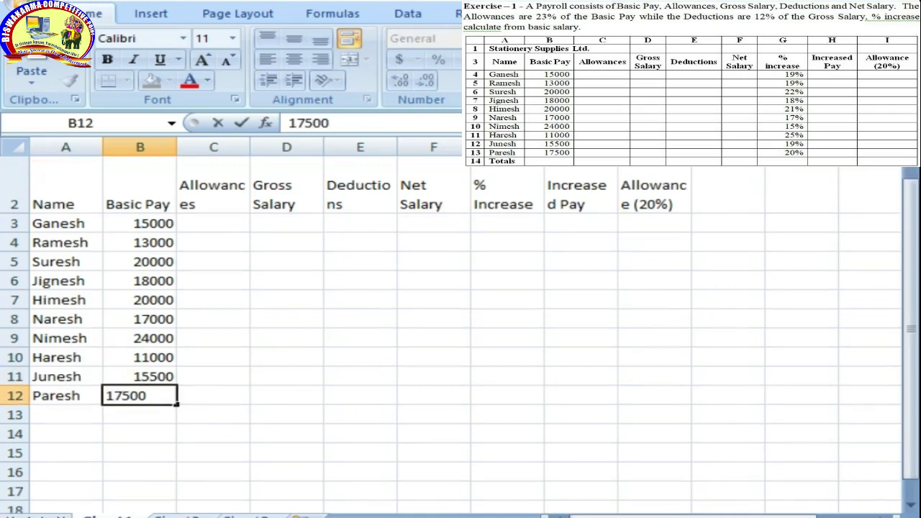
key("Return")
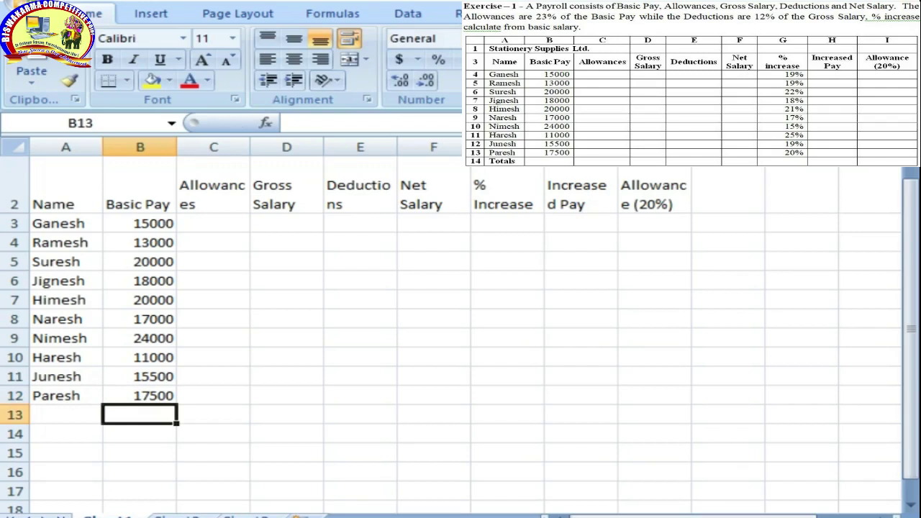
Enter the row label "Total" in cell A13 below the employee names
left_click(66, 415)
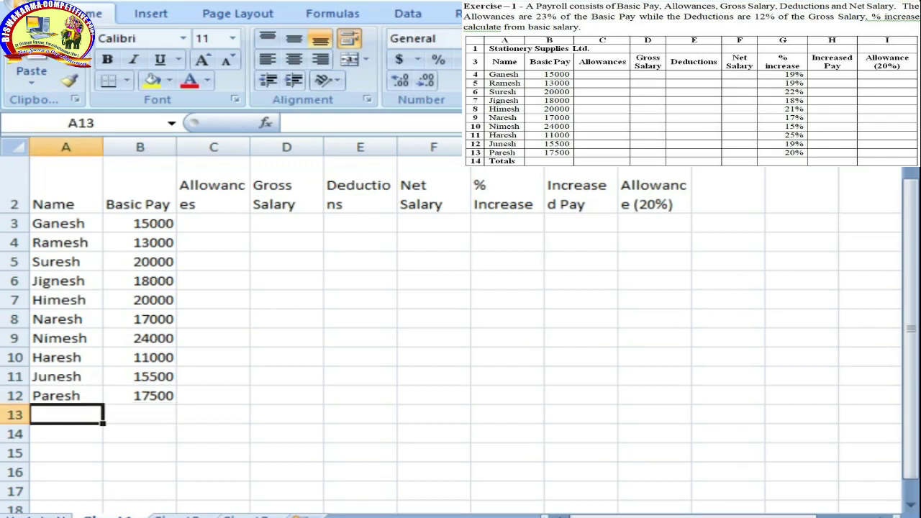
type("Total")
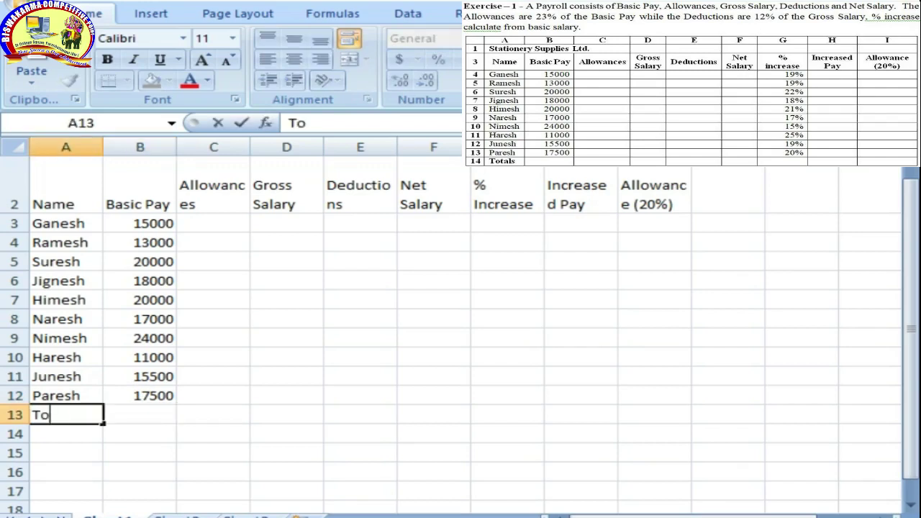
key("Right")
Complete the "Total" label in A13 and select the first Allowances cell, C3
key("Right")
key("Up")
key("Up")
key("Up")
key("Up")
key("Up")
key("Up")
key("Up")
key("Up")
key("Up")
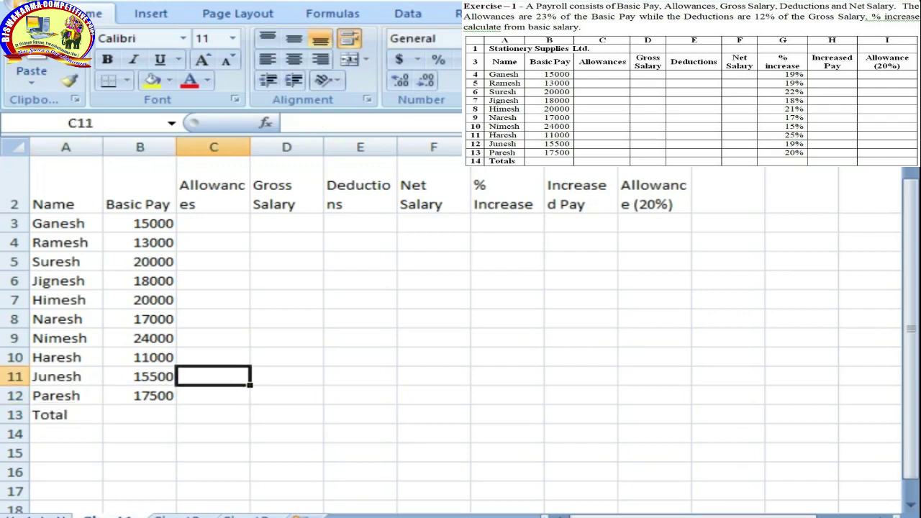
key("Up")
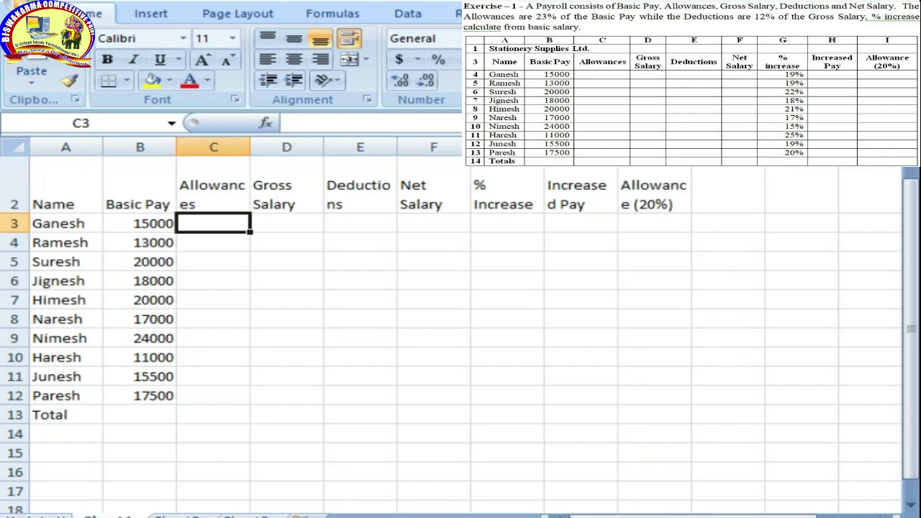
Try the allowance formula =B3*23/100 in cell C3 and clear the cell again
type("=")
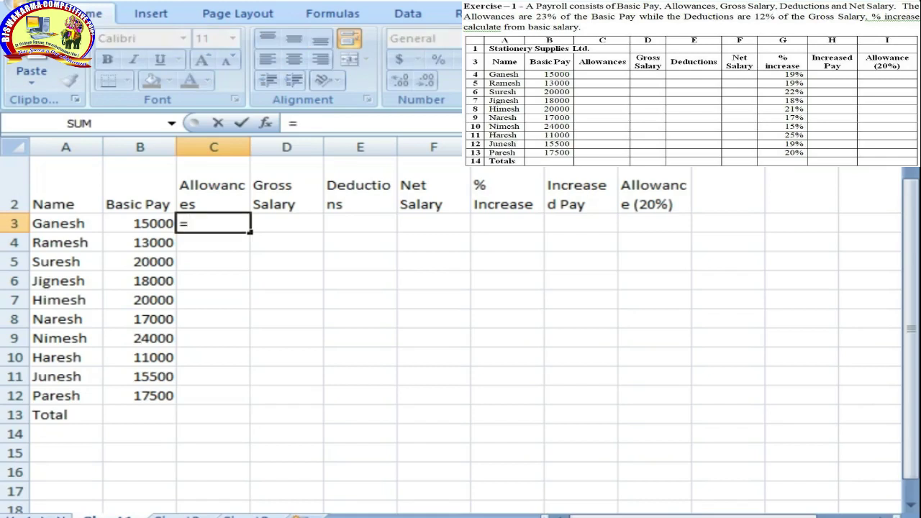
left_click(138, 223)
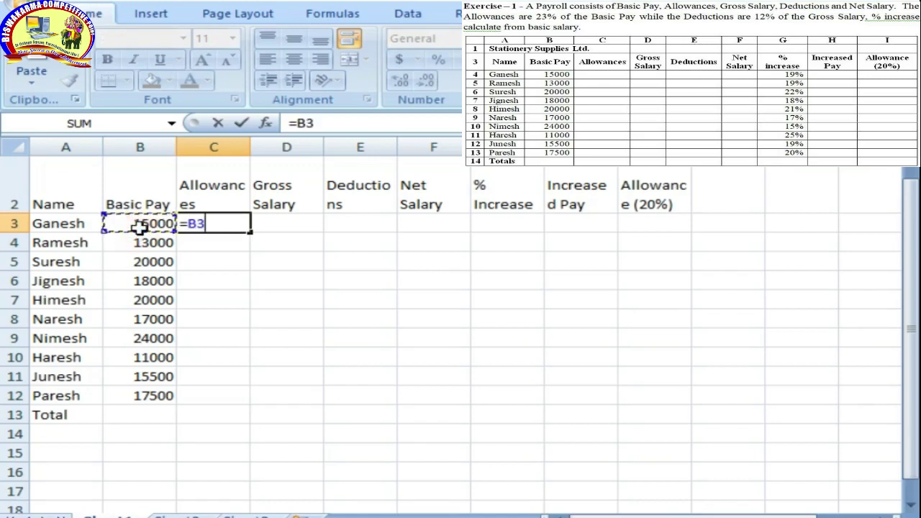
type("*")
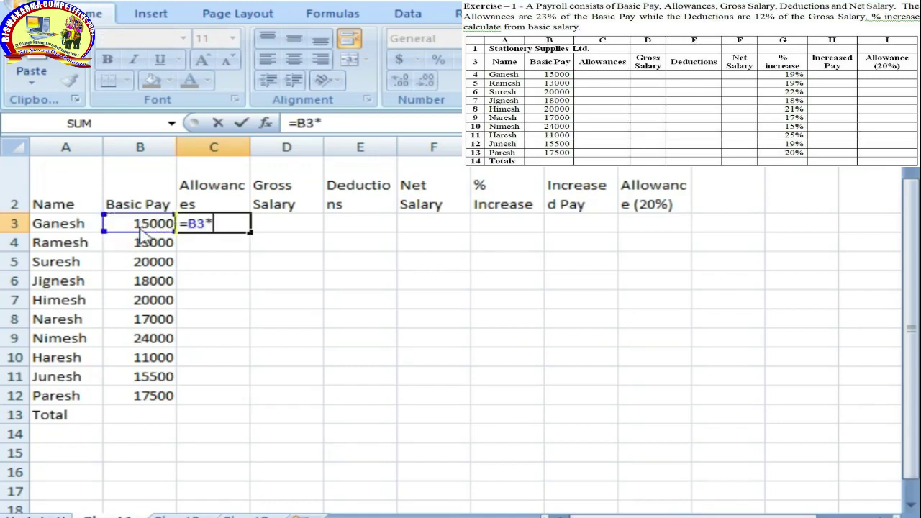
type("23/100")
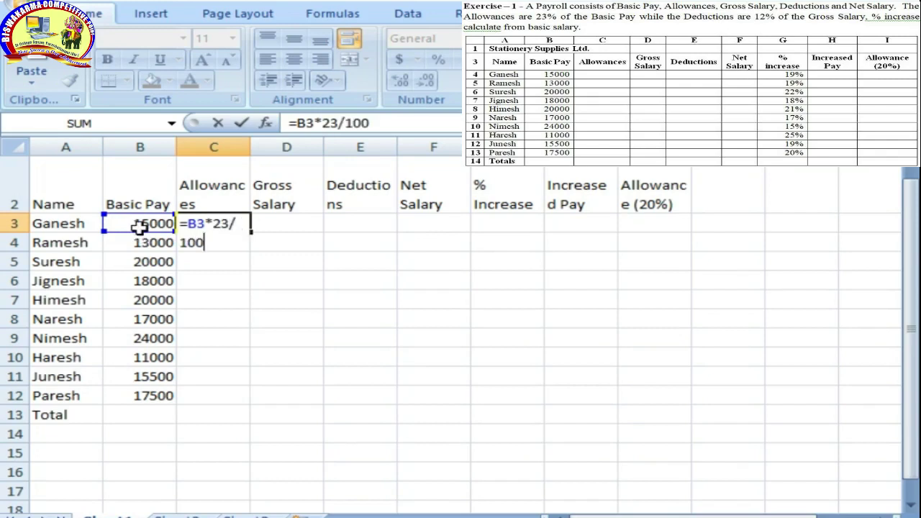
key("Return")
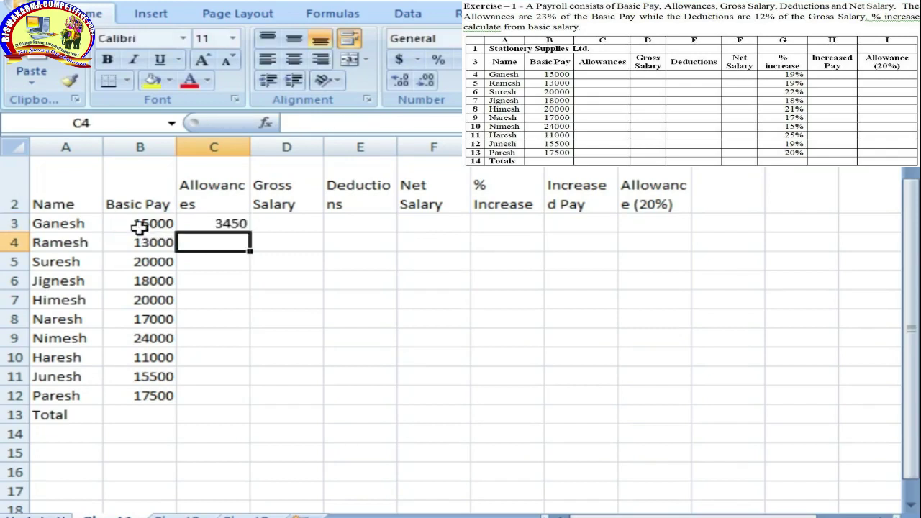
key("Up")
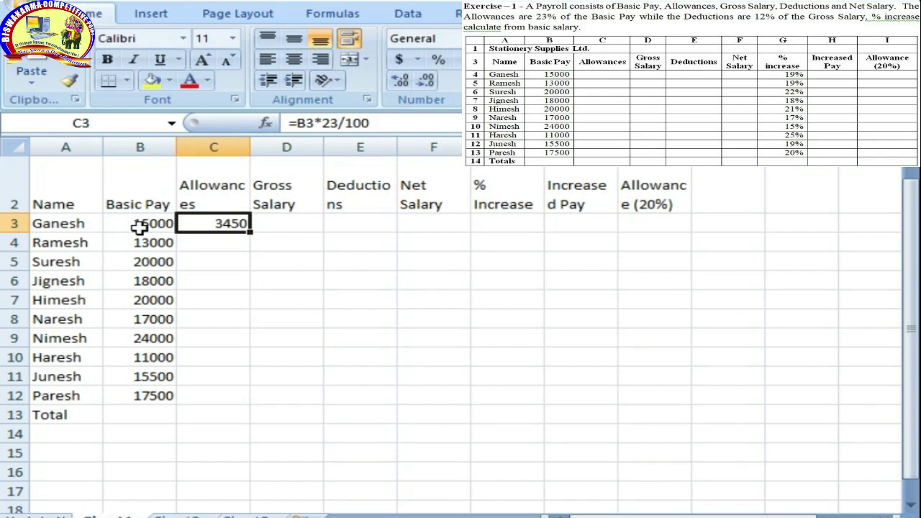
key("Delete")
Calculate the first employee's allowance in C3 as 23% of Basic Pay with the formula =B3*23%
type("=")
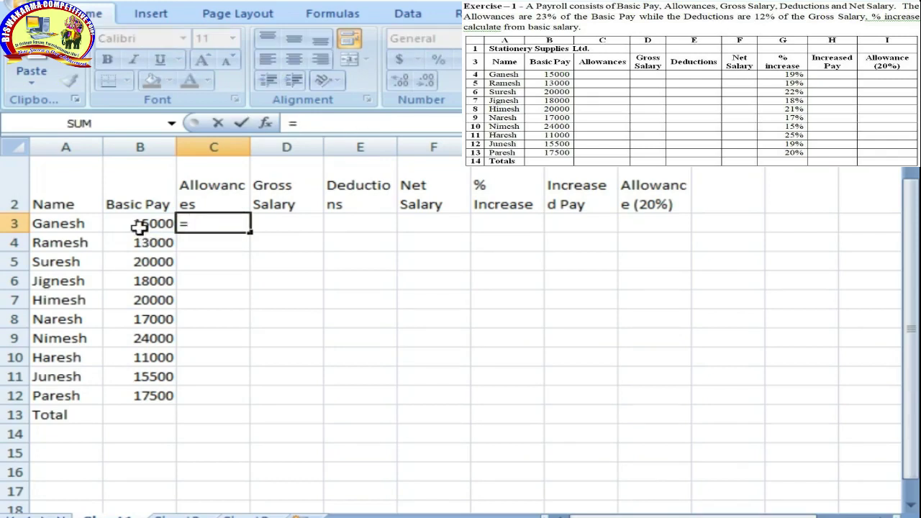
left_click(139, 226)
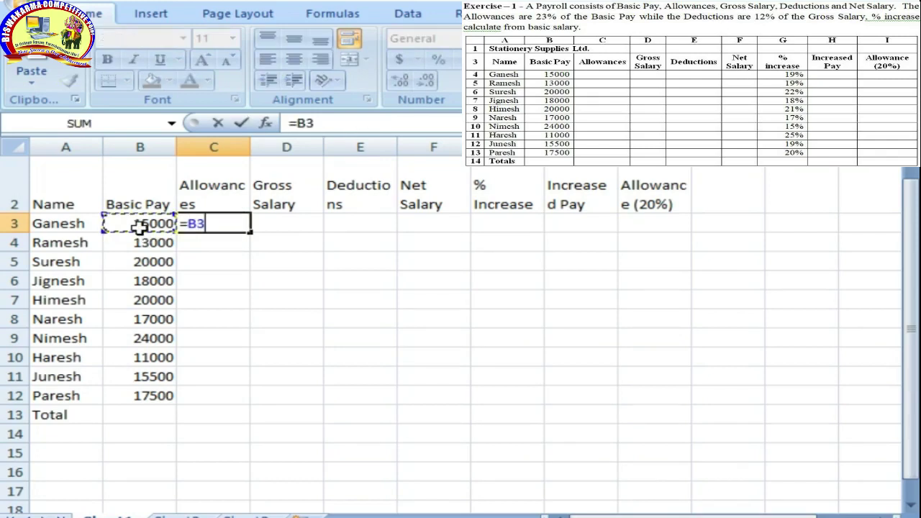
type("*")
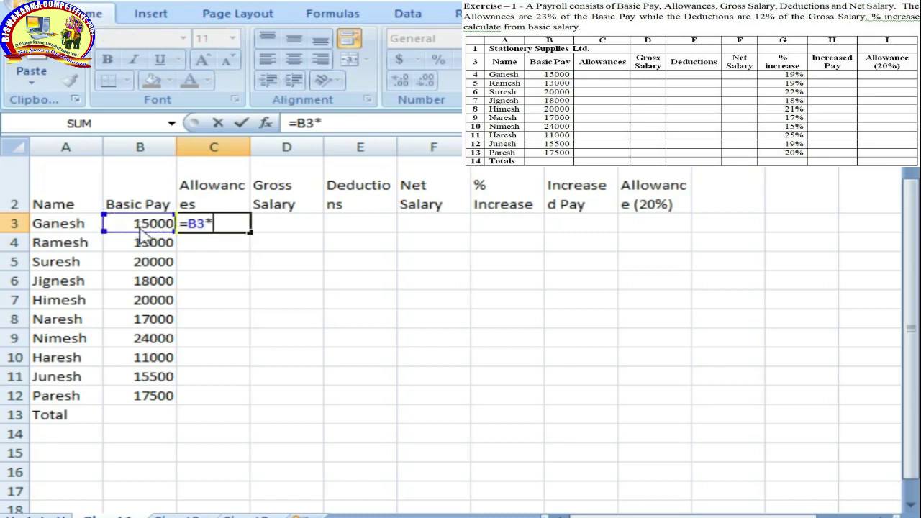
type("23")
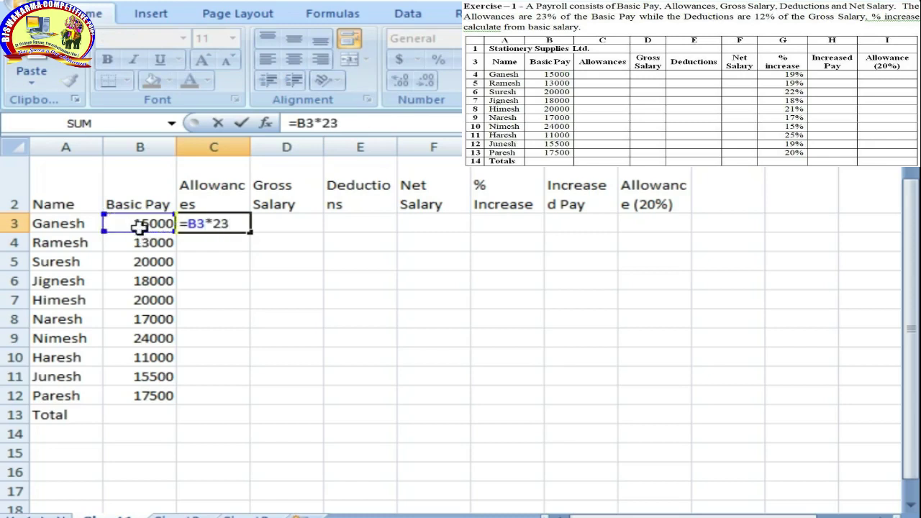
type("%")
key("Return")
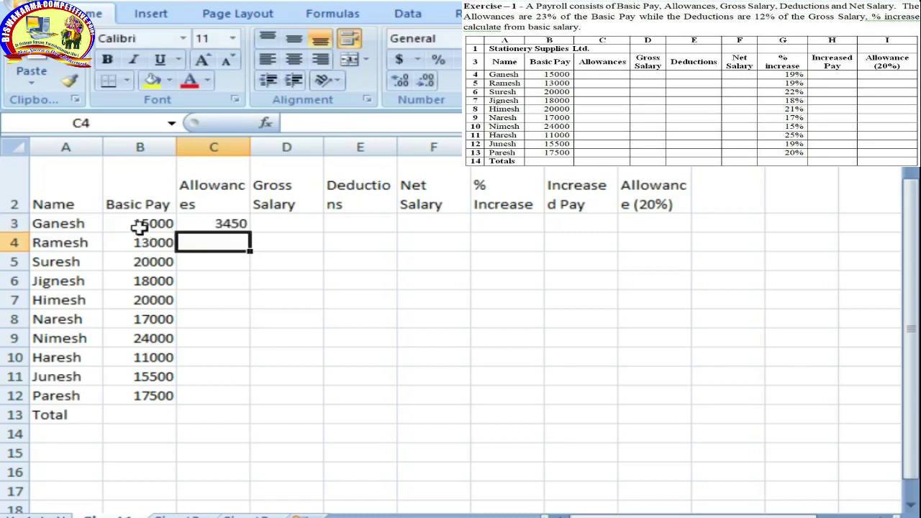
Fill the Allowances formula from C3 down to C12 for all remaining employees
key("Up")
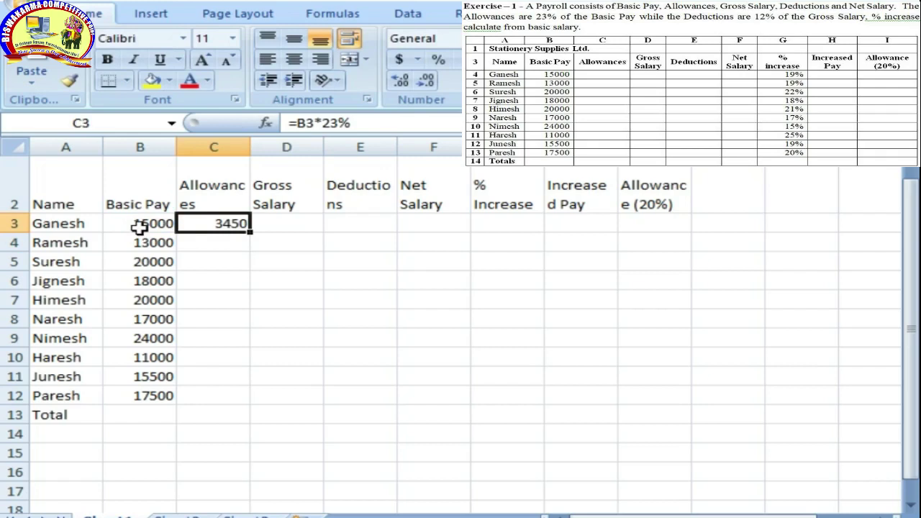
key("shift+Down")
key("shift+Down")
key("shift+Down")
key("shift+Down")
key("shift+Down")
key("shift+Down")
key("shift+Down")
key("shift+Down")
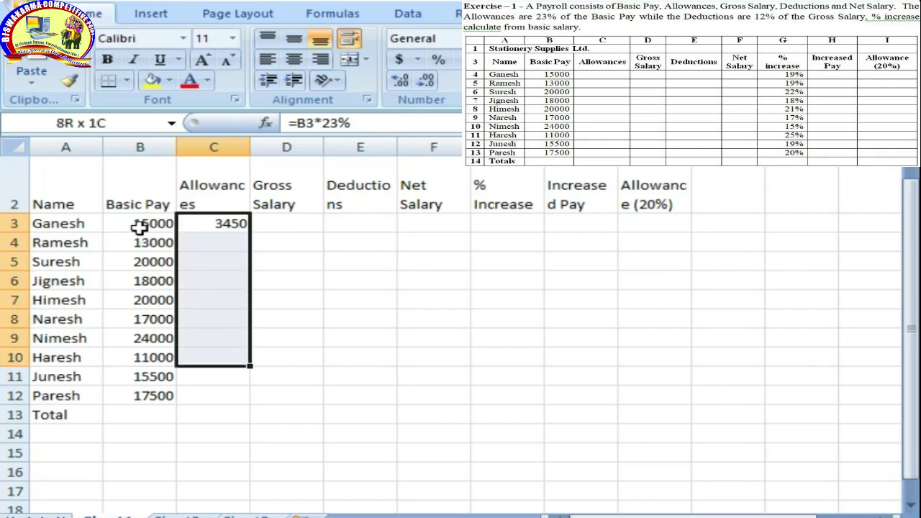
key("shift+Down")
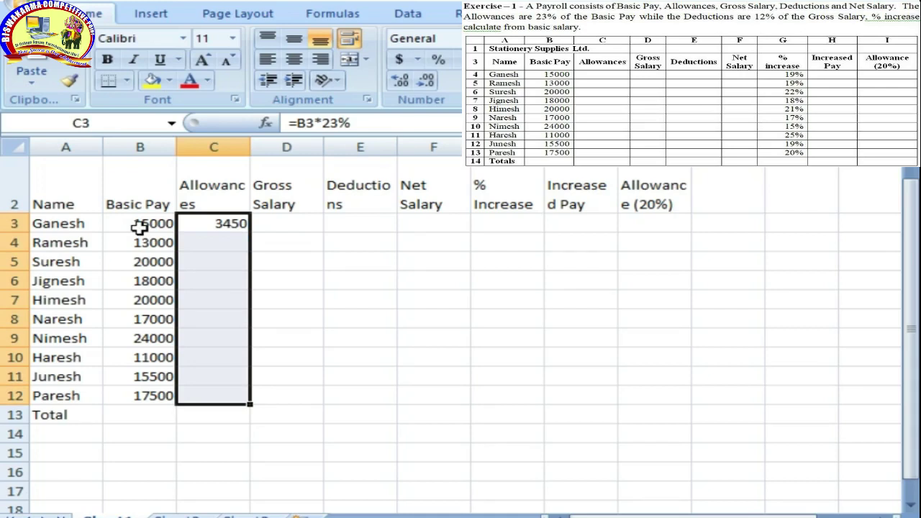
key("ctrl+d")
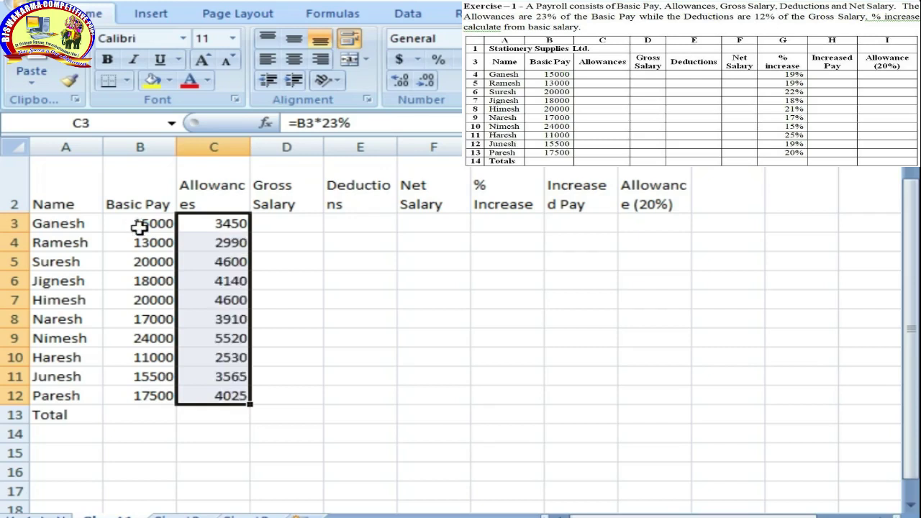
Calculate the first Gross Salary in D3 by adding Basic Pay and Allowances with =B3+C3
key("Right")
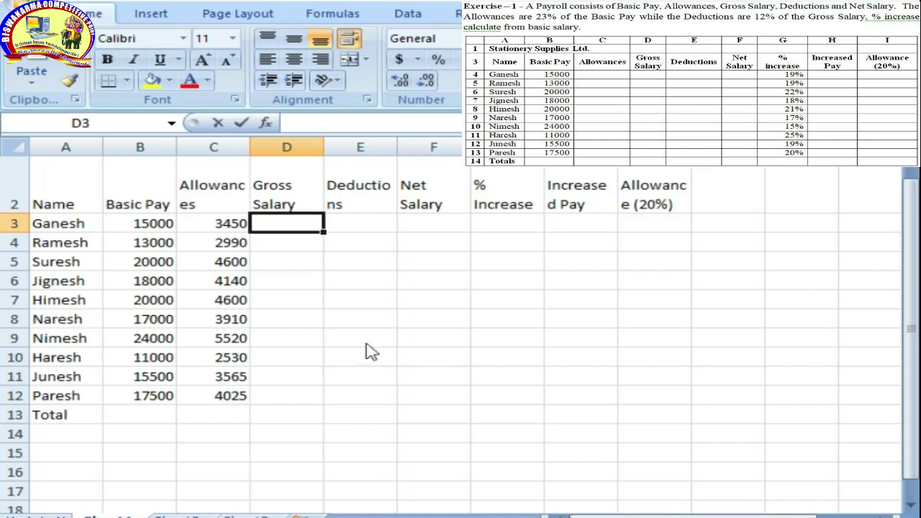
type("=")
key("Left")
key("Left")
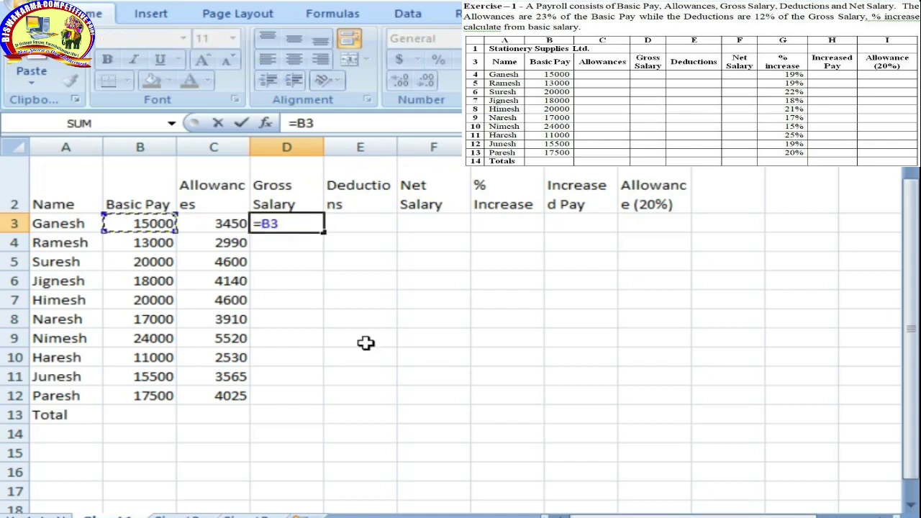
type("+")
key("Left")
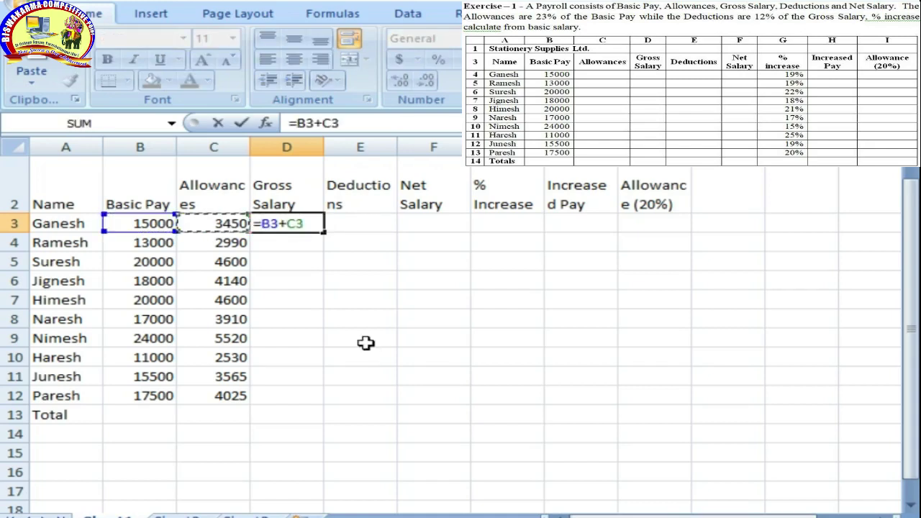
key("Return")
Fill the Gross Salary formula from D3 down to D12
key("Up")
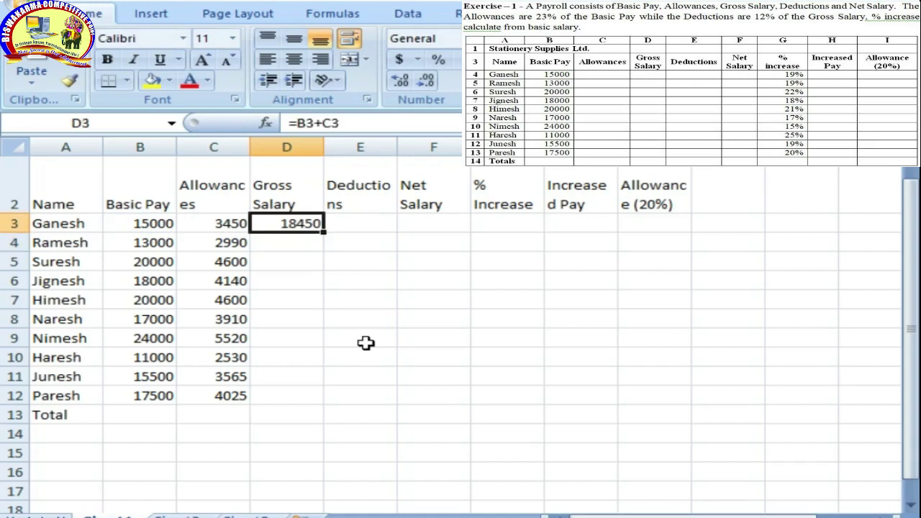
key("shift+Right")
key("shift+Left")
key("shift+Down")
key("shift+Down")
key("shift+Down")
key("shift+Down")
key("shift+Down")
key("shift+Down")
key("shift+Down")
key("shift+Down")
key("shift+Down")
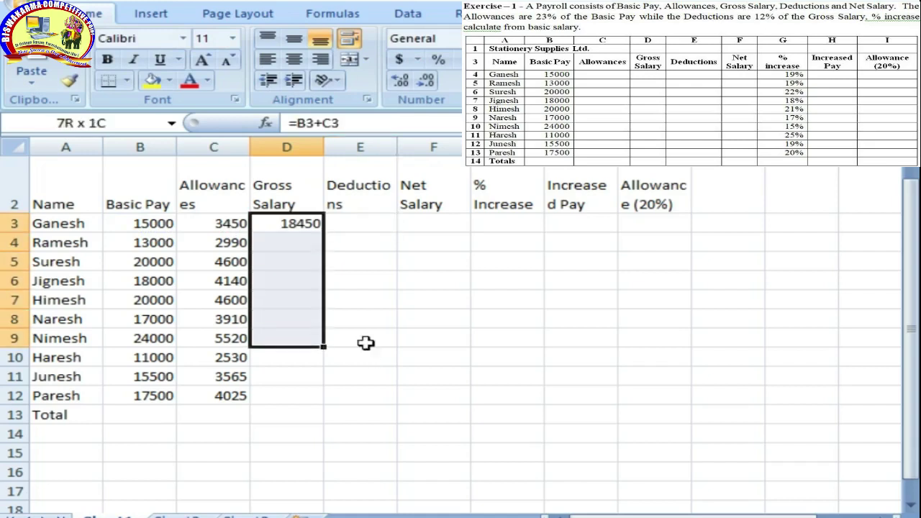
key("ctrl+d")
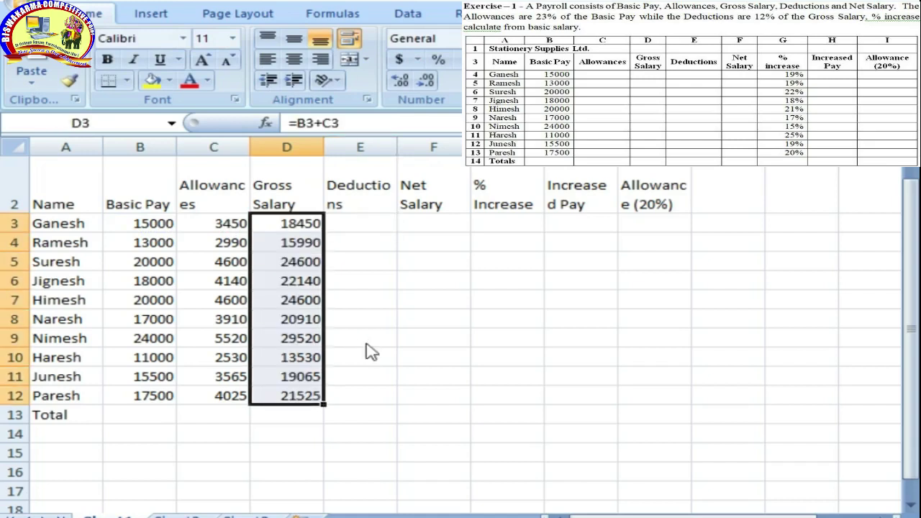
Calculate the first Deductions value in E3 as 12% of Gross Salary with =D3*12%
key("Right")
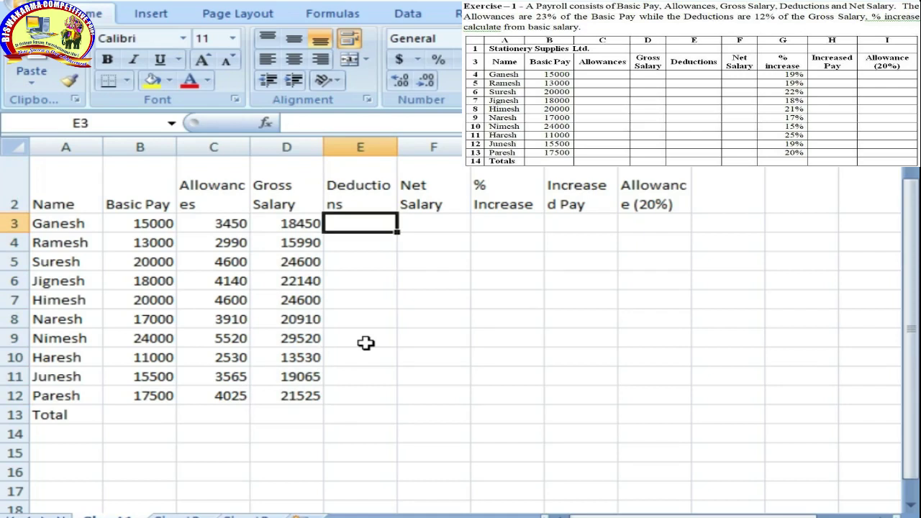
type("=")
key("Left")
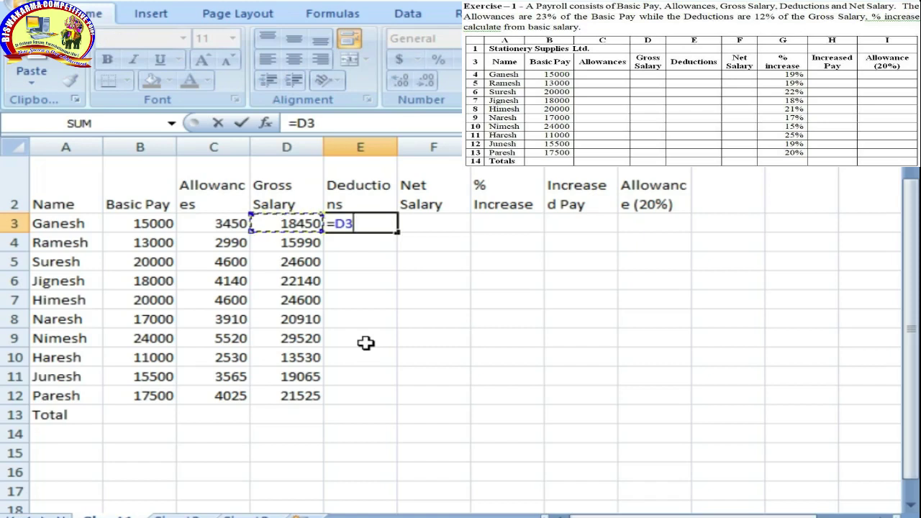
type("*12")
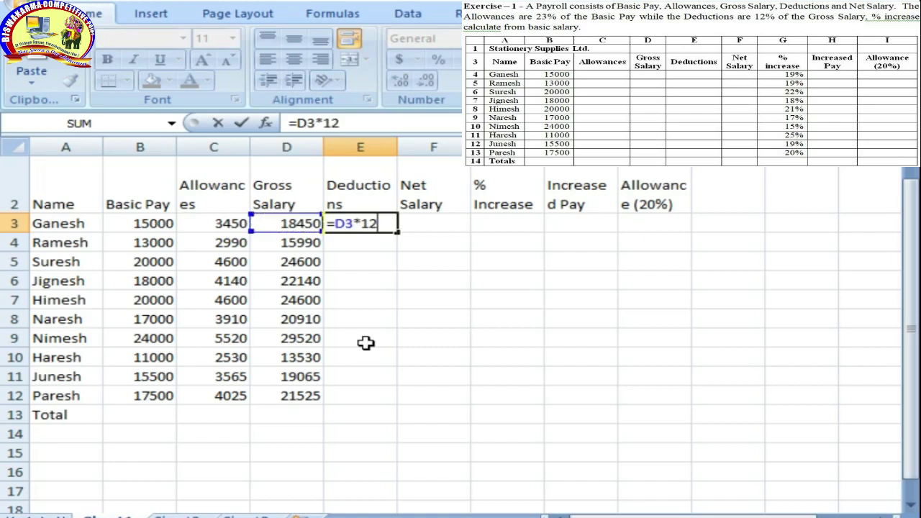
type("%")
key("Return")
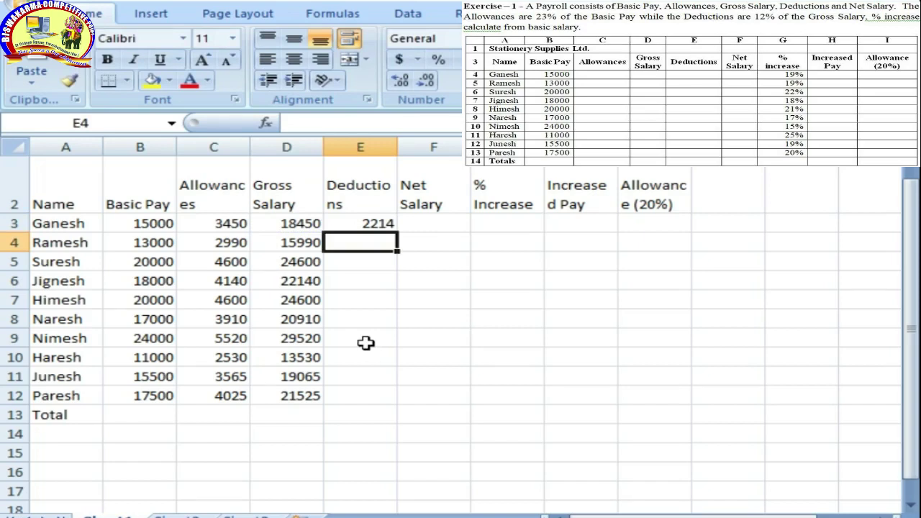
Fill the Deductions formula from E3 down to E12
key("Up")
key("shift+Down")
key("shift+Down")
key("shift+Down")
key("shift+Down")
key("shift+Down")
key("shift+Down")
key("shift+Down")
key("shift+Down")
key("shift+Down")
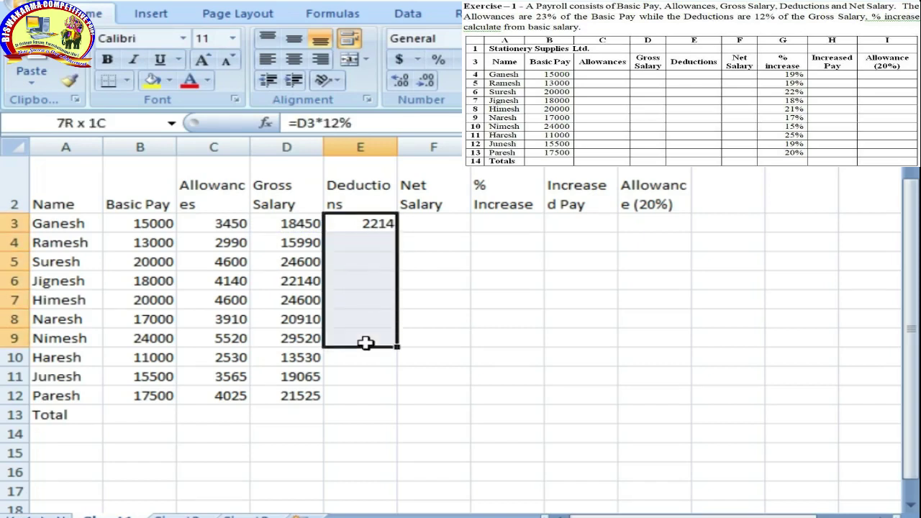
key("ctrl+d")
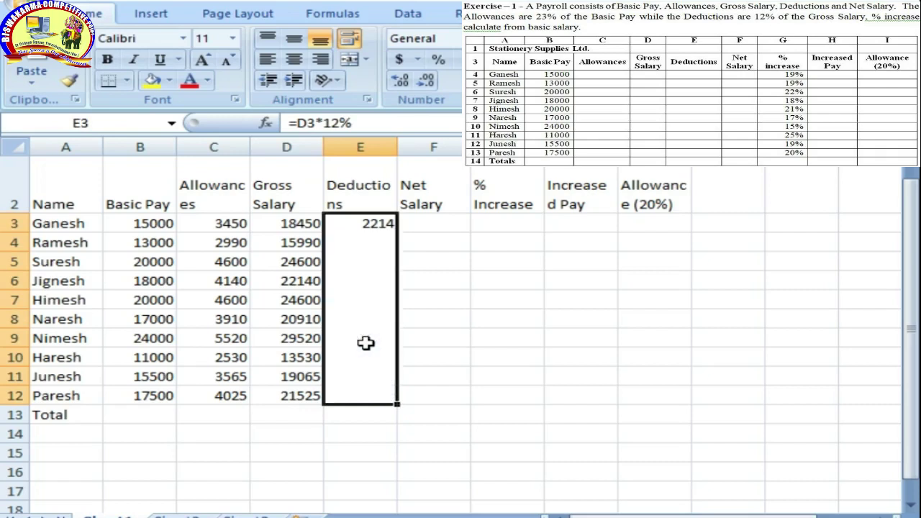
Calculate the first Net Salary in F3 by subtracting Deductions from Gross Salary with =D3-E3
key("Right")
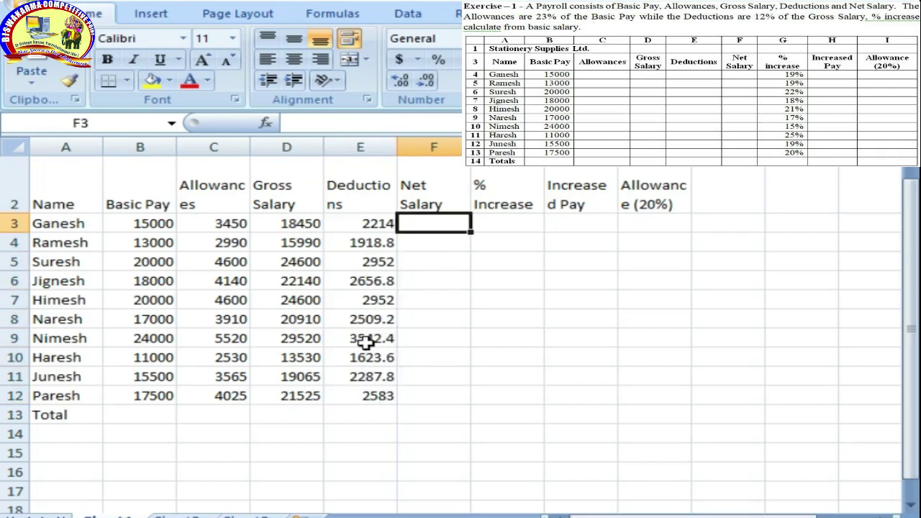
type("=")
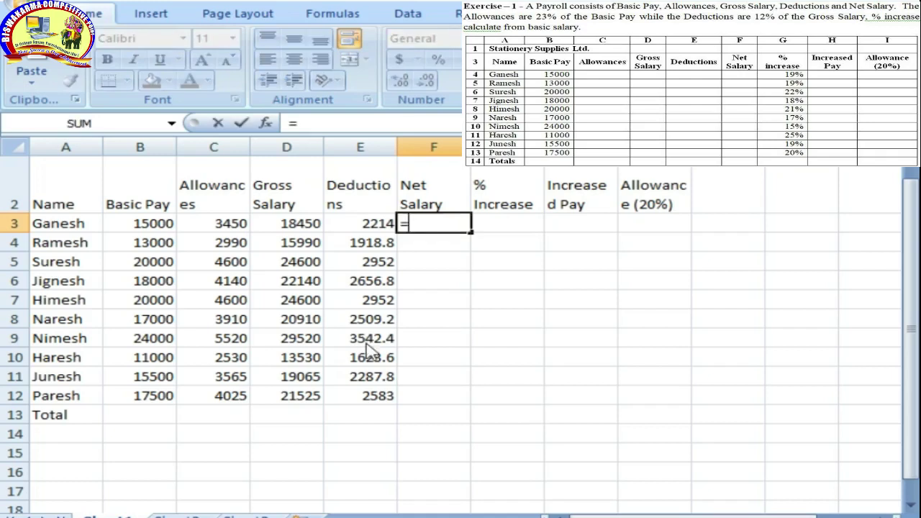
key("Left")
key("Left")
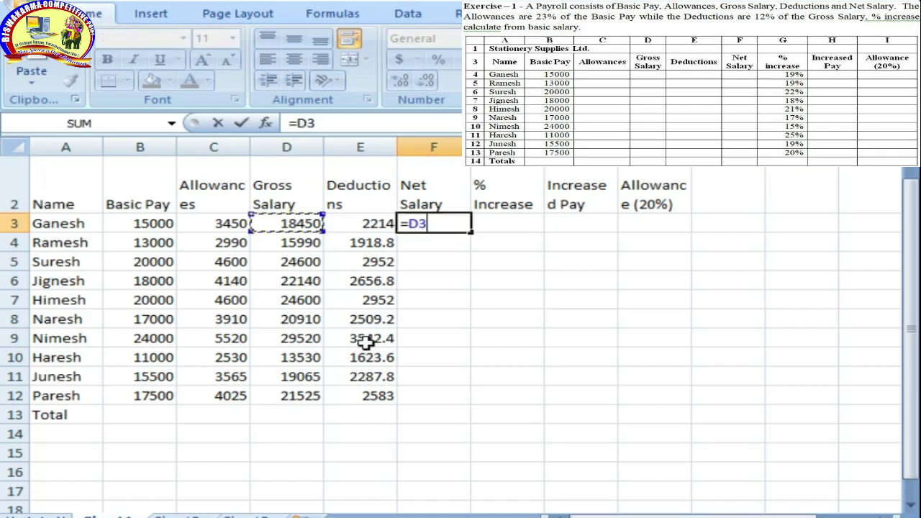
type("-")
key("Left")
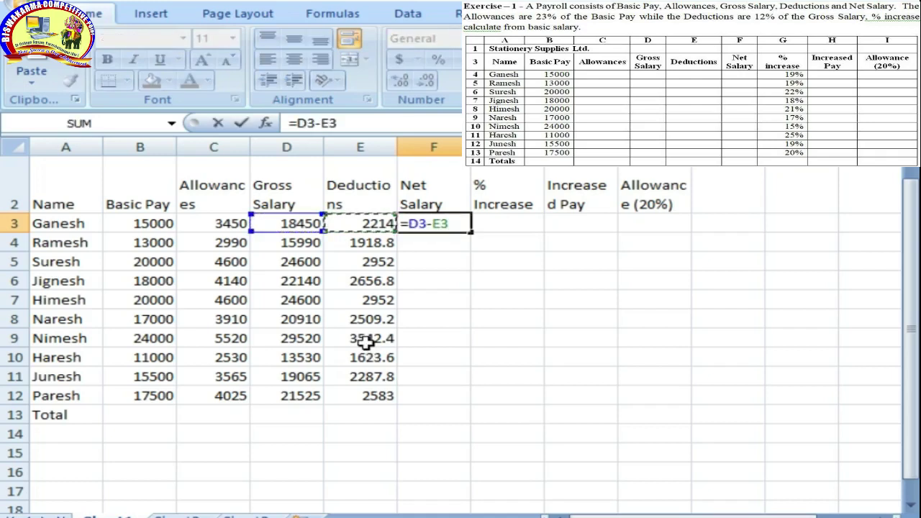
key("Return")
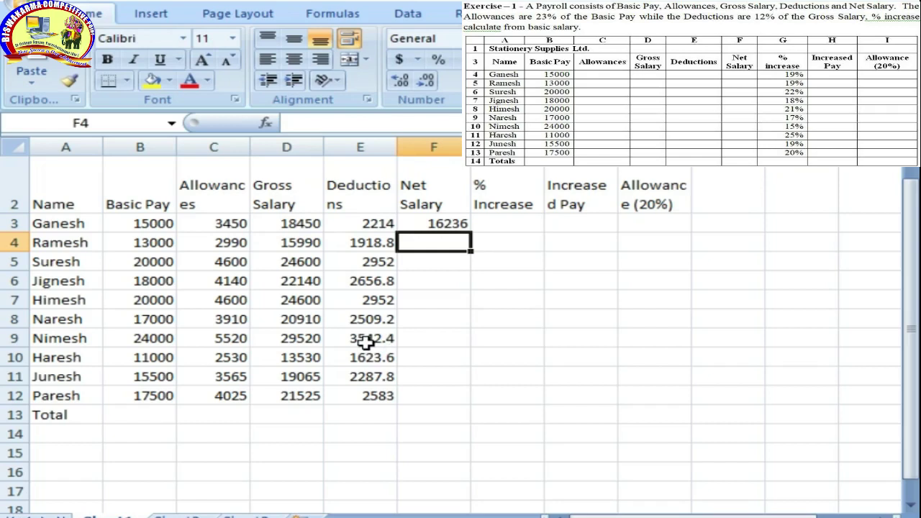
Fill the Net Salary formula from F3 down to F12
key("Up")
key("shift+Down")
key("shift+Down")
key("shift+Down")
key("shift+Down")
key("shift+Down")
key("shift+Down")
key("shift+Down")
key("shift+Down")
key("shift+Down")
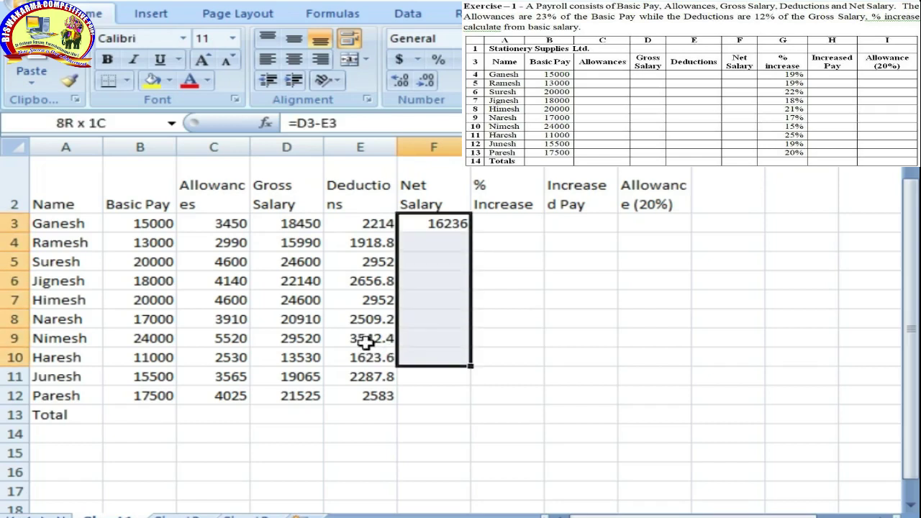
key("ctrl+d")
Format the % Increase cells G3:G12 as percentages
key("Right")
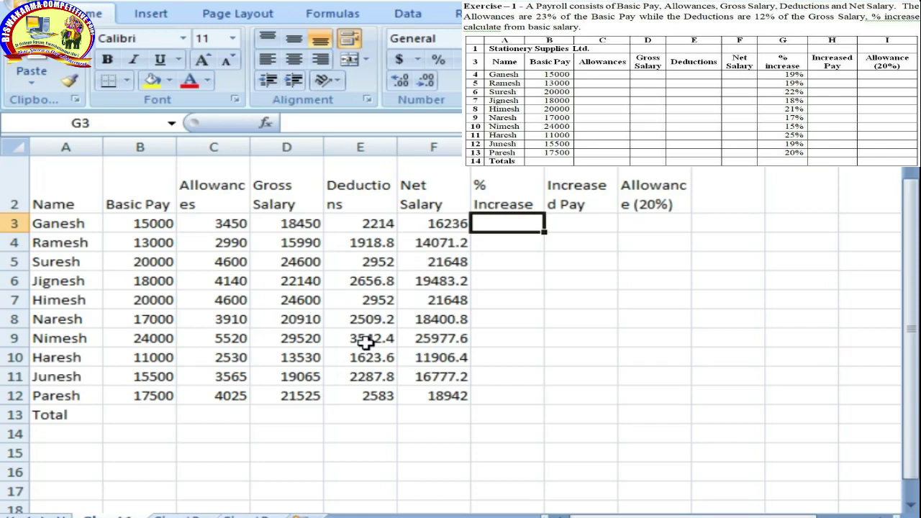
left_click_drag(495, 222, 525, 393)
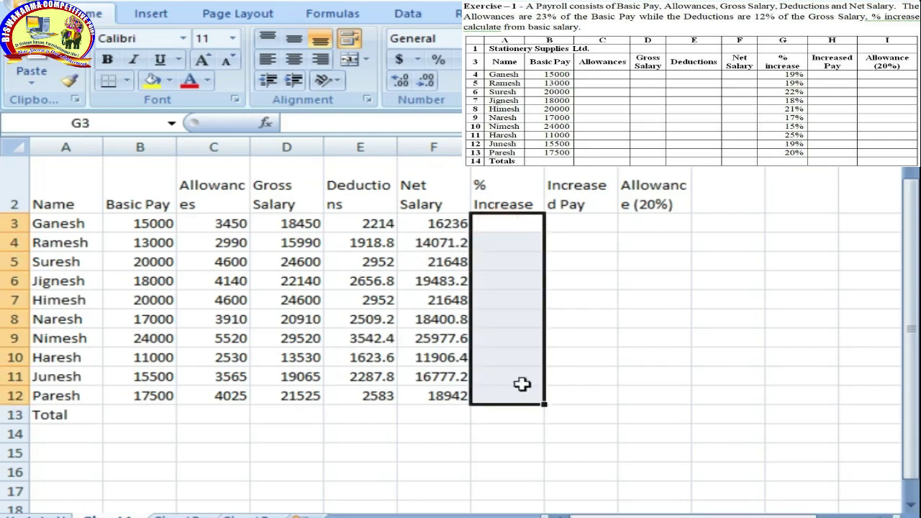
left_click(444, 66)
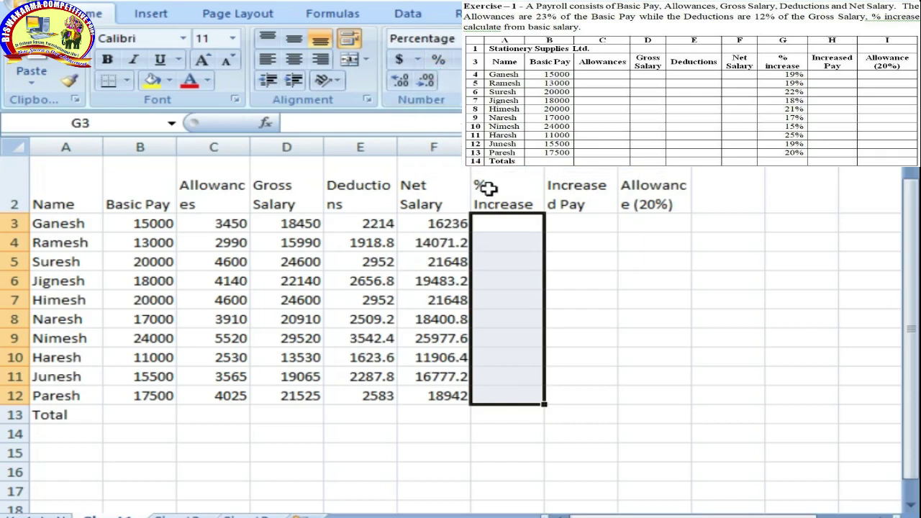
Enter the % Increase values in G3:G12: 19%, 19%, 22%, 18%, 21%, 17%, 15%, 25%, 19% and 20%
type("19")
key("Return")
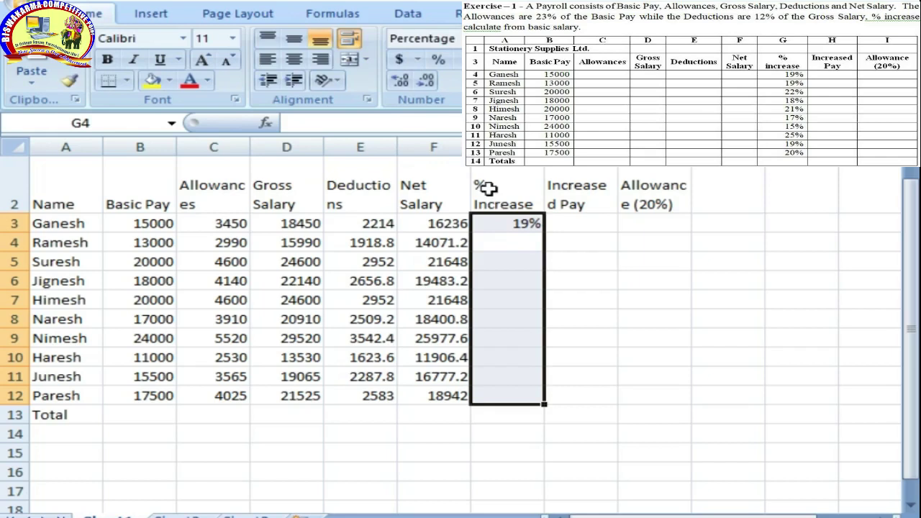
type("19")
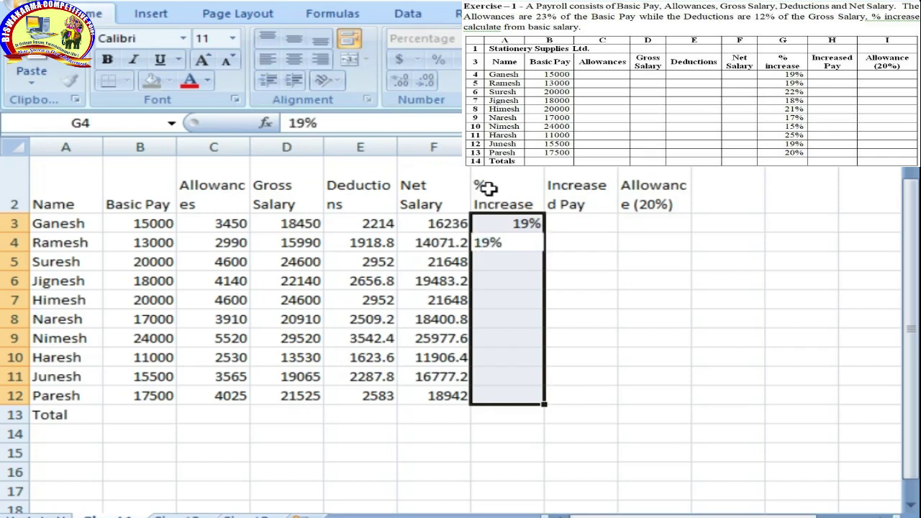
key("Return")
type("22")
key("Return")
type("18")
key("Return")
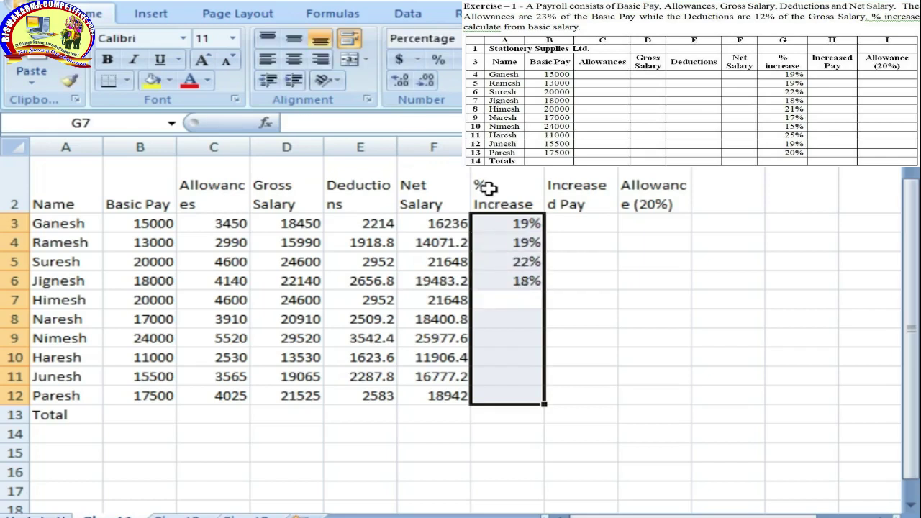
type("21")
key("Return")
type("17")
key("Return")
type("1")
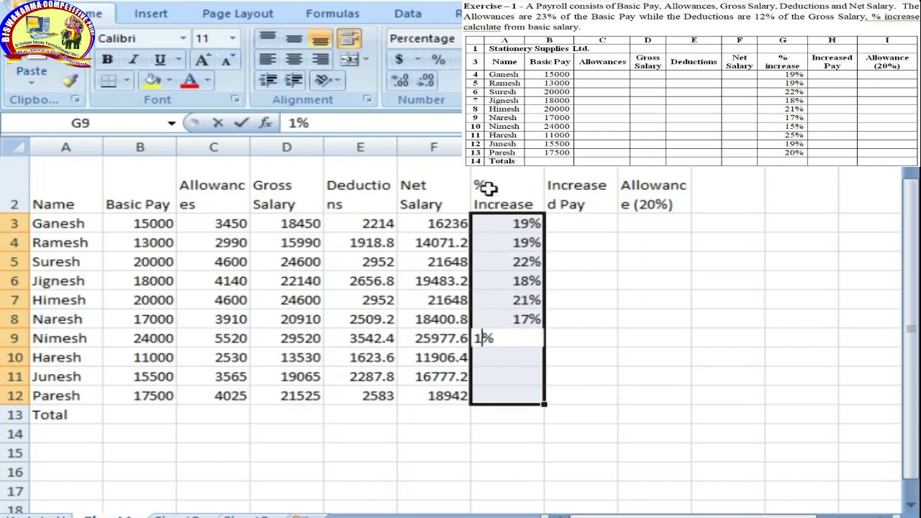
type("5")
key("Return")
type("2")
type("5")
key("Return")
type("19")
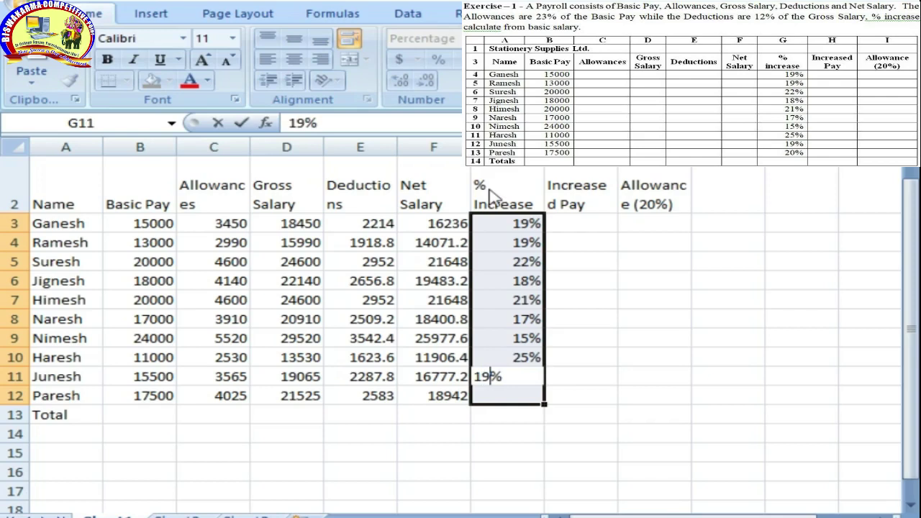
key("Return")
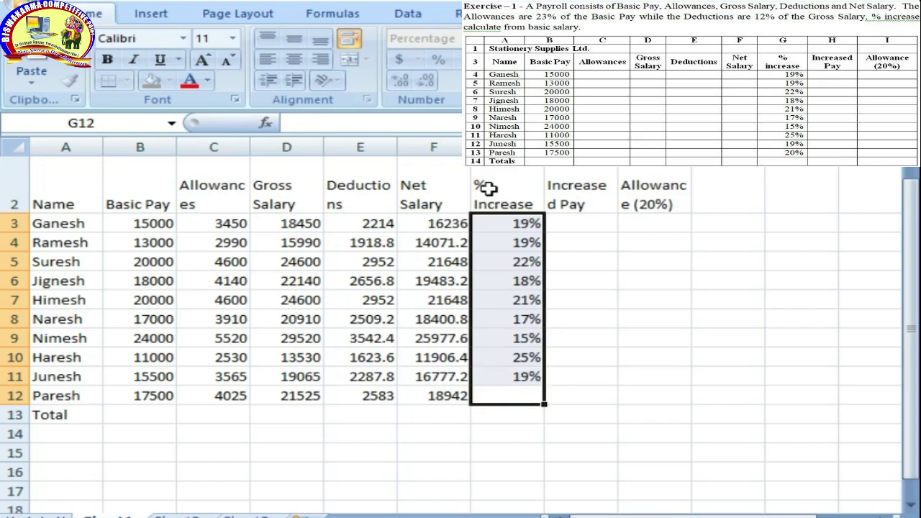
type("20%")
key("Right")
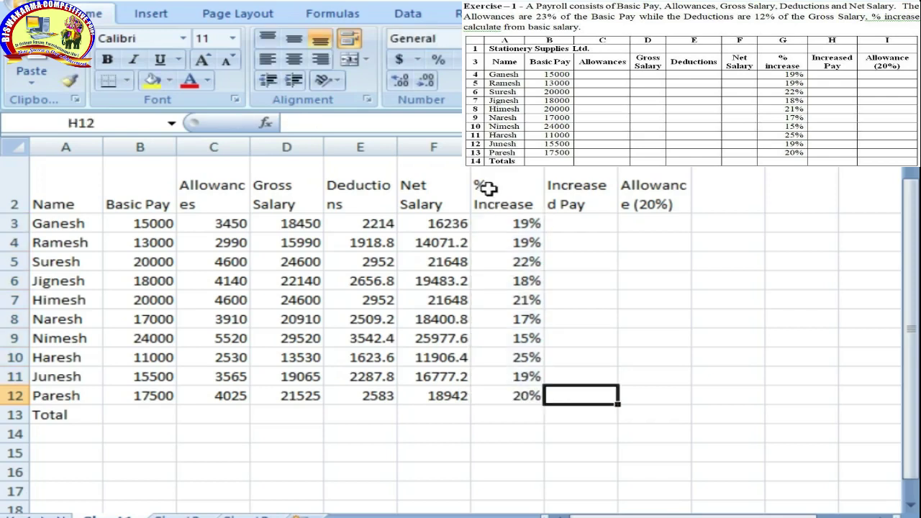
Calculate the first Increased Pay in H3 by adding the percentage increase to Basic Pay with =B3+(B3*G3)
key("Up")
key("Up")
key("Up")
key("Up")
key("Up")
key("Up")
key("Up")
key("Up")
key("Up")
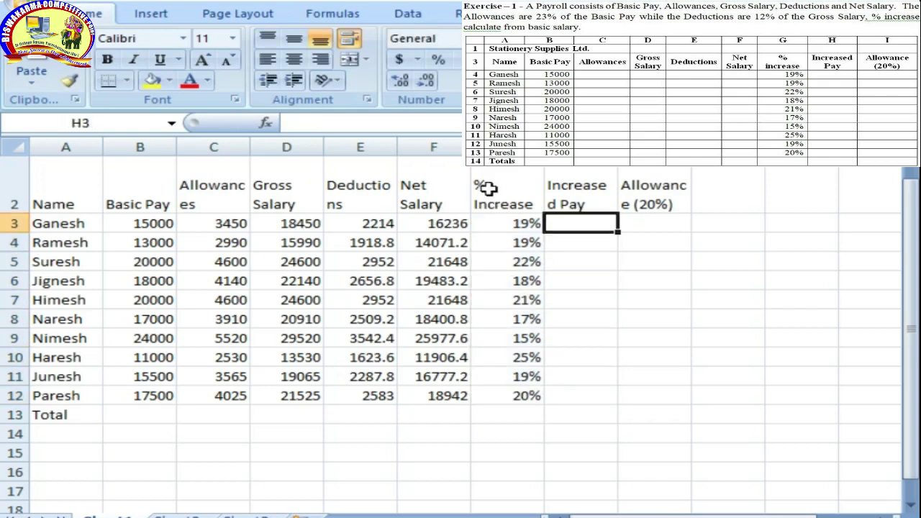
type("=")
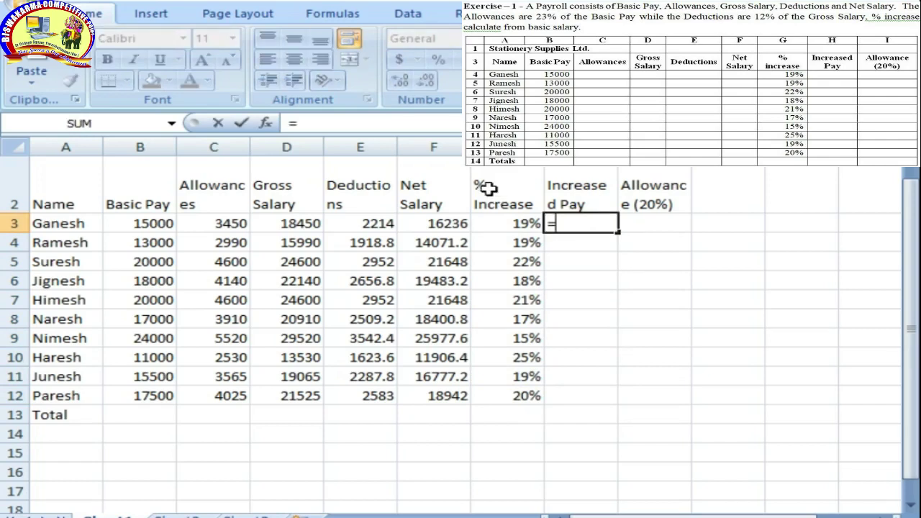
key("Left")
key("Left")
key("Left")
key("Left")
key("Left")
key("Left")
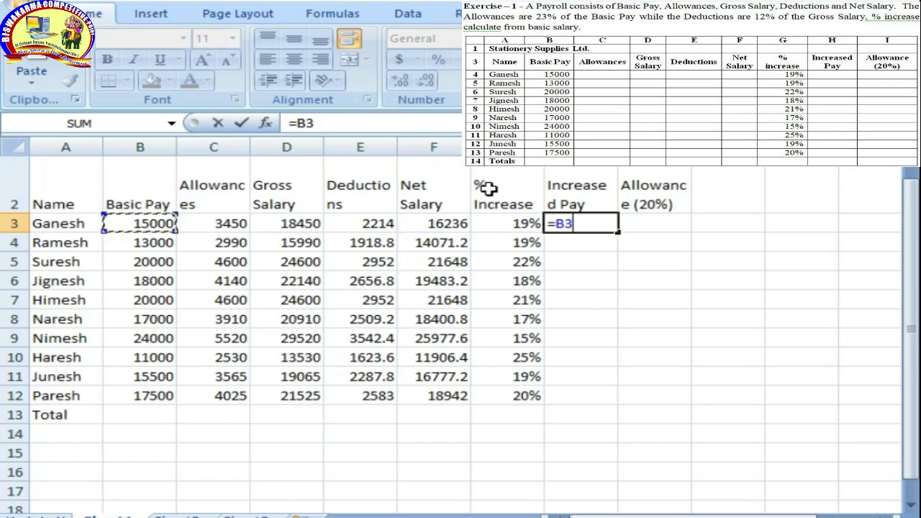
type("+")
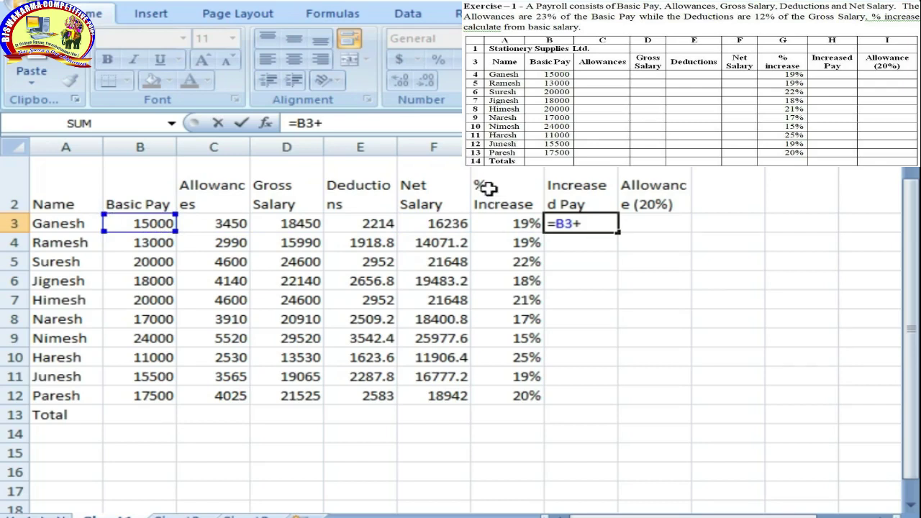
type("(")
key("Left")
key("Left")
key("Left")
key("Left")
key("Left")
key("Left")
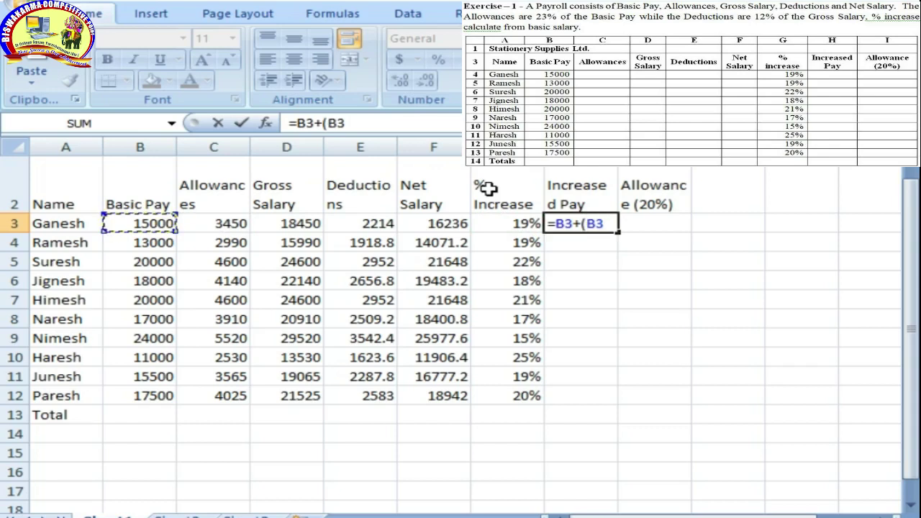
key("Left")
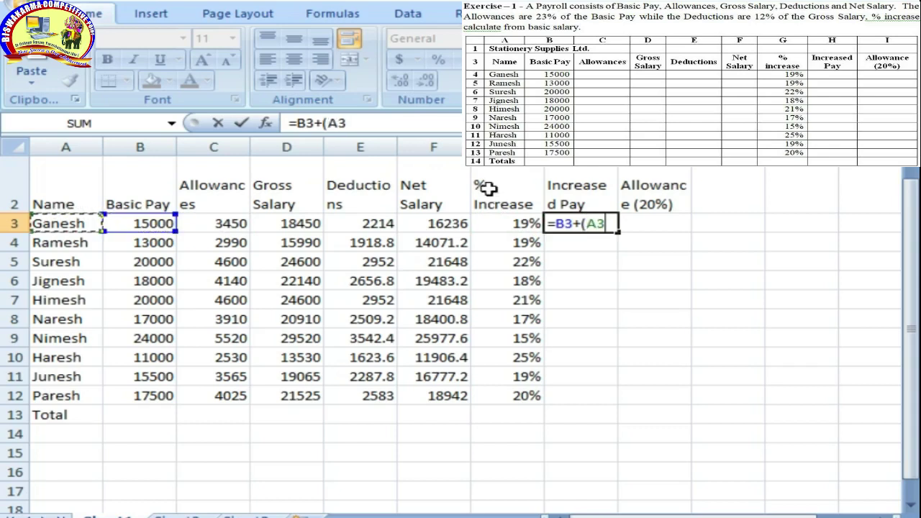
key("BackSpace")
key("BackSpace")
left_click(144, 223)
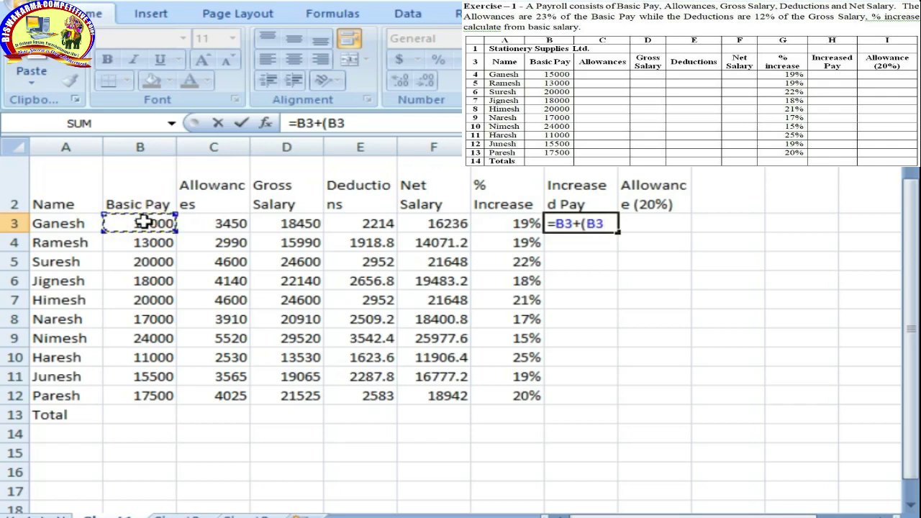
type("*")
left_click(506, 218)
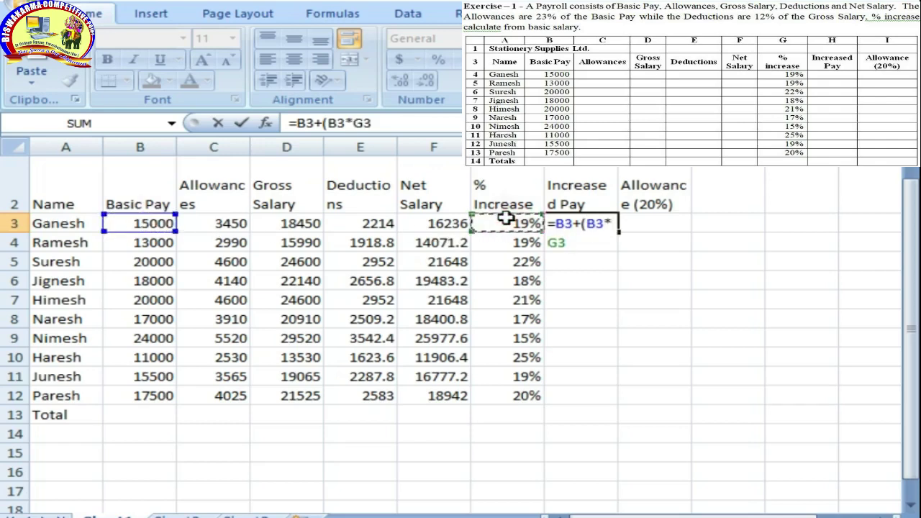
type(")")
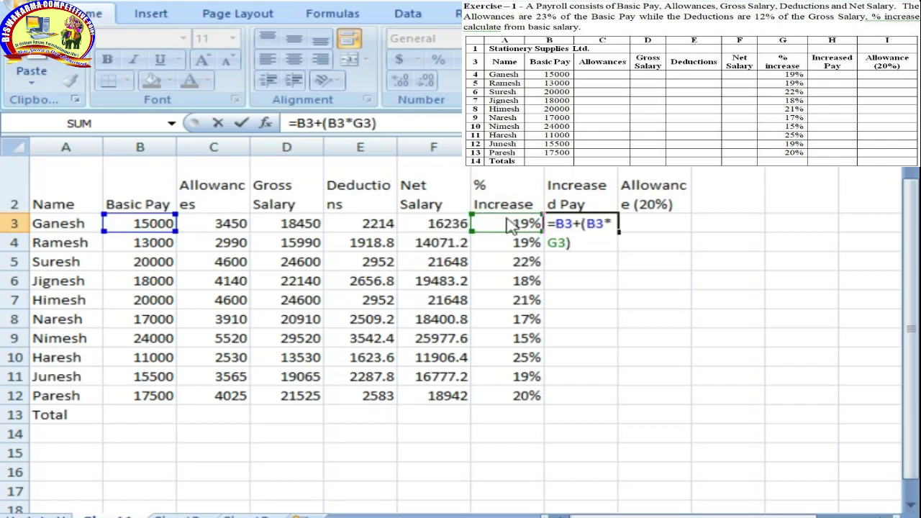
key("Return")
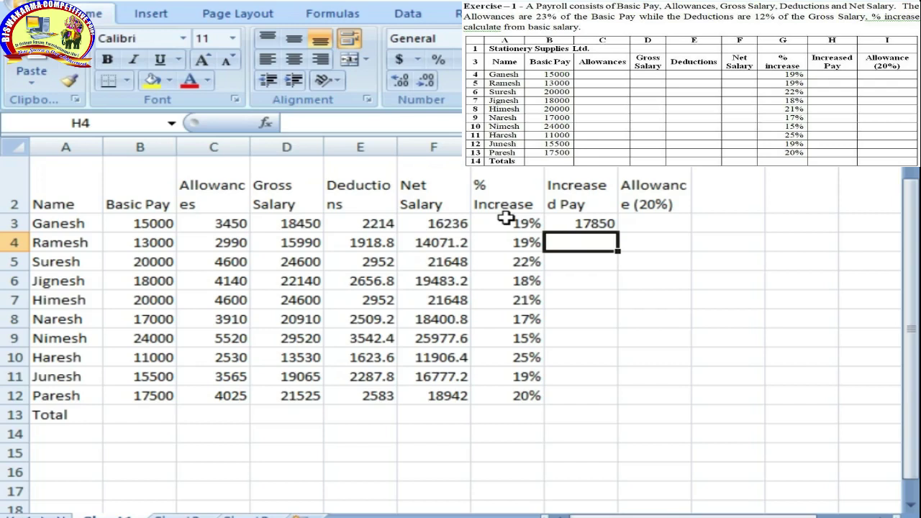
Calculate the first Allowance (20%) value in I3 as 20% of Increased Pay with =H3*20%
key("Up")
key("shift+Down")
key("shift+Up")
key("Right")
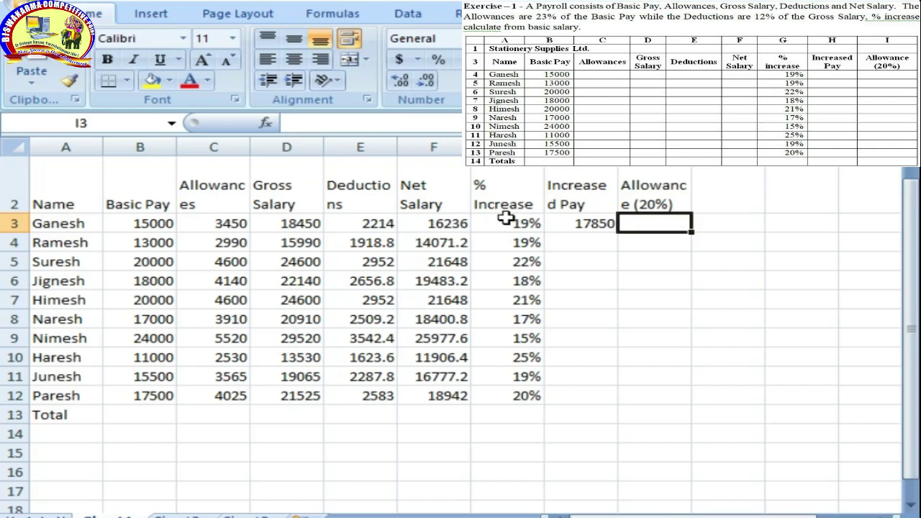
type("=")
key("Left")
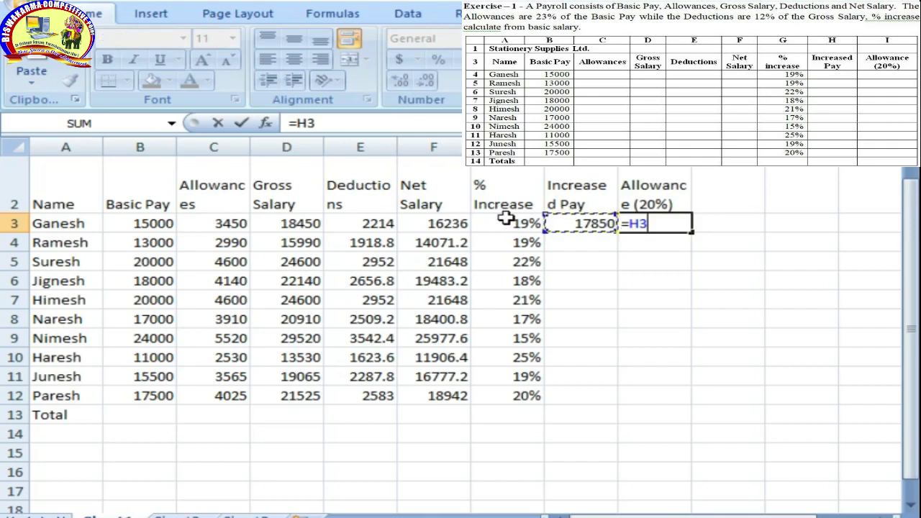
type("*")
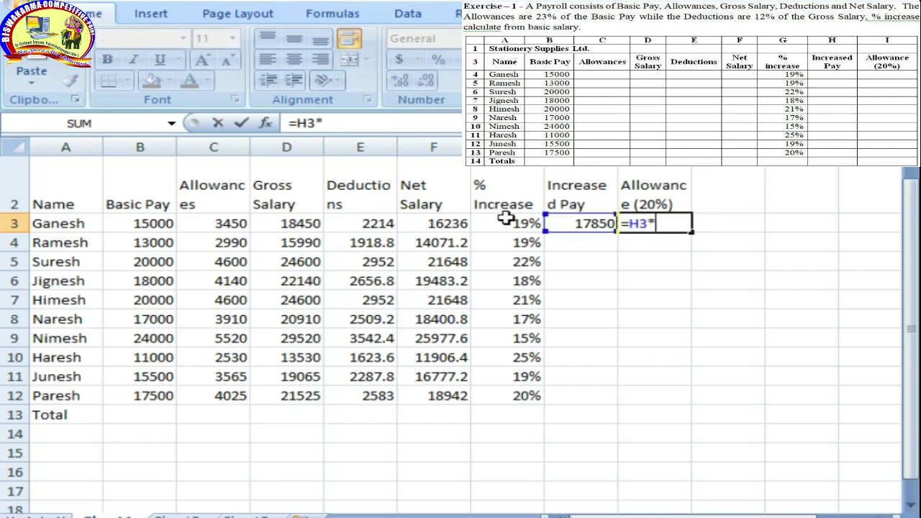
type("0")
key("BackSpace")
type("20%")
key("Return")
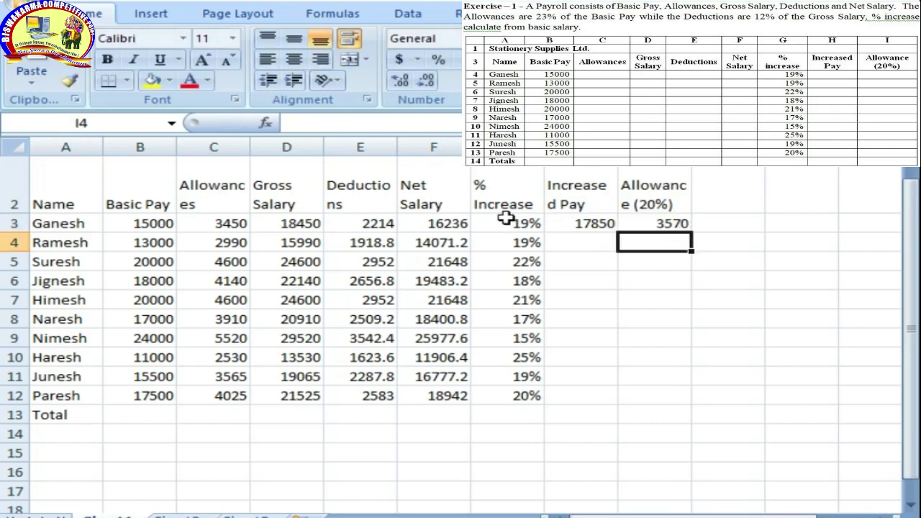
Fill the Increased Pay and Allowance (20%) formulas from H3:I3 down to row 12
key("Up")
key("Left")
key("shift+Right")
key("shift+Down")
key("shift+Down")
key("shift+Down")
key("shift+Down")
key("shift+Down")
key("shift+Down")
key("shift+Down")
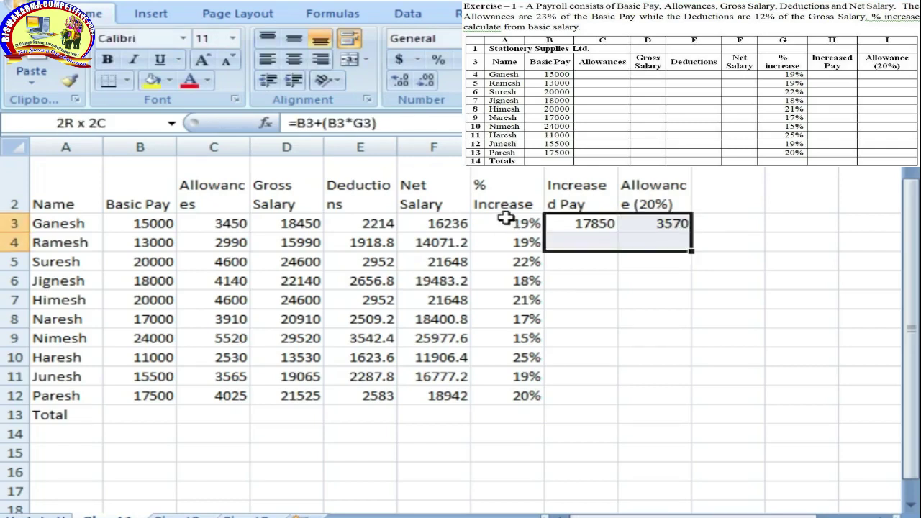
key("shift+Down")
key("shift+Down")
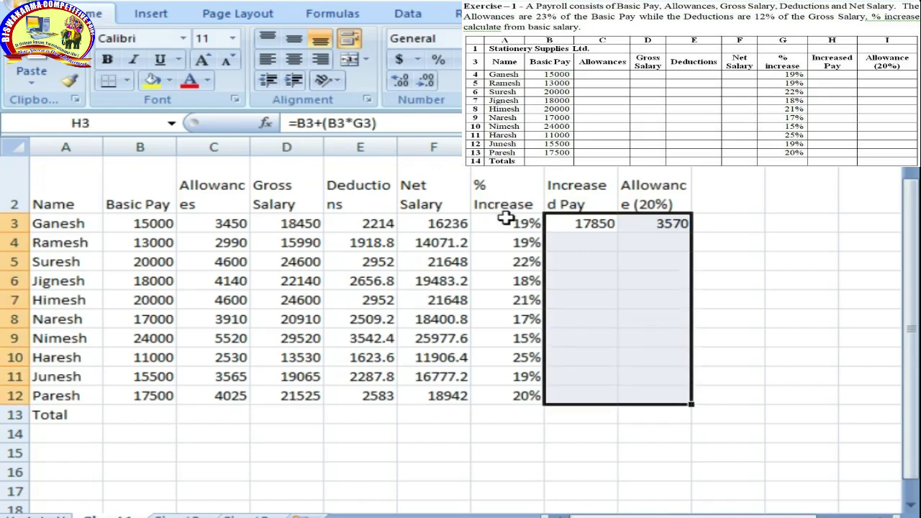
key("ctrl+d")
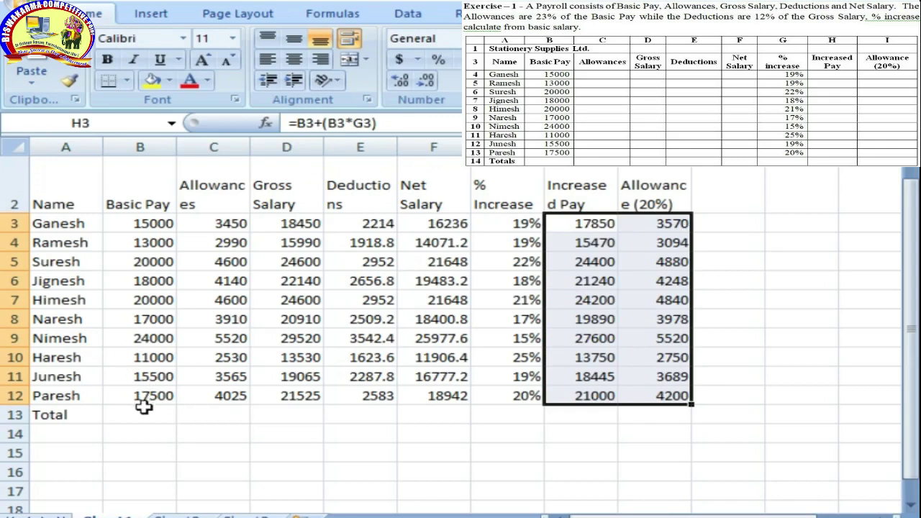
Sum every column from Basic Pay to Allowance (20%) in the Total row using AutoSum on B3:I13
left_click_drag(154, 223, 651, 421)
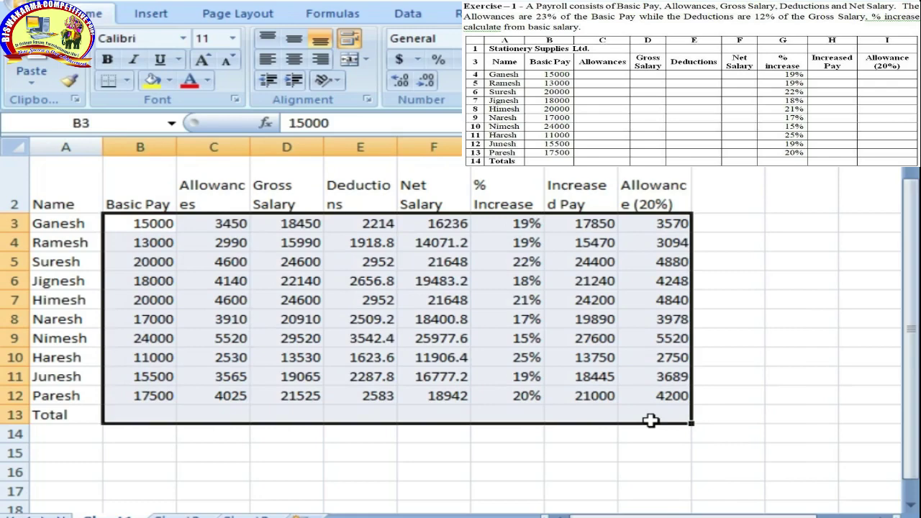
key("alt+equal")
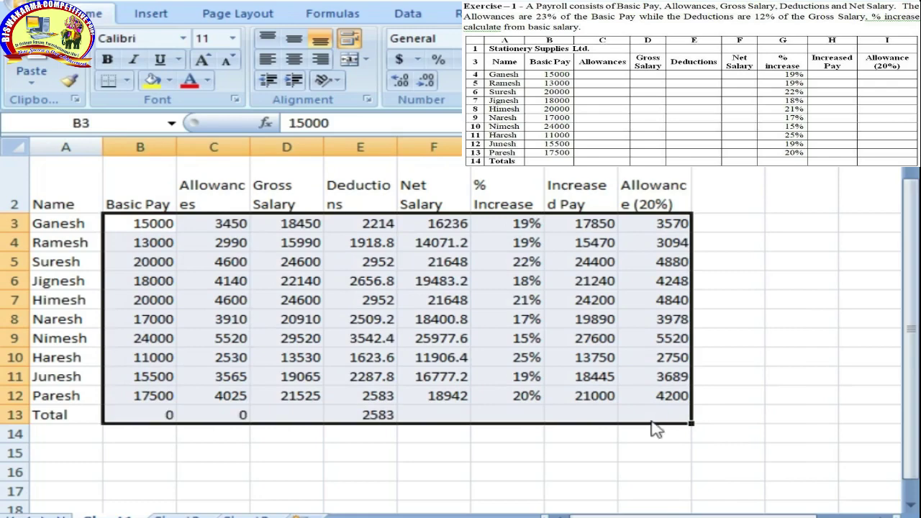
Delete the % Increase total from cell G13
key("Down")
key("Down")
key("Down")
key("Down")
key("Down")
key("Down")
key("Down")
key("Down")
key("Down")
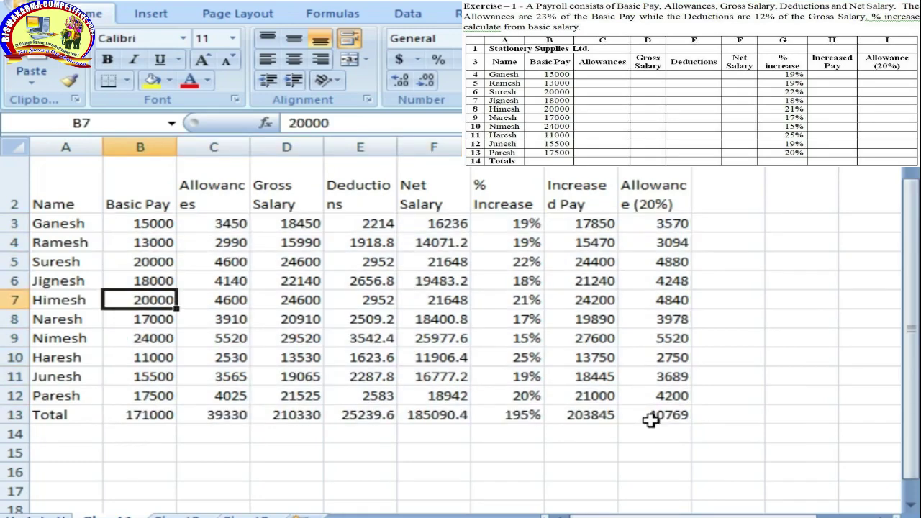
key("Down")
key("Right")
key("Right")
key("Right")
key("Right")
key("Right")
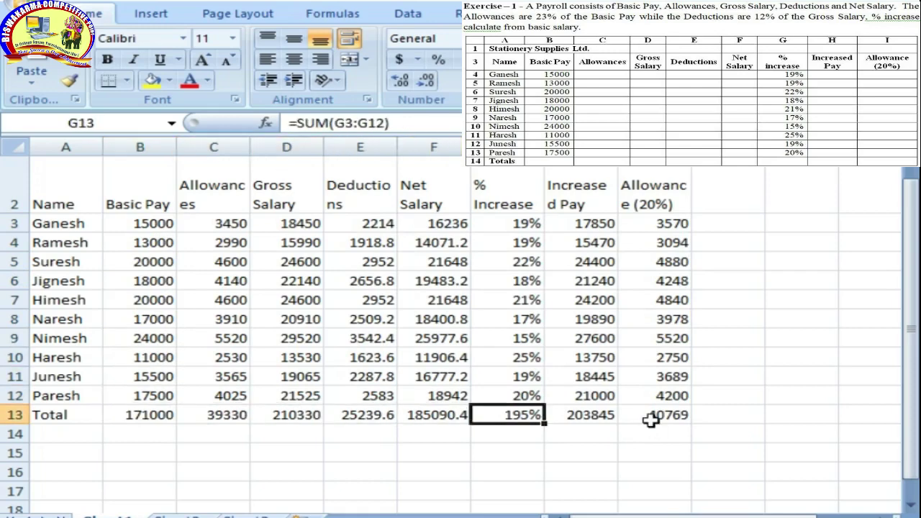
key("Delete")
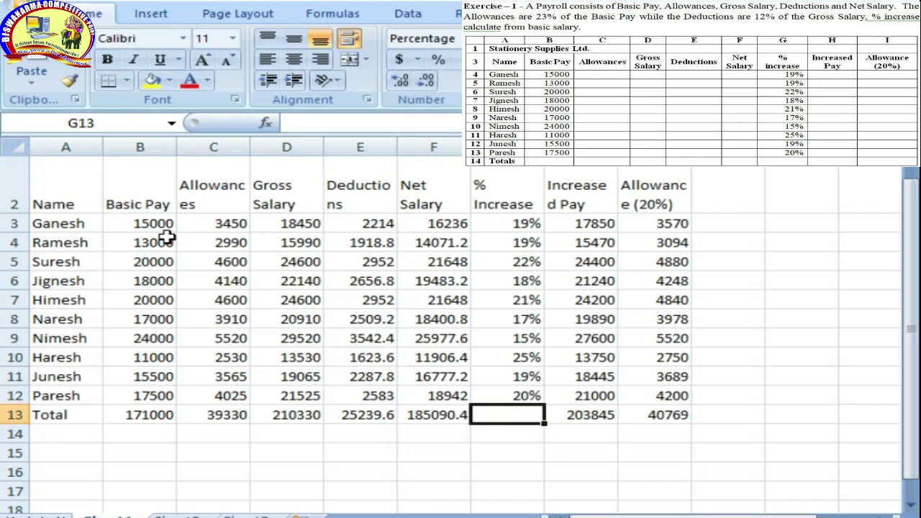
Review the Deductions formula in E3 and the Net Salary formula in F3
left_click(360, 224)
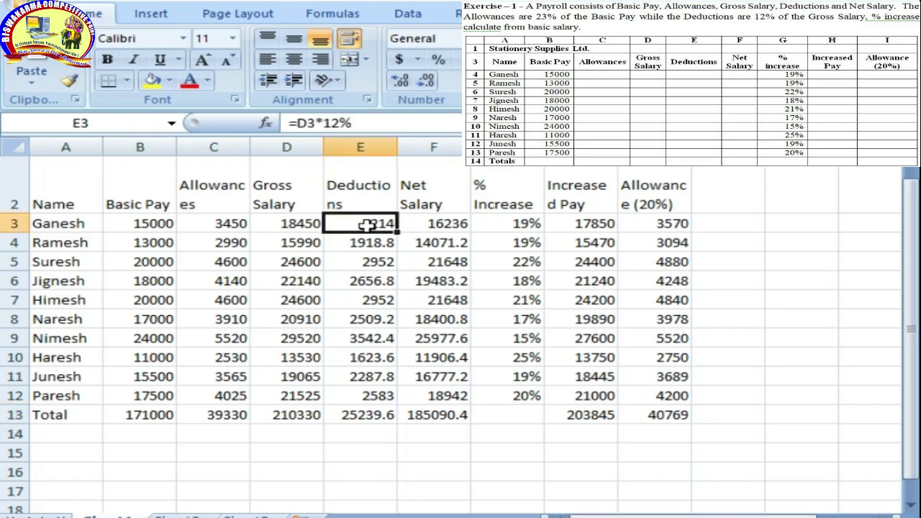
left_click(443, 226)
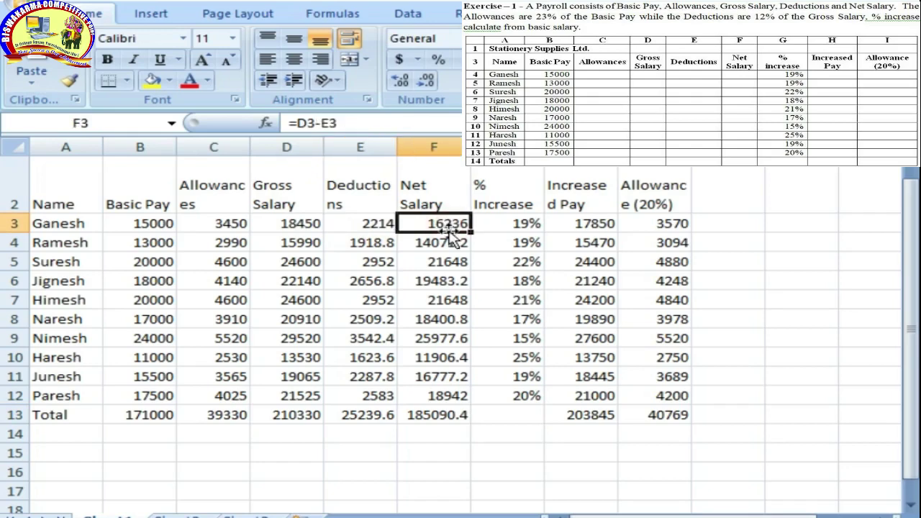
Review the Basic Pay and % Increase values in row 3 and the Increased Pay and Allowance (20%) formulas in H3 and I3
left_click(527, 223)
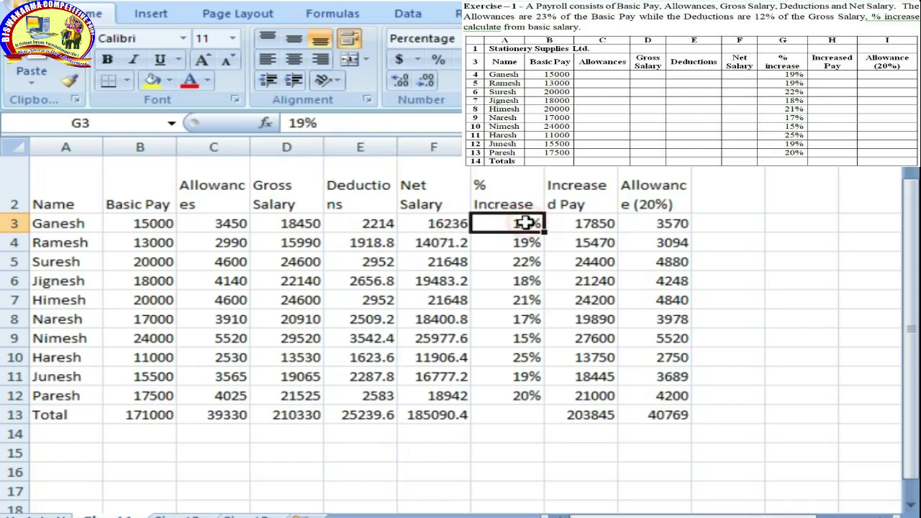
left_click(130, 221)
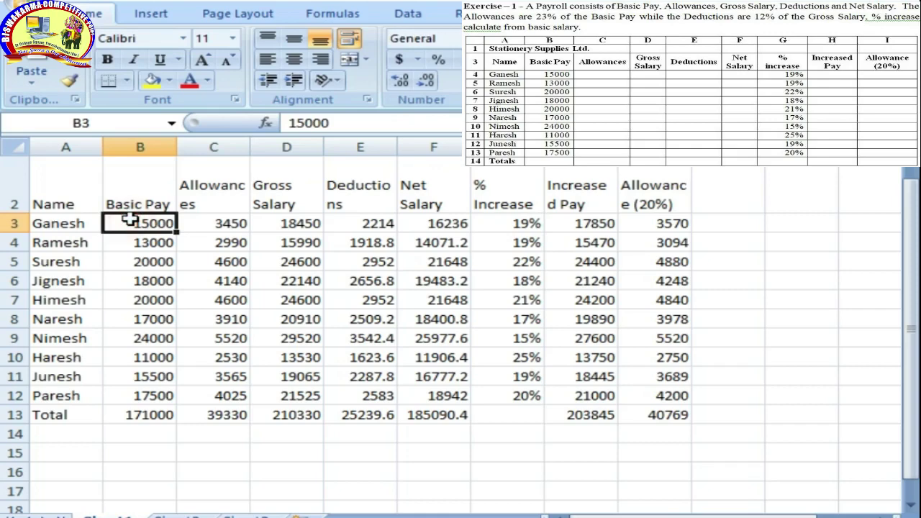
left_click(505, 224)
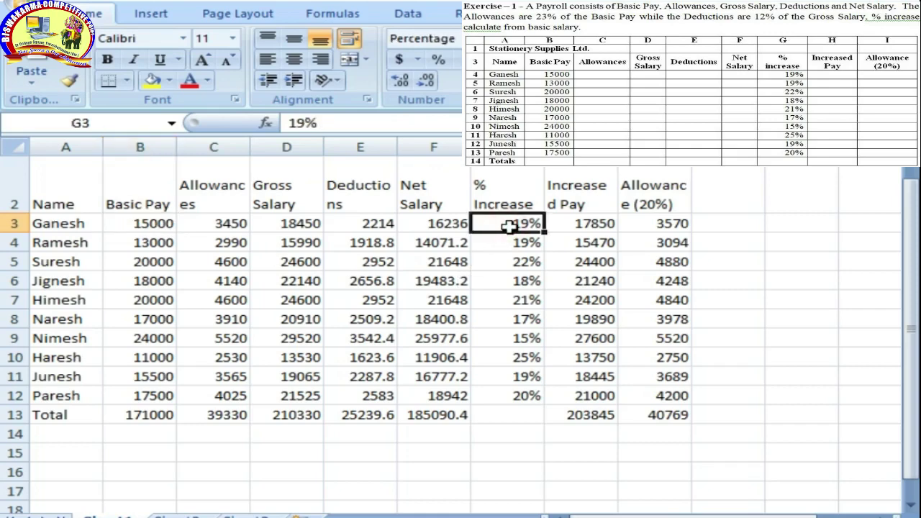
left_click(584, 223)
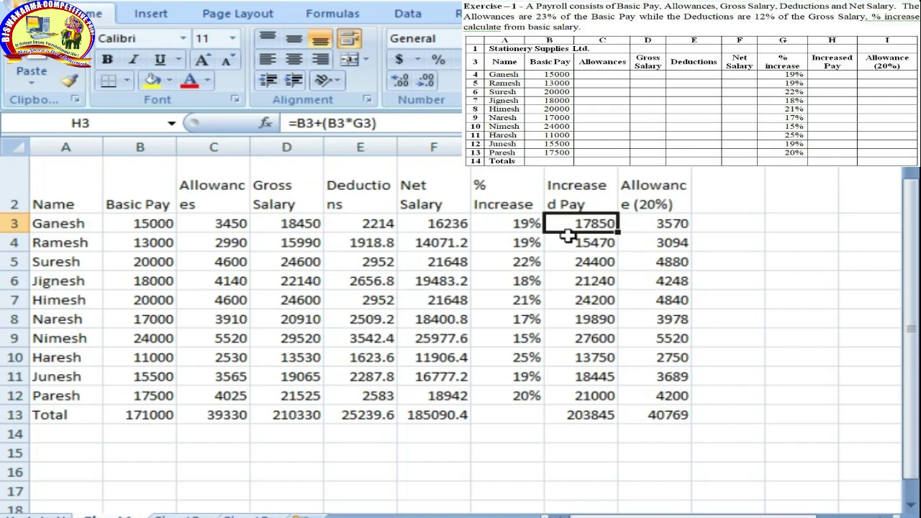
left_click(668, 224)
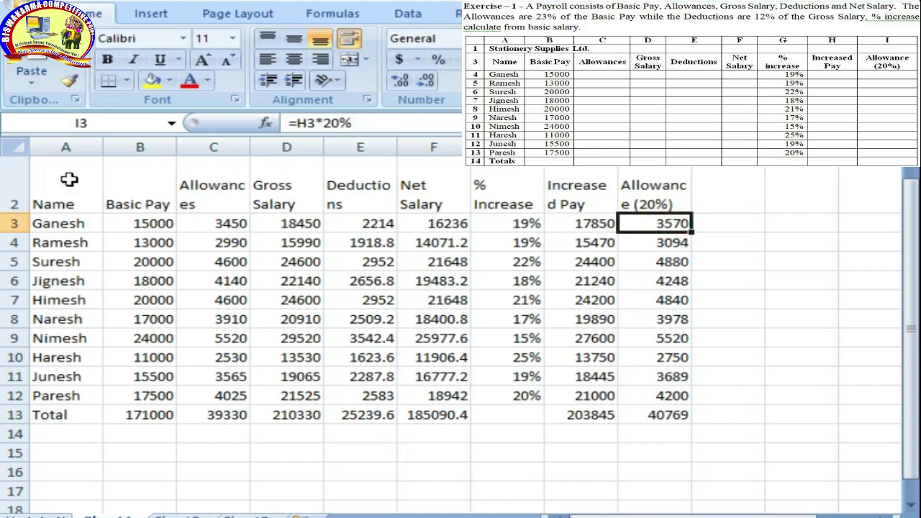
Apply All Borders to the payroll table in A2:I13
left_click_drag(68, 180, 673, 416)
left_click(126, 79)
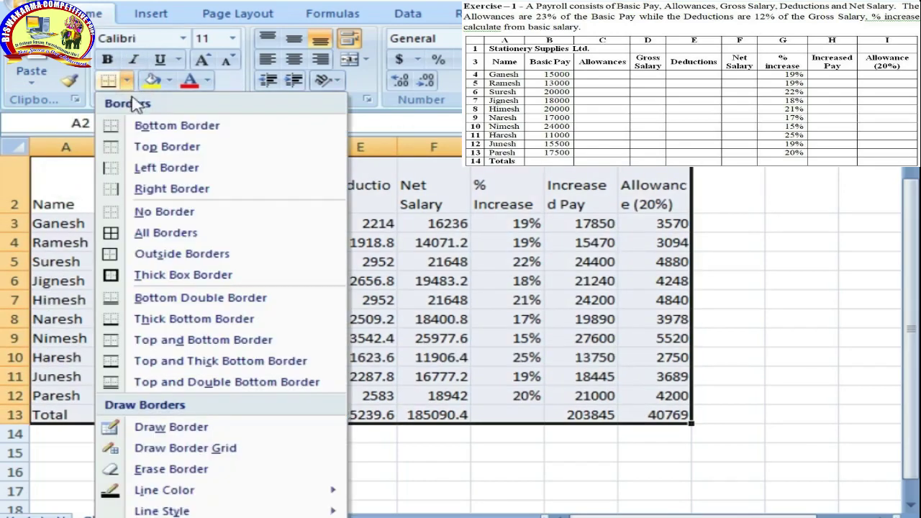
left_click(165, 233)
scroll(182, 287, "up", 1)
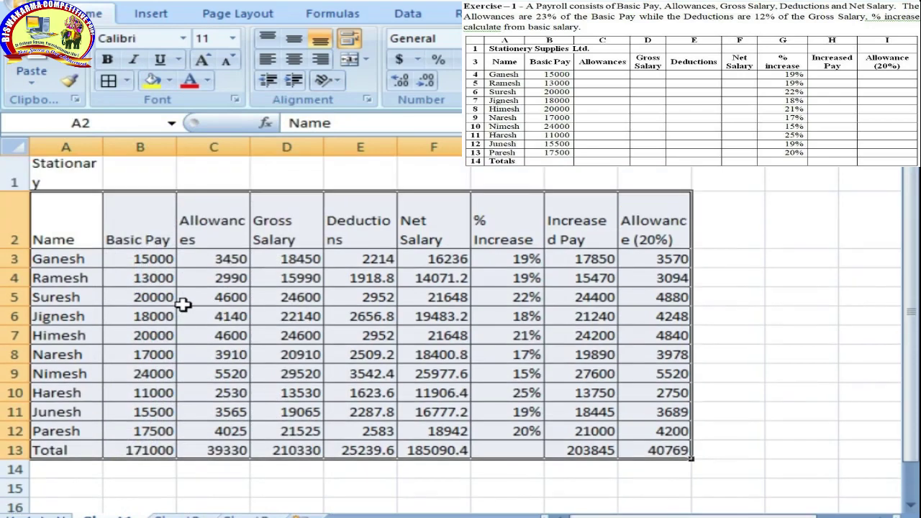
Merge and center the title "Stationary supplies Ltd." across A1:I1
left_click_drag(86, 182, 640, 183)
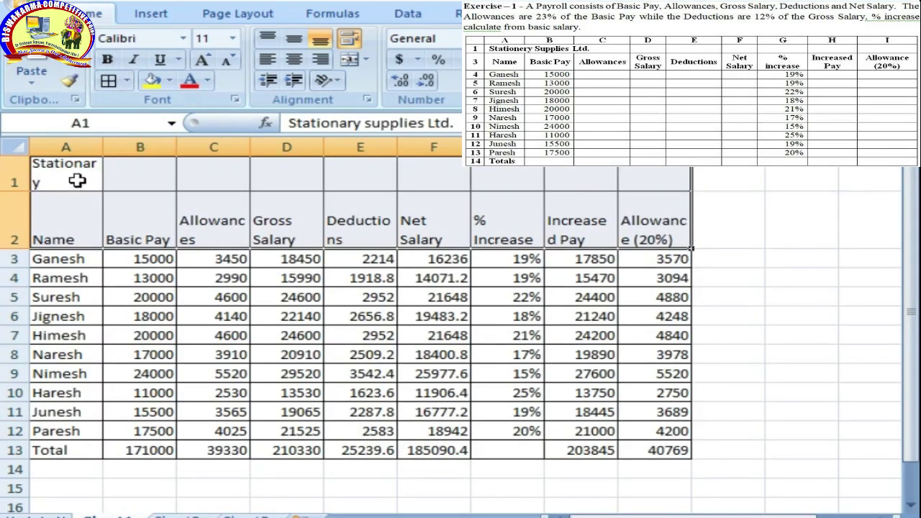
left_click_drag(76, 179, 623, 173)
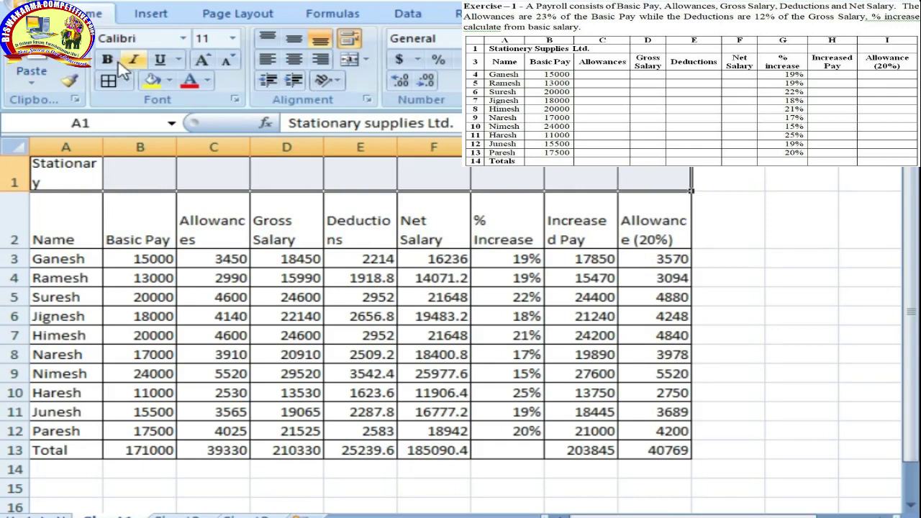
left_click(366, 61)
left_click(418, 83)
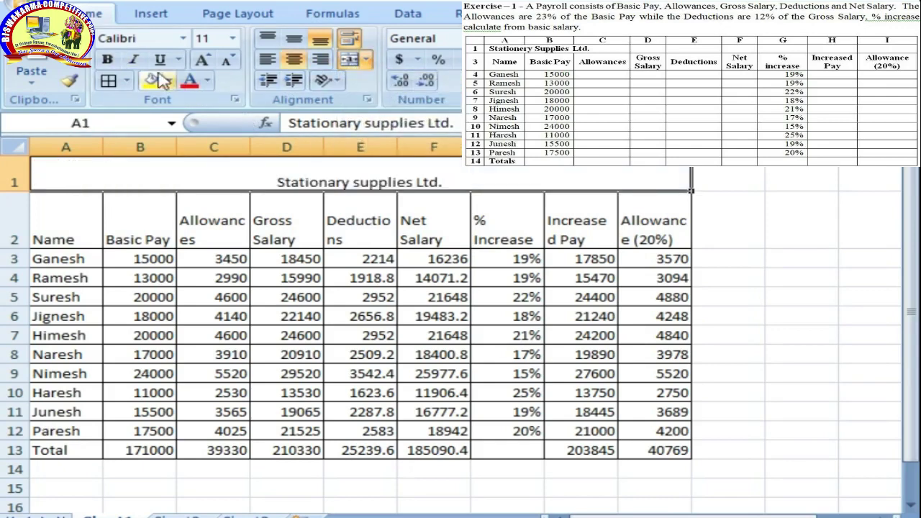
Make the merged title in row 1 bold, middle-aligned vertically and 18 pt in size
left_click(108, 62)
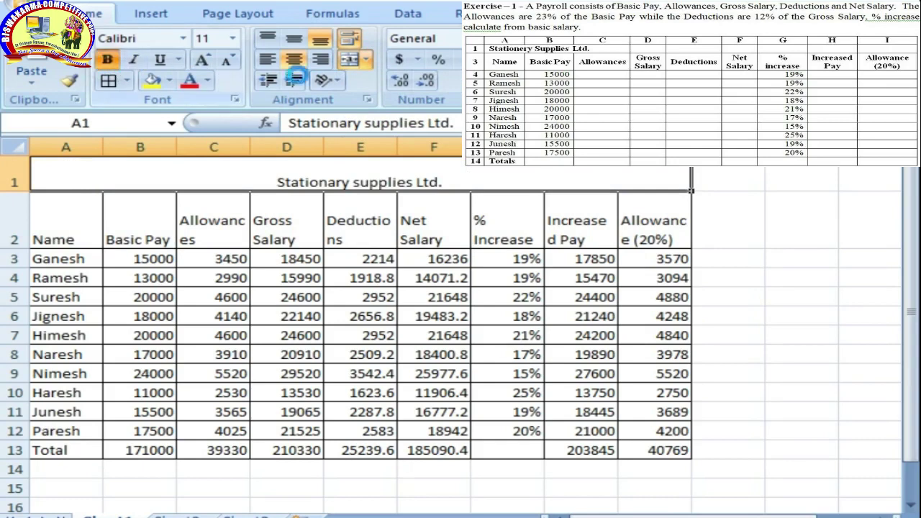
left_click(293, 40)
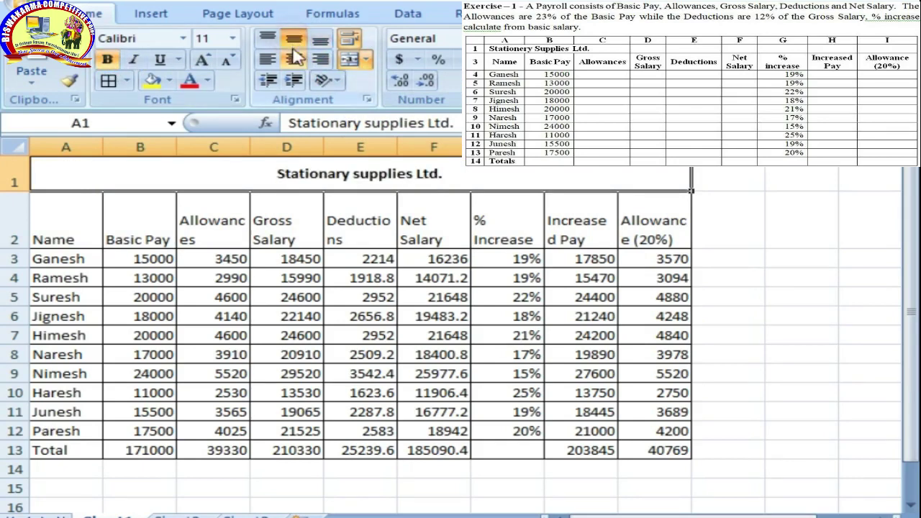
left_click(206, 59)
left_click(207, 59)
left_click(206, 59)
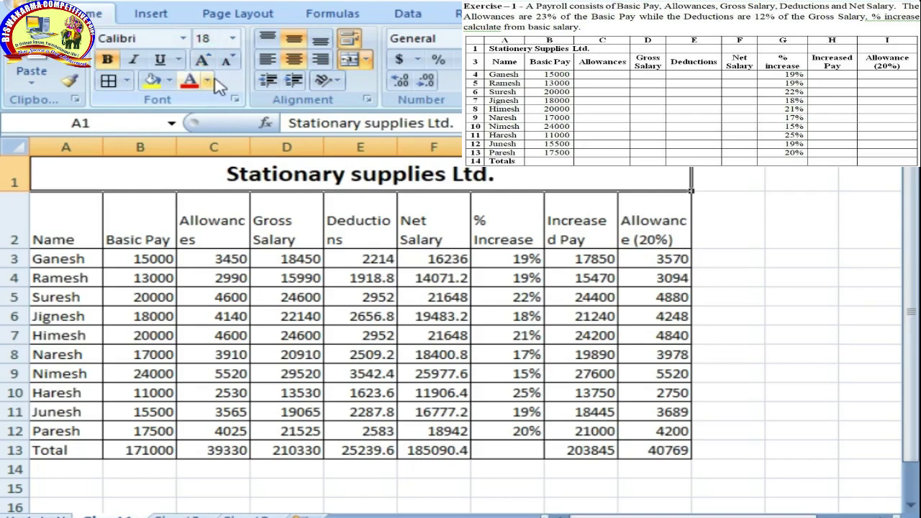
left_click(206, 59)
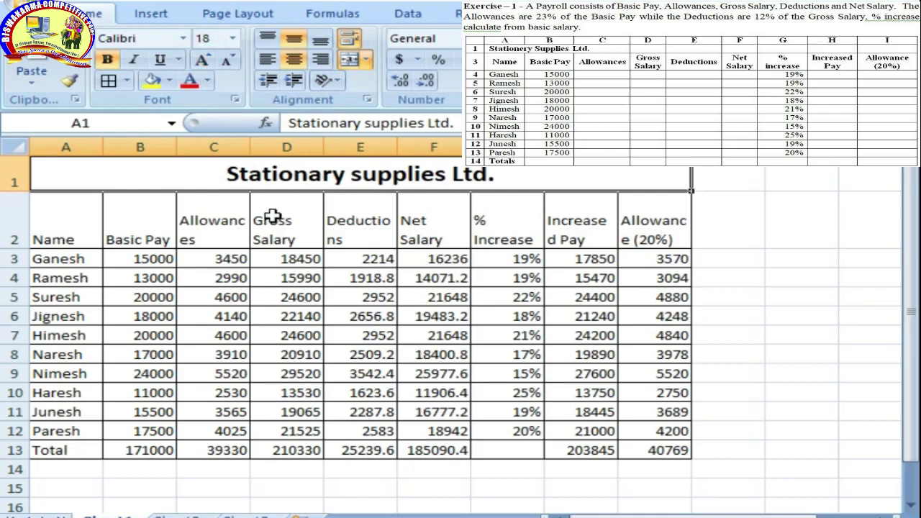
Make the column headings in A2:I2 bold and center them horizontally and vertically
left_click_drag(72, 216, 668, 216)
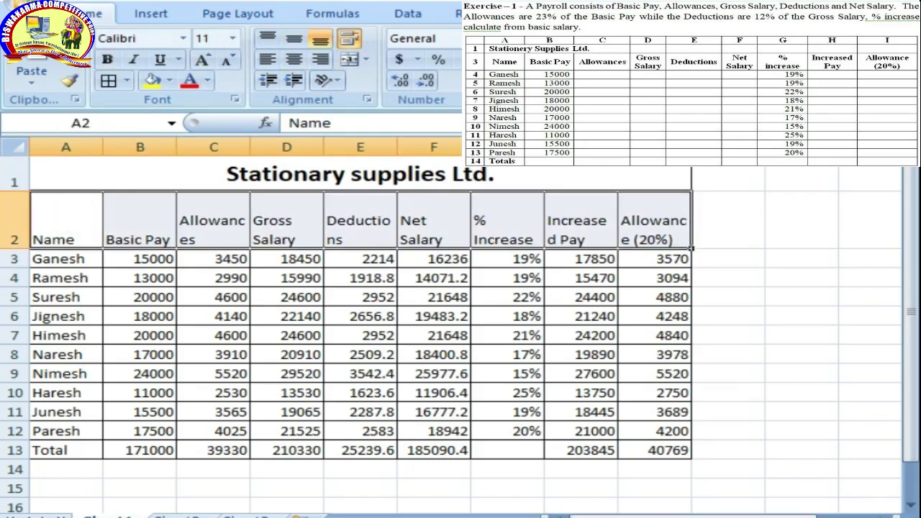
left_click(295, 60)
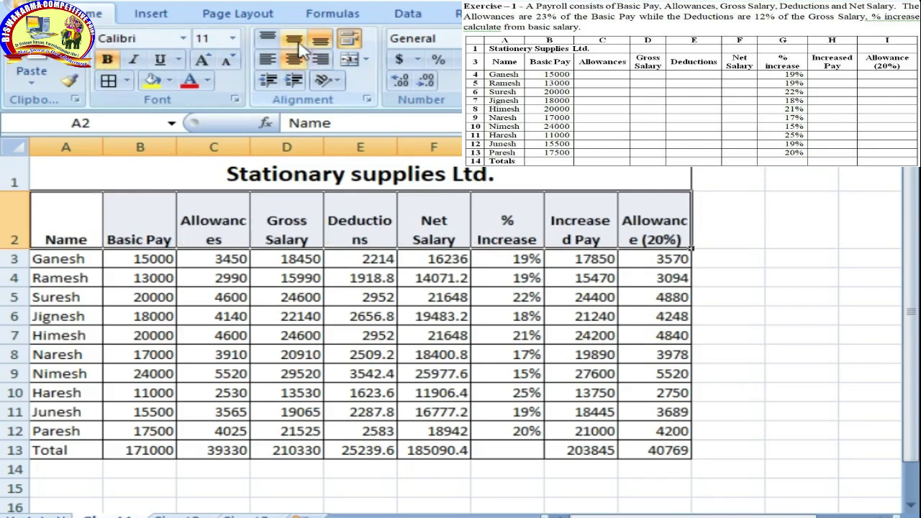
left_click(295, 41)
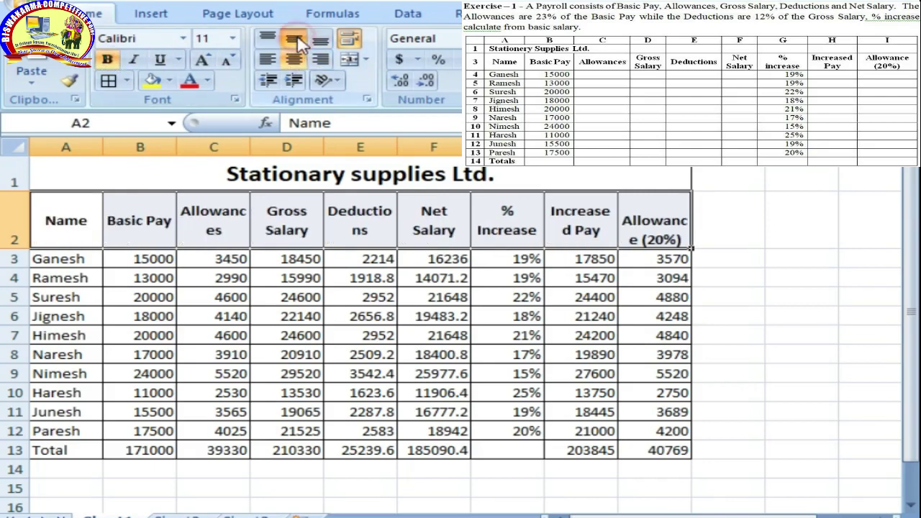
left_click(301, 316)
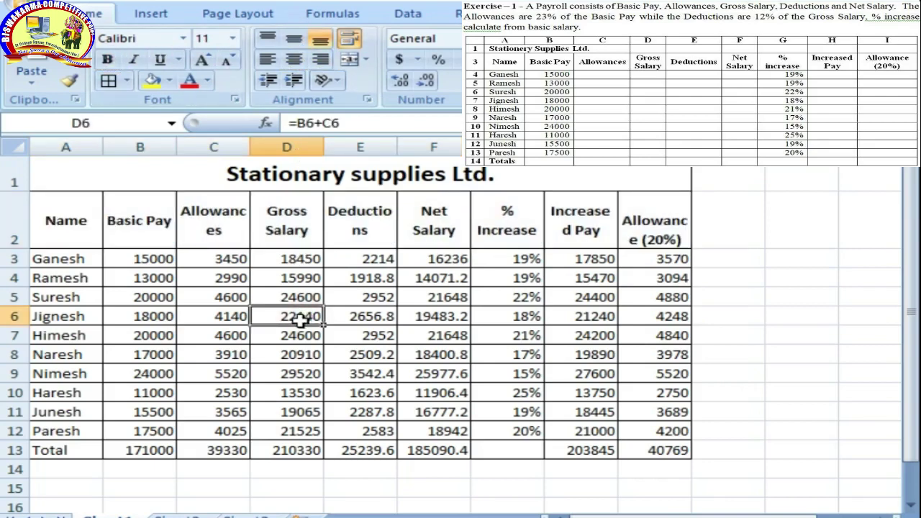
Check the finished payroll table enlarged in Print Preview, and return to the worksheet
key("ctrl+F2")
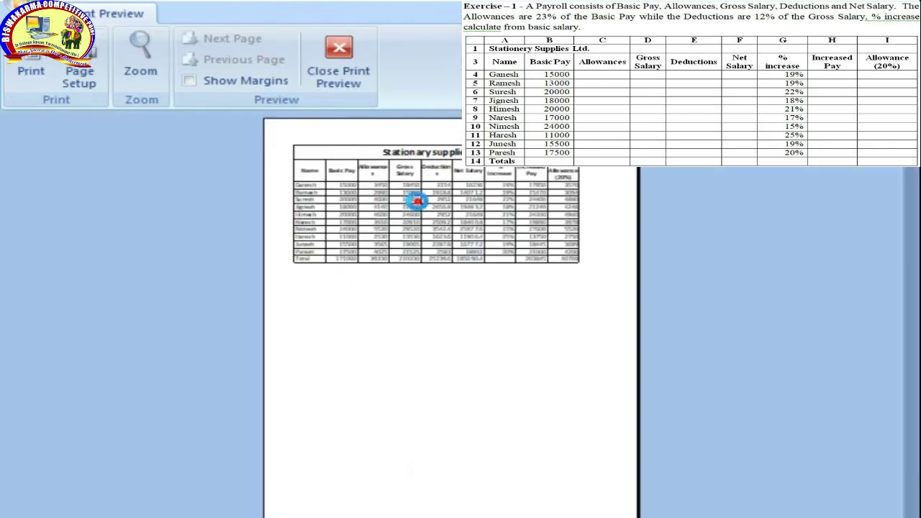
left_click(417, 201)
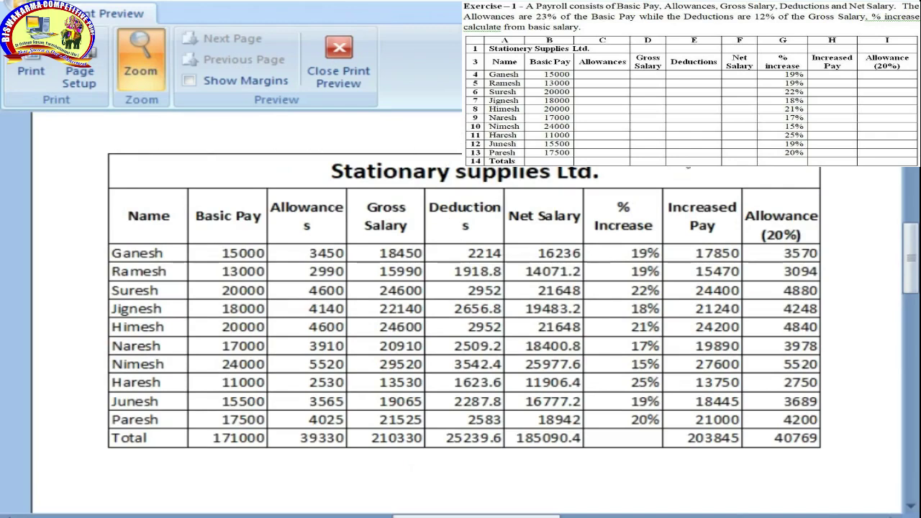
left_click(346, 72)
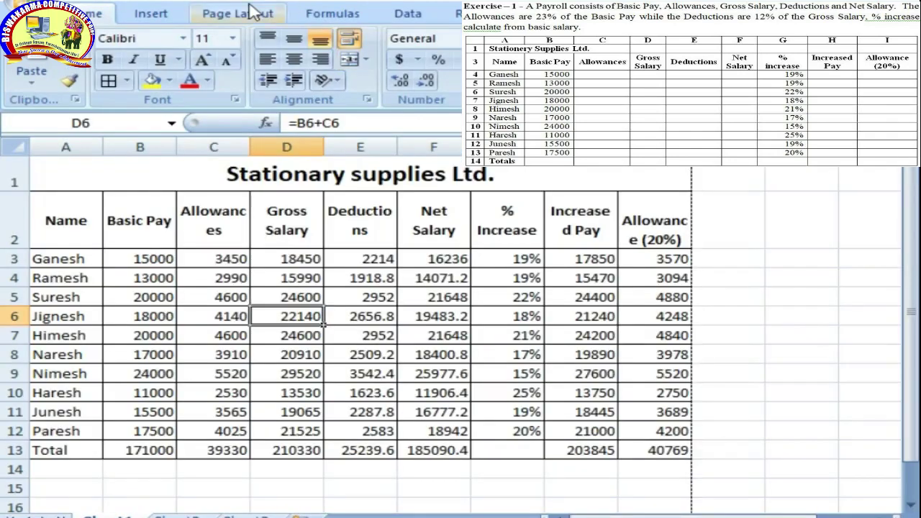
left_click(249, 12)
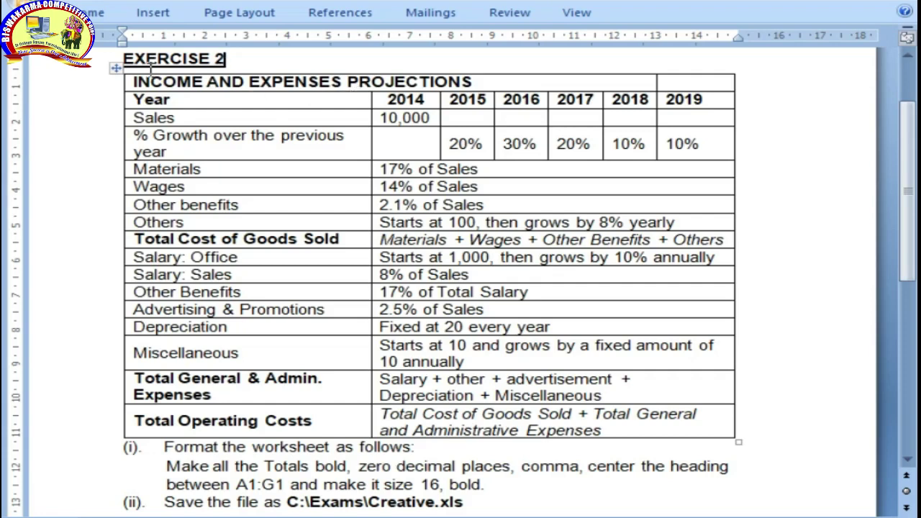
In the Word document, examine the Sales and % Growth over the previous year rows of the Exercise 2 projections table
left_click(156, 117)
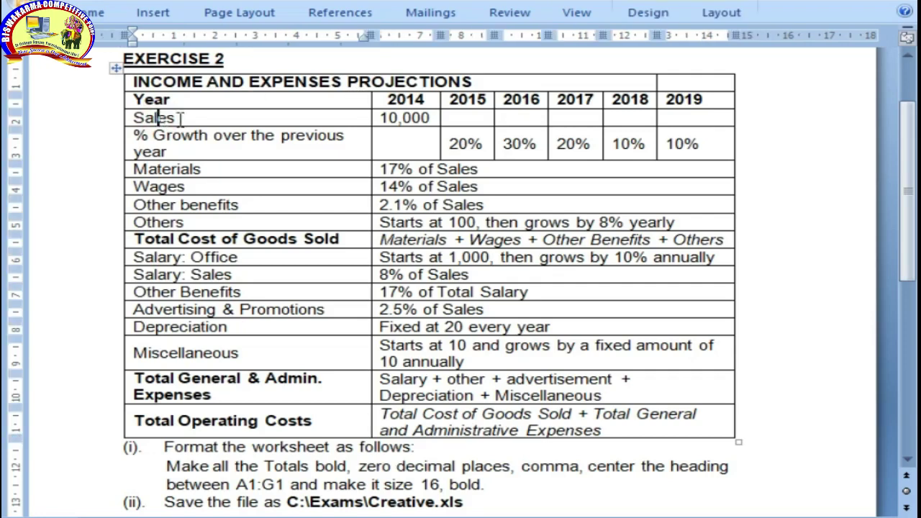
left_click(383, 117)
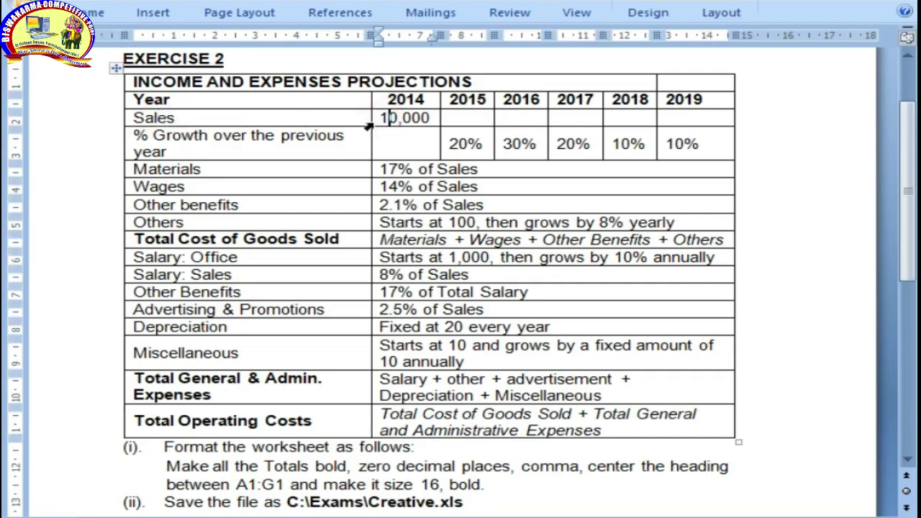
left_click(472, 115)
left_click(510, 115)
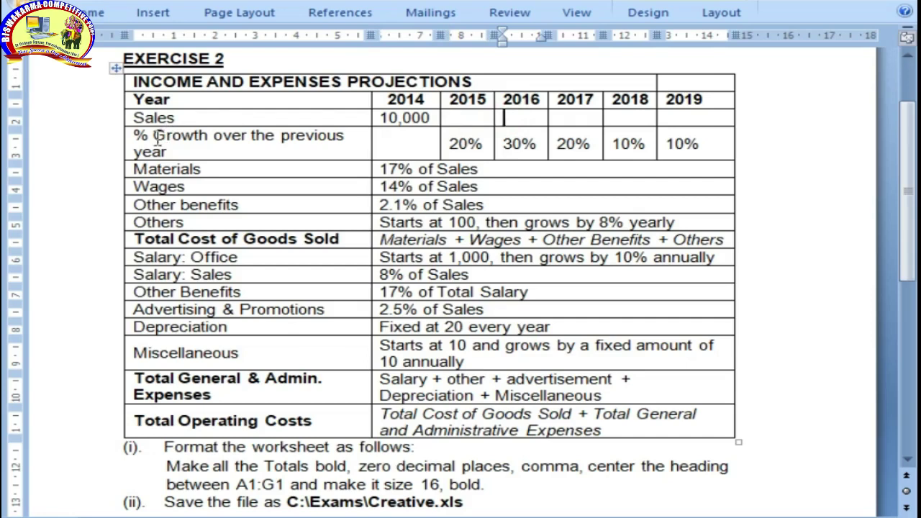
left_click_drag(152, 135, 265, 146)
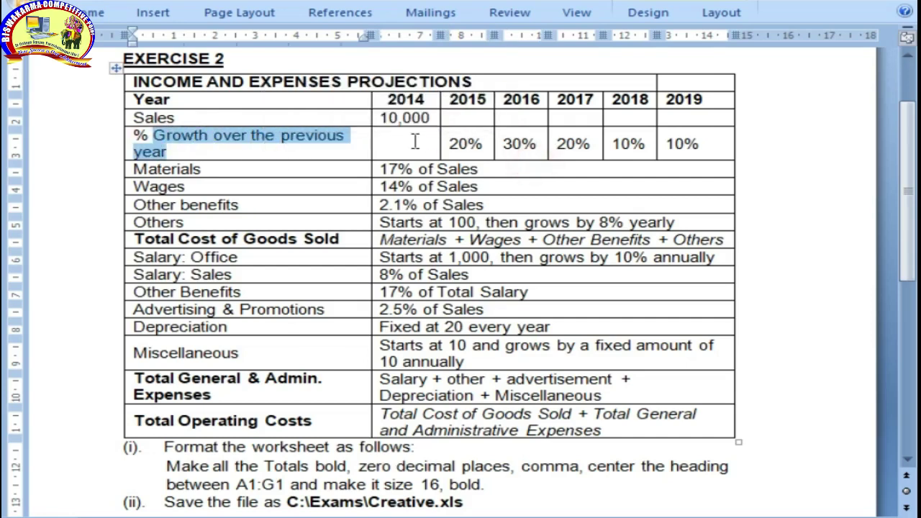
left_click(426, 119)
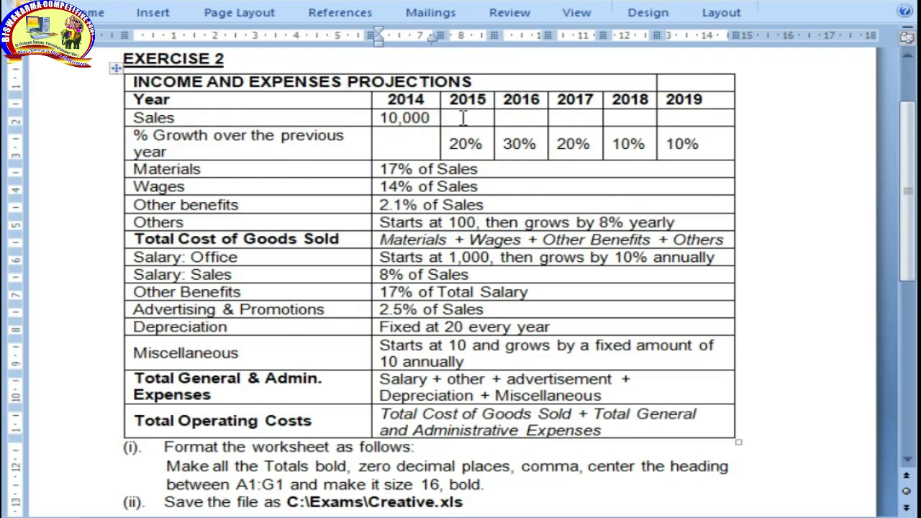
left_click(461, 119)
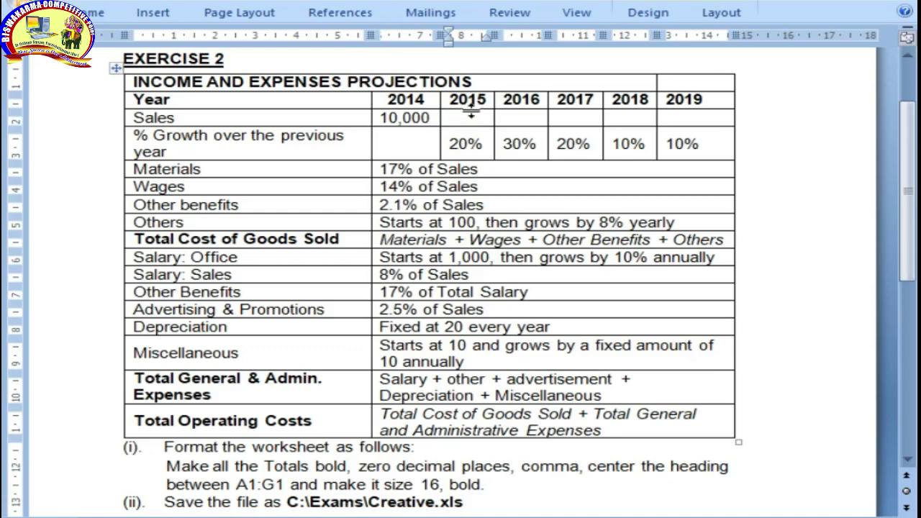
Examine the rules for Materials, Wages, Other benefits, Others and Total Cost of Goods Sold in the Exercise 2 table
left_click(296, 166)
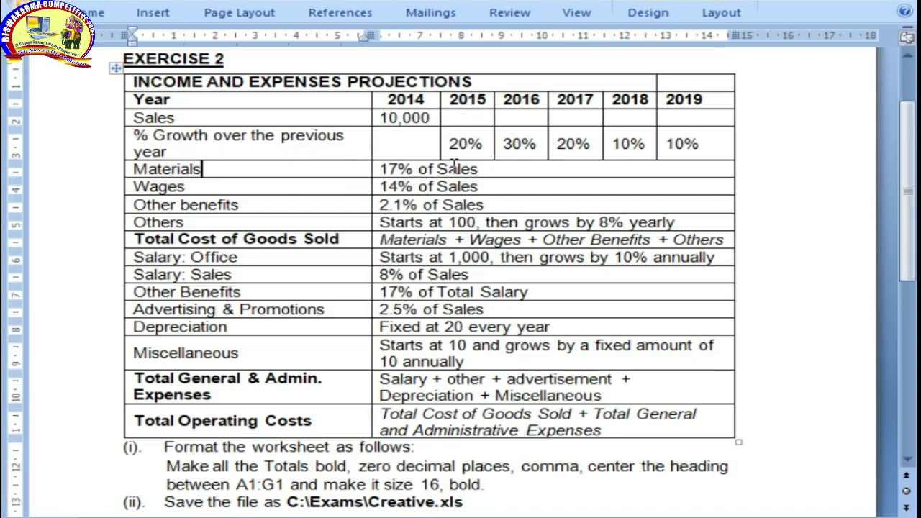
left_click_drag(378, 117, 430, 118)
left_click(409, 170)
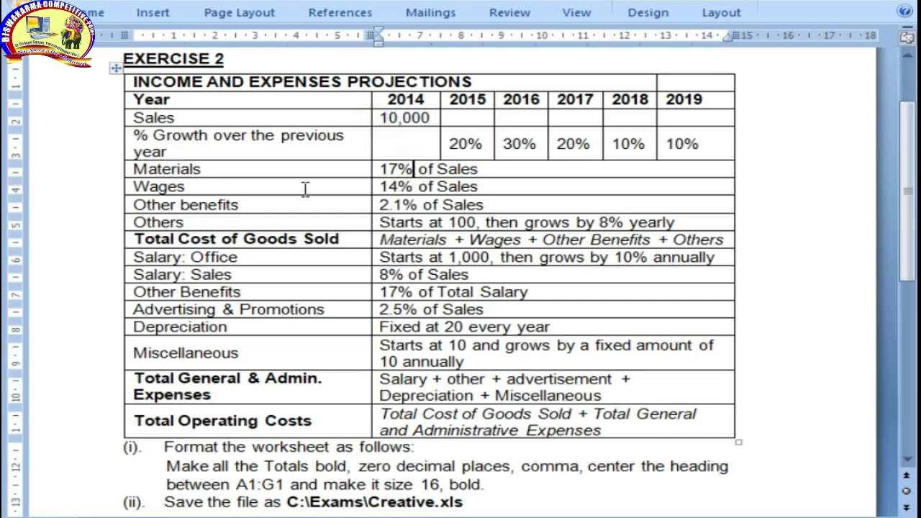
left_click_drag(379, 189, 420, 185)
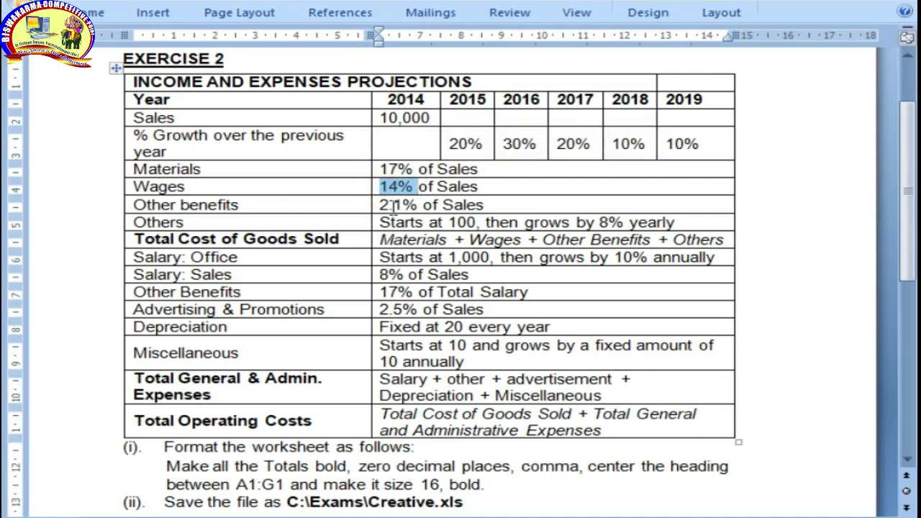
left_click_drag(380, 206, 405, 206)
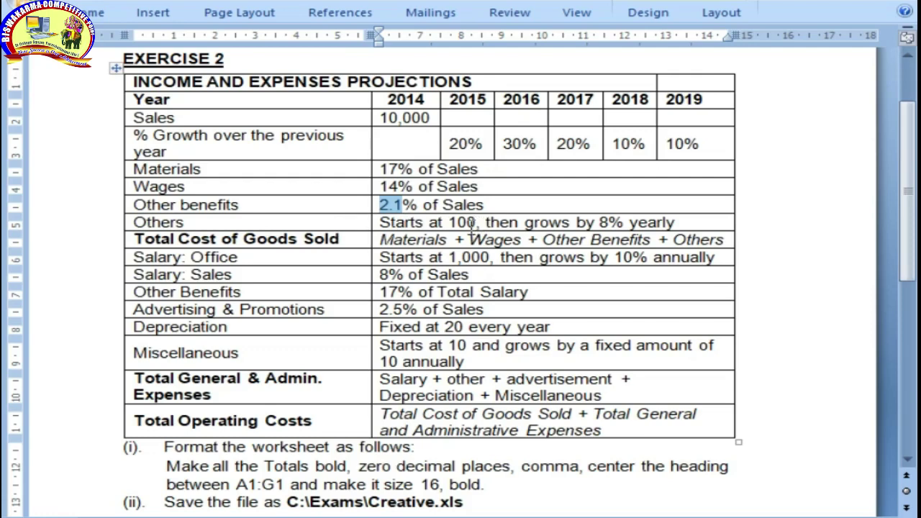
left_click(424, 223)
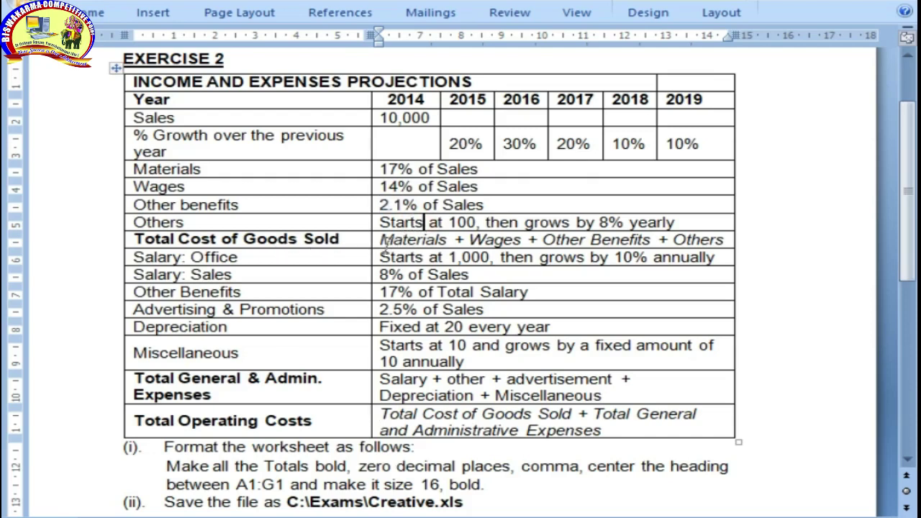
left_click_drag(381, 171, 478, 209)
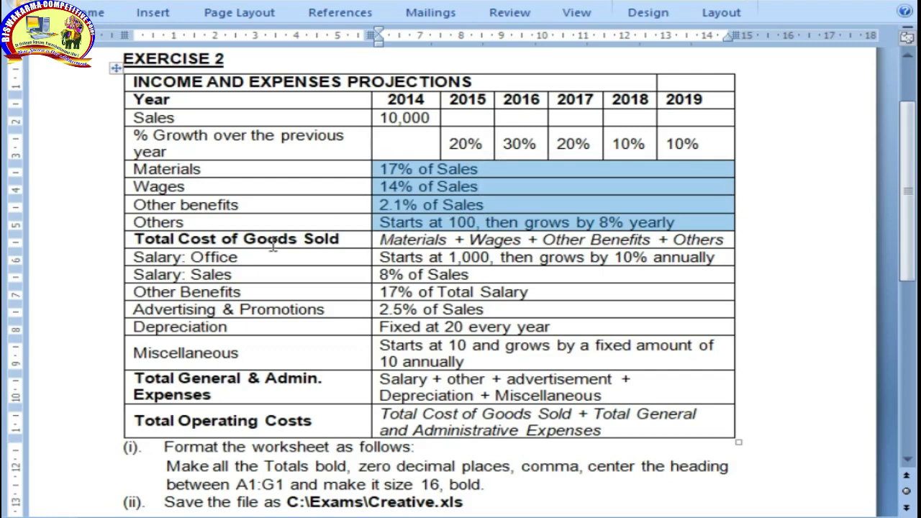
left_click(302, 239)
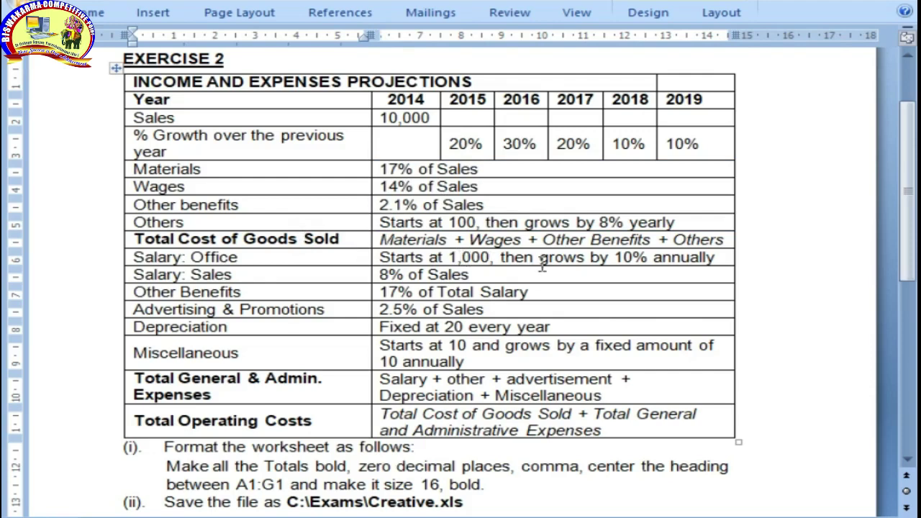
Examine the rules for Salary: Office, Salary: Sales, Other Benefits, Advertising & Promotions and Depreciation in the Exercise 2 table
left_click(644, 261)
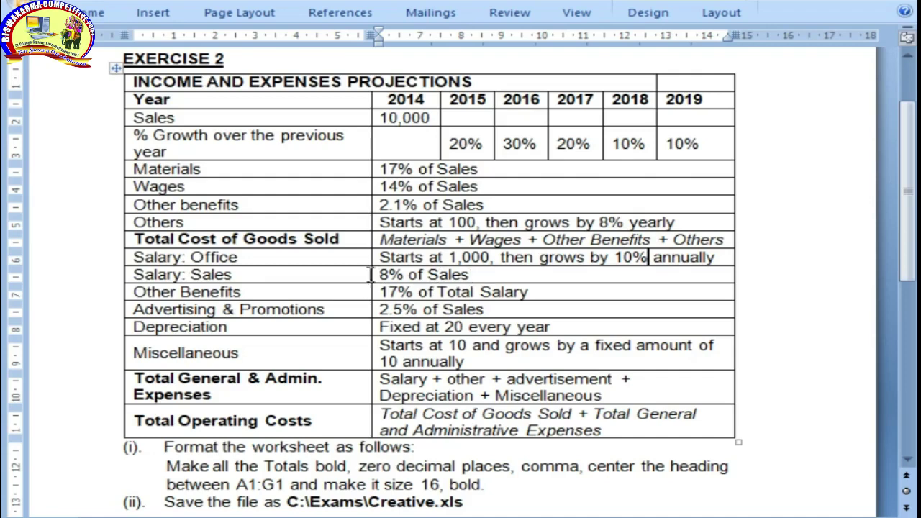
left_click_drag(385, 256, 461, 277)
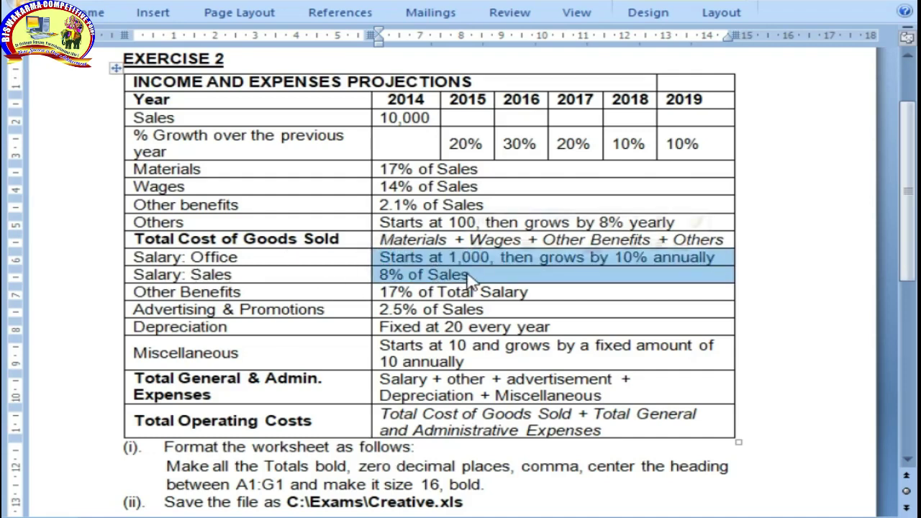
left_click(400, 292)
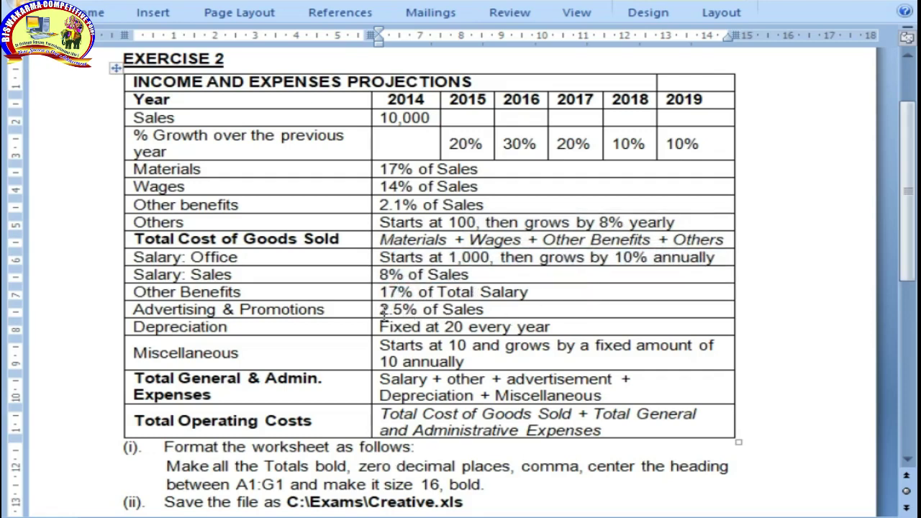
left_click_drag(496, 310, 368, 310)
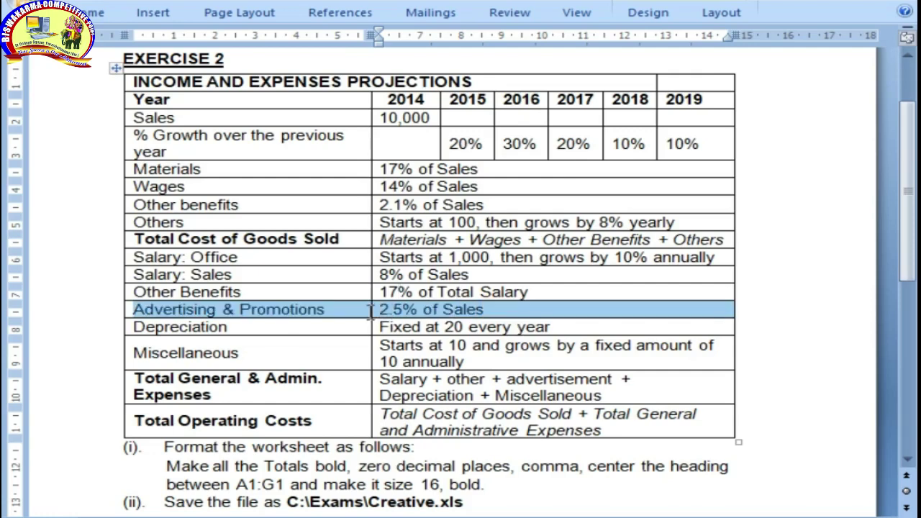
left_click(494, 327)
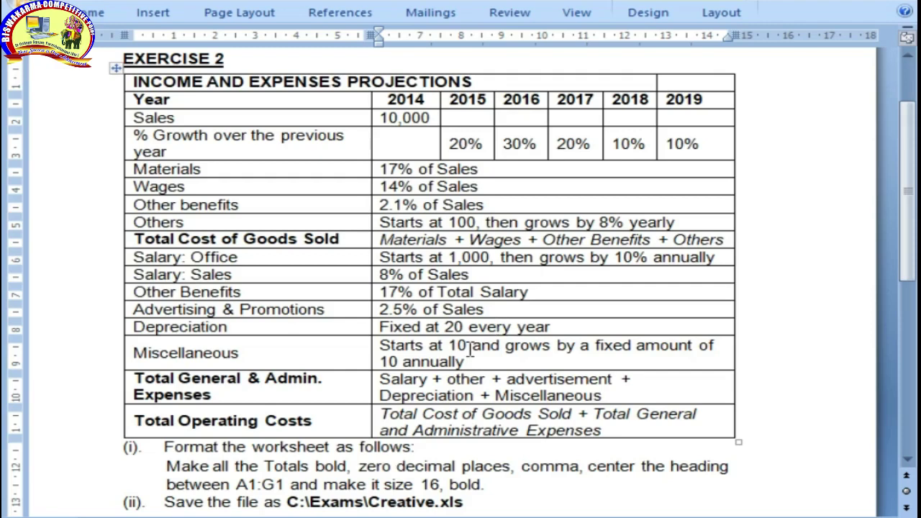
Examine how Total General & Admin. Expenses and Total Operating Costs are composed in the Exercise 2 table
left_click(405, 380)
key("Right")
key("Right")
key("Right")
key("Right")
key("Right")
key("Right")
key("Right")
key("Right")
key("Right")
key("Right")
key("Right")
key("Right")
key("Right")
key("Right")
key("Right")
key("Right")
key("Right")
key("Right")
key("Right")
left_click_drag(178, 377, 335, 379)
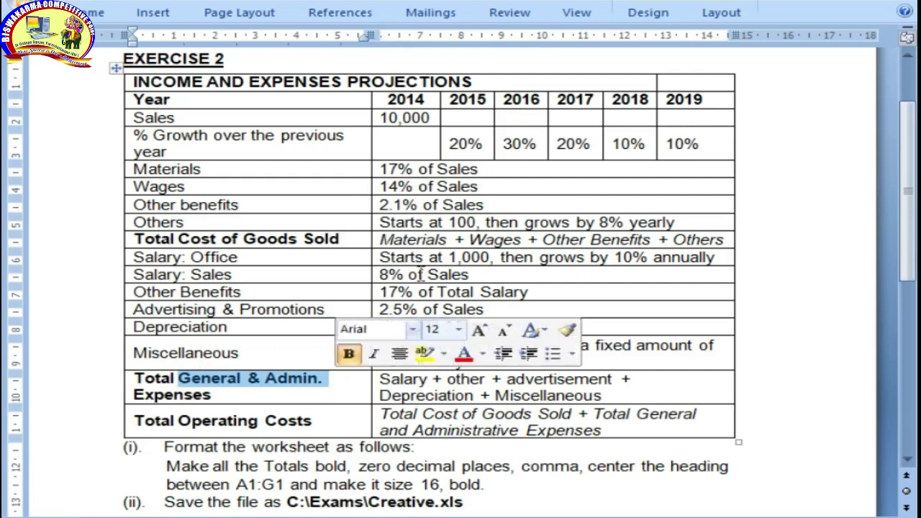
left_click_drag(135, 239, 338, 240)
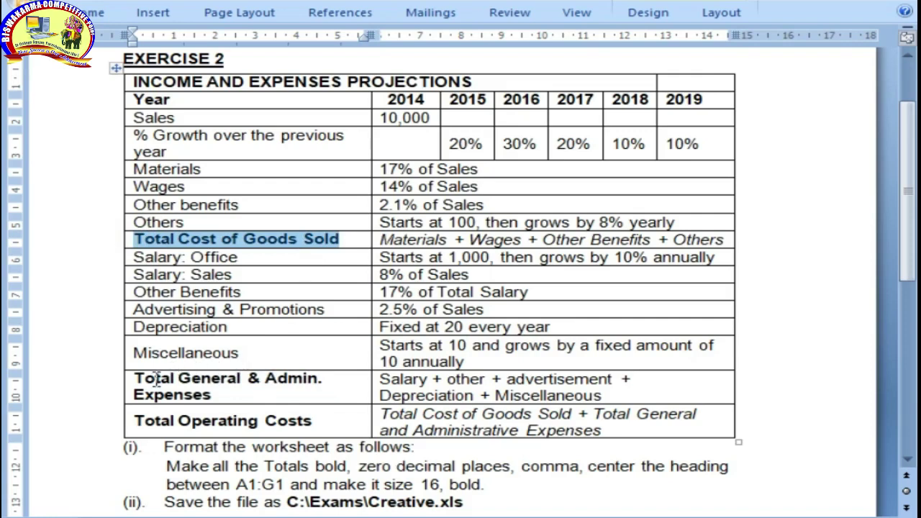
left_click_drag(134, 379, 248, 390)
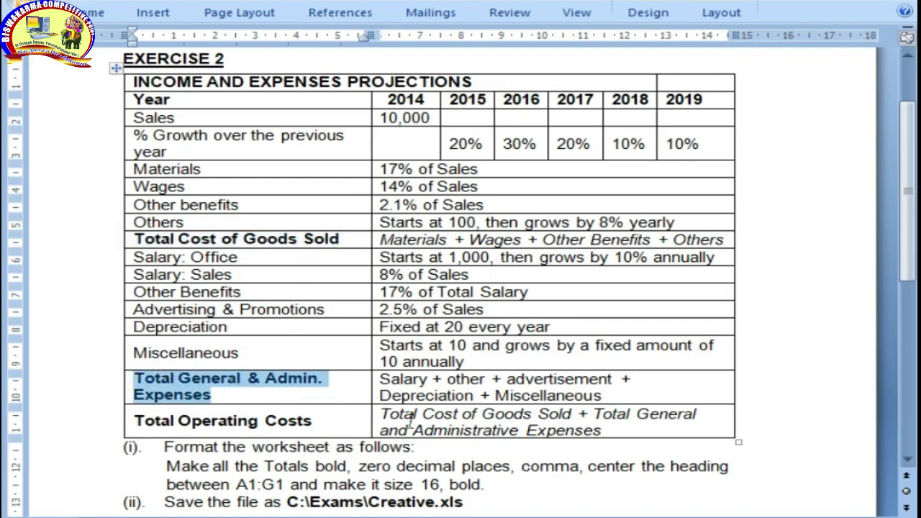
left_click(128, 424)
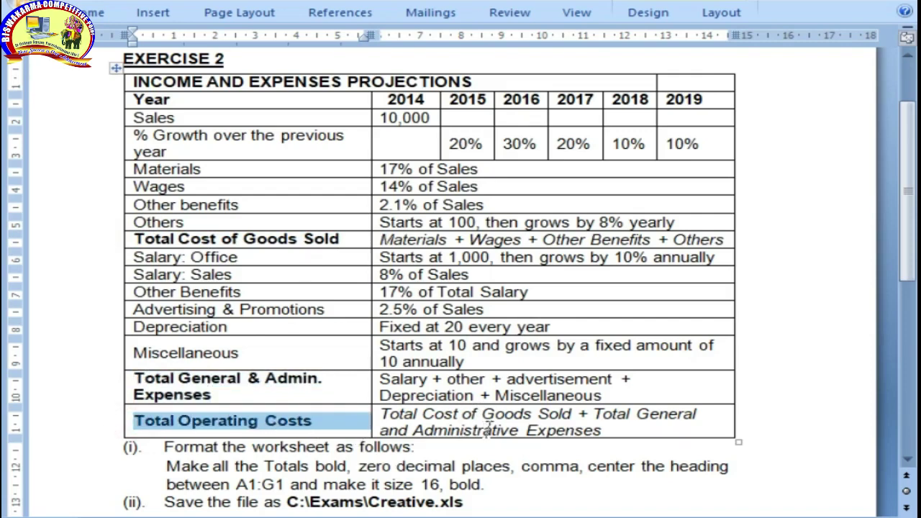
Read the Exercise 2 instructions on formatting the totals and heading, and on the file name to save under
scroll(501, 426, "down", 1)
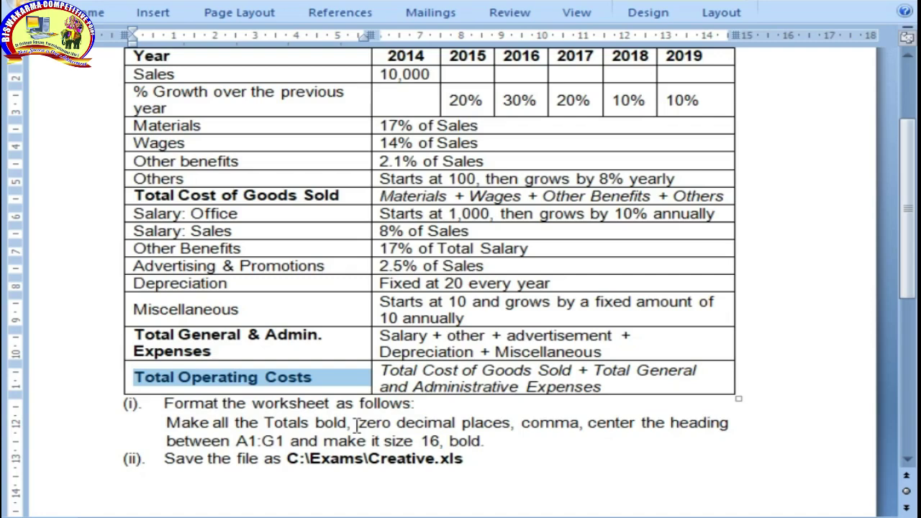
left_click(556, 435)
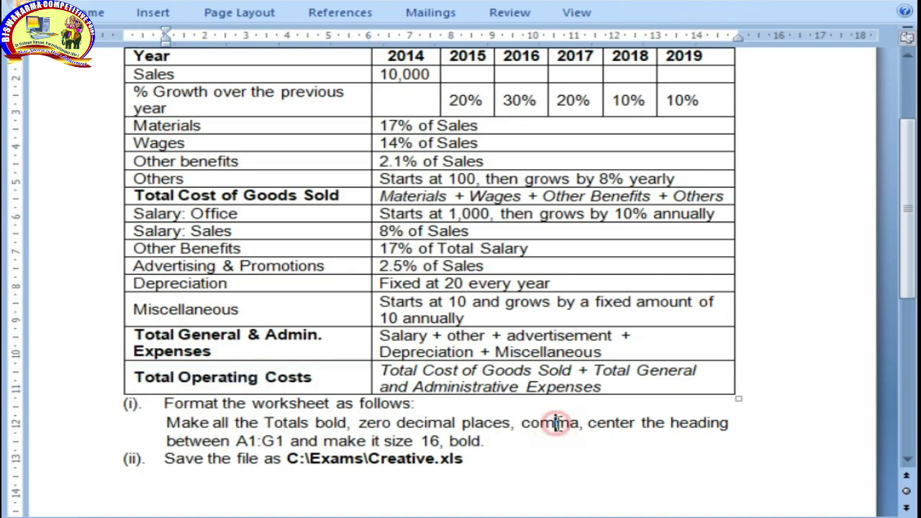
left_click(556, 423)
scroll(666, 424, "up", 4)
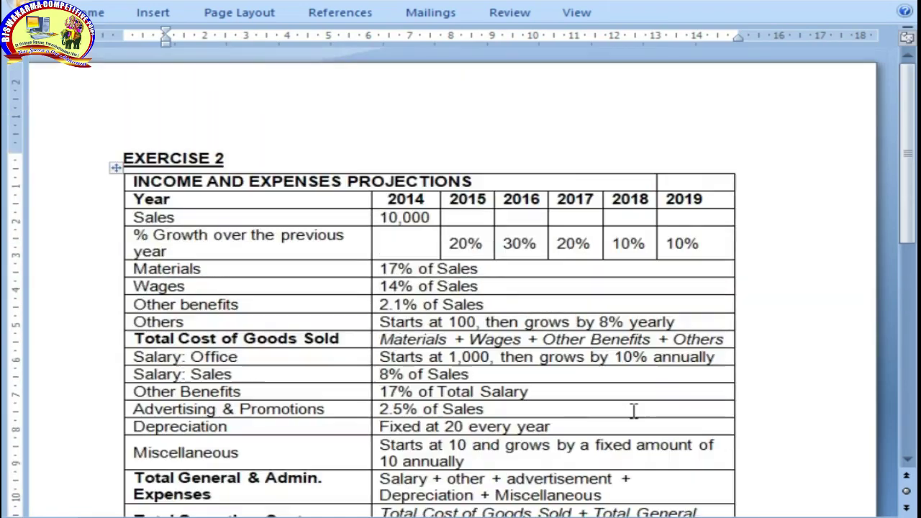
left_click_drag(137, 177, 687, 188)
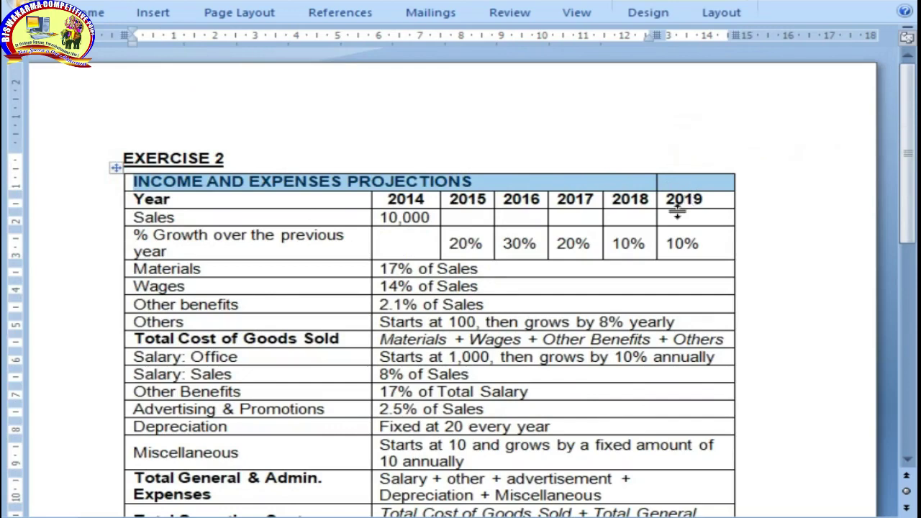
scroll(659, 235, "down", 6)
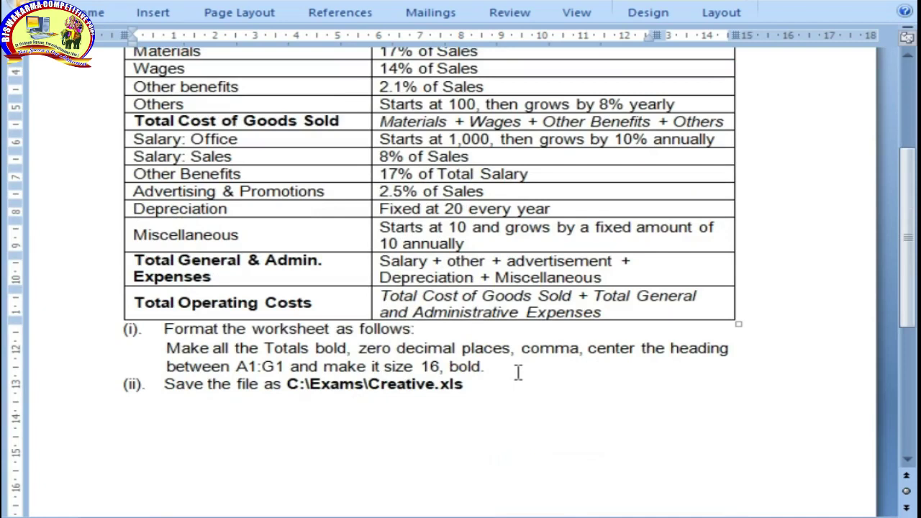
left_click_drag(369, 387, 435, 388)
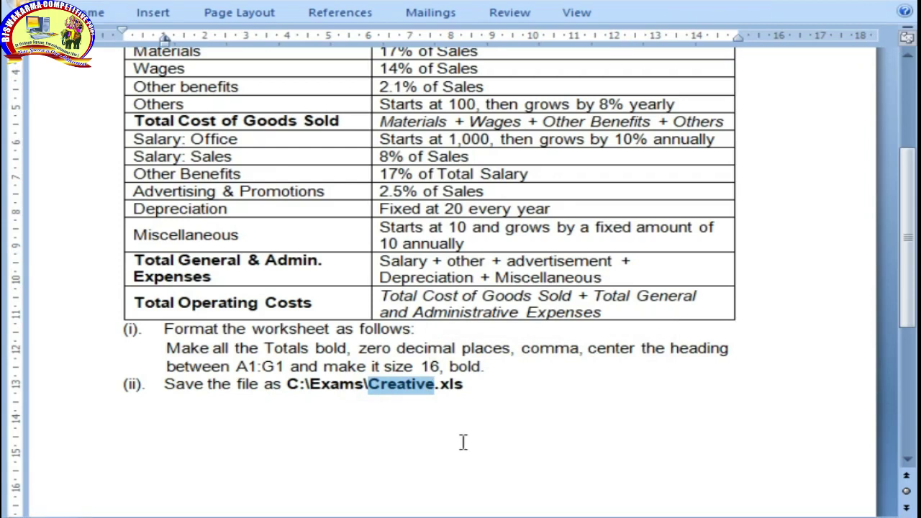
Switch to the Book2 workbook in Excel and open a blank worksheet for Exercise 2
left_click(587, 516)
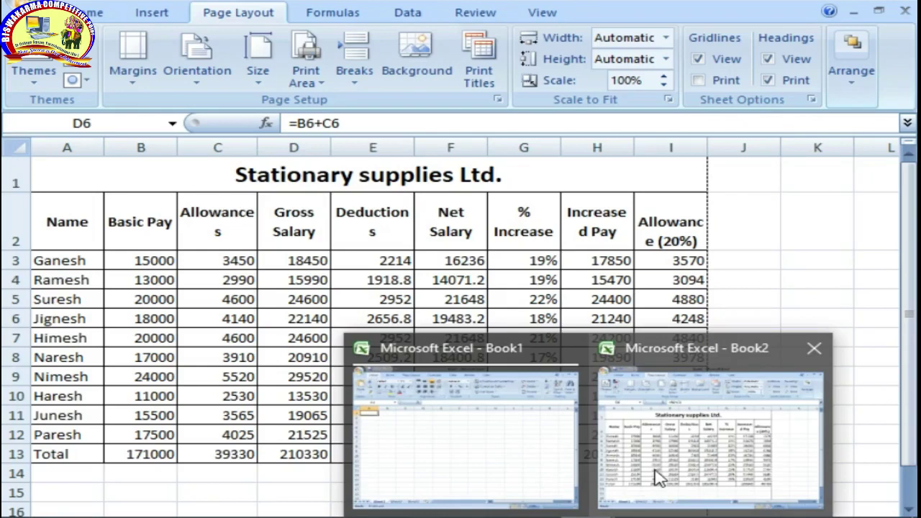
left_click(656, 478)
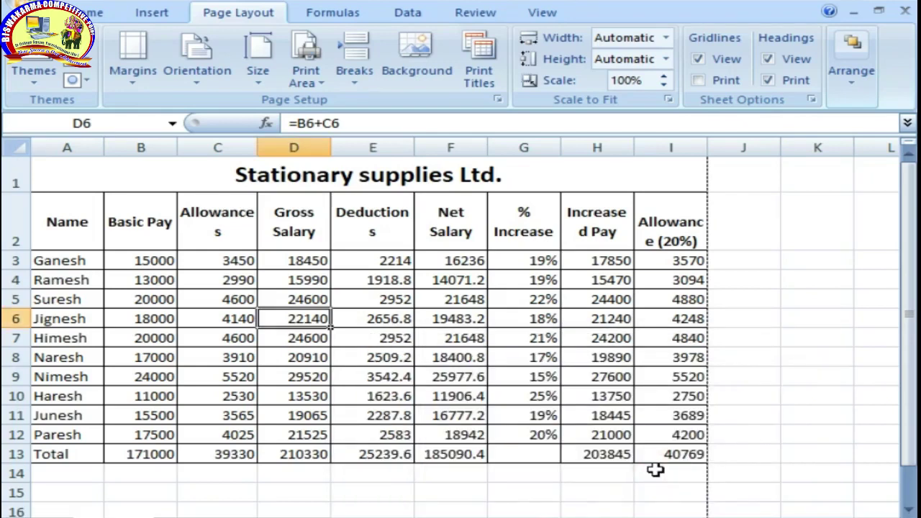
key("ctrl+n")
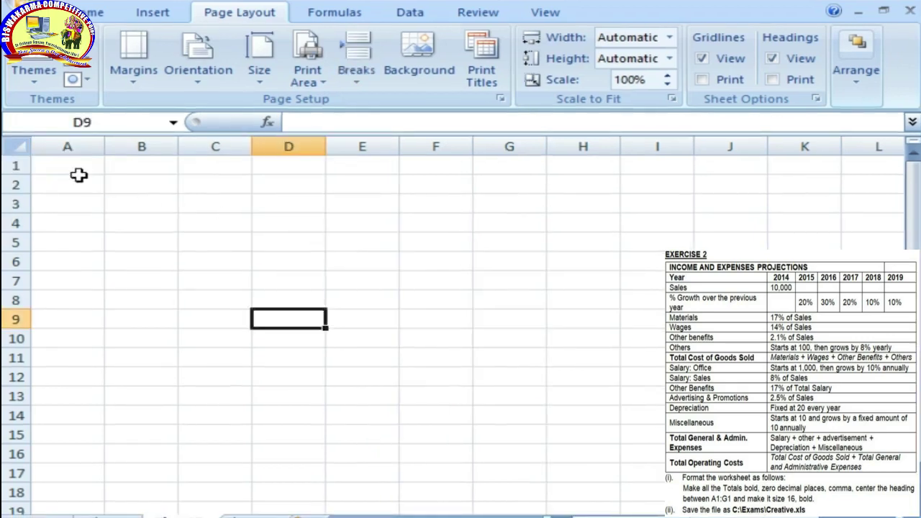
Enter the title INCOME AND EXPENSES PROJECTIONS in cell A1
left_click(76, 167)
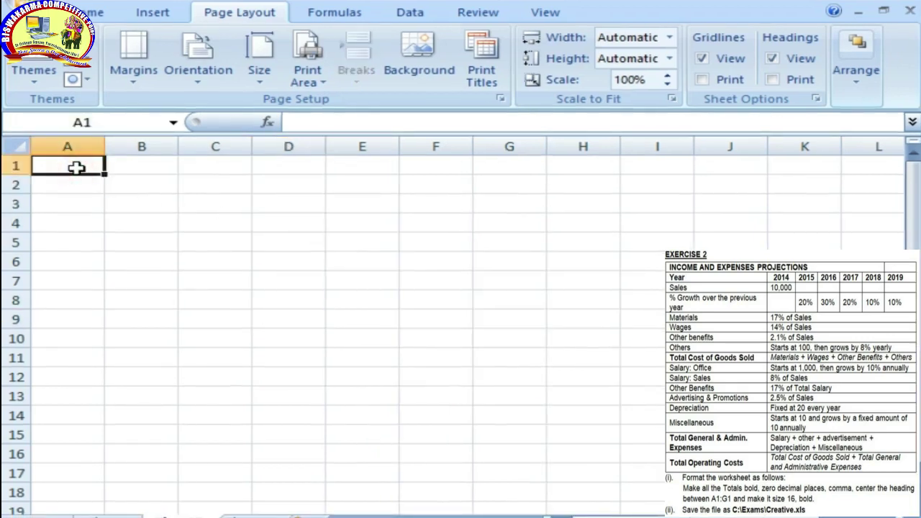
type("INCOME AND EXPESNS")
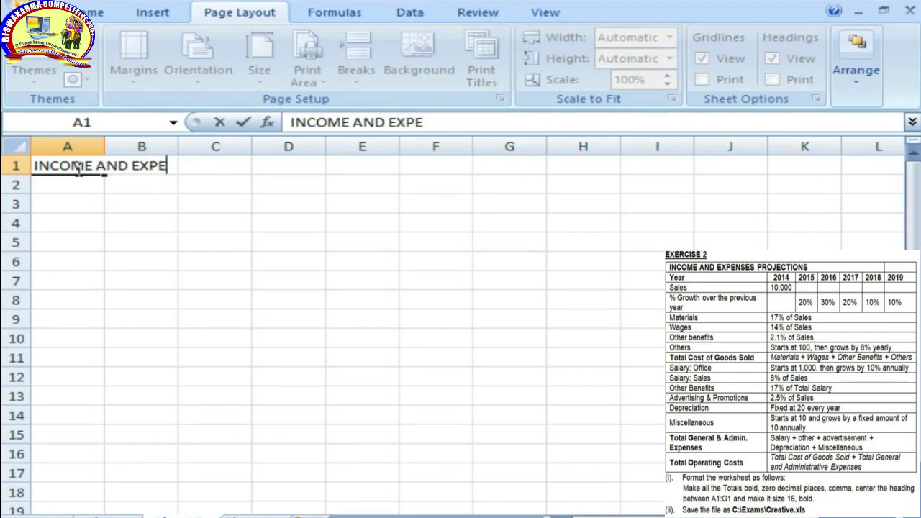
key("BackSpace")
key("BackSpace")
key("BackSpace")
type("NSES PRO")
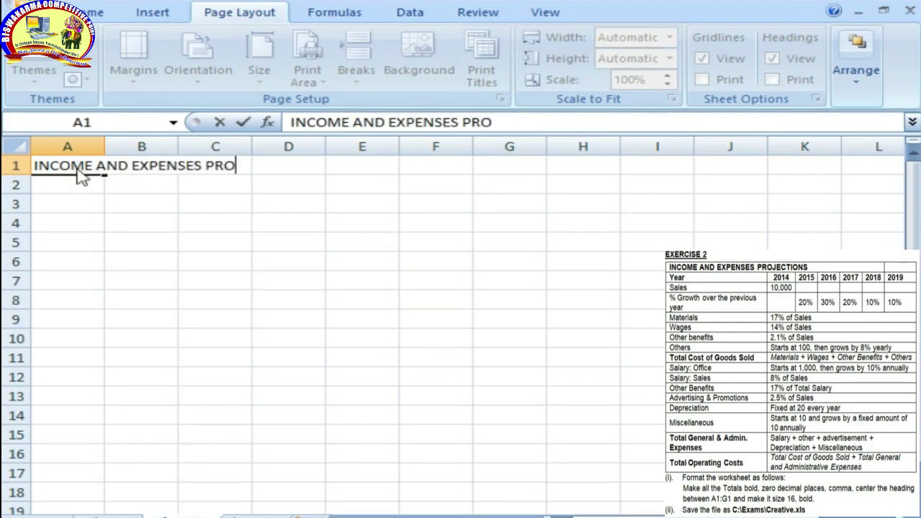
type("JECTIONS")
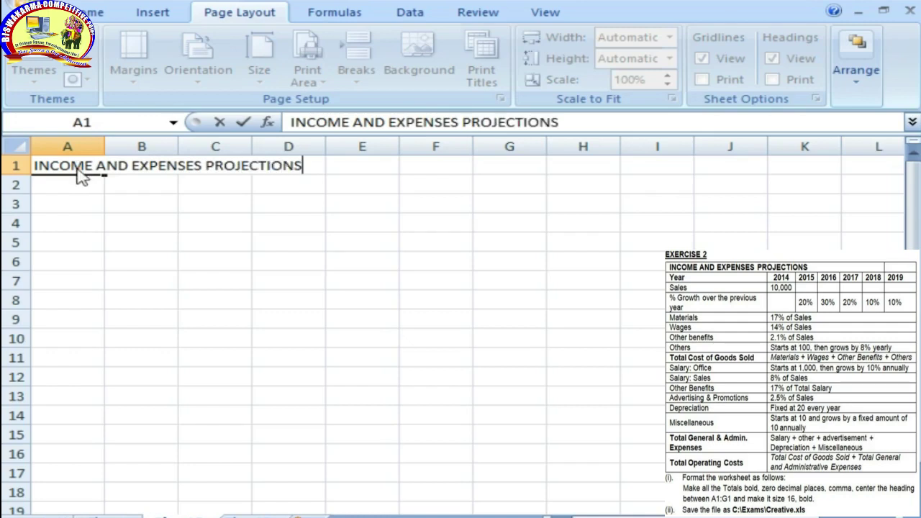
key("Return")
Enter the row labels Year, Sales and % Growth over the Previous year in cells A2:A4
type("Year")
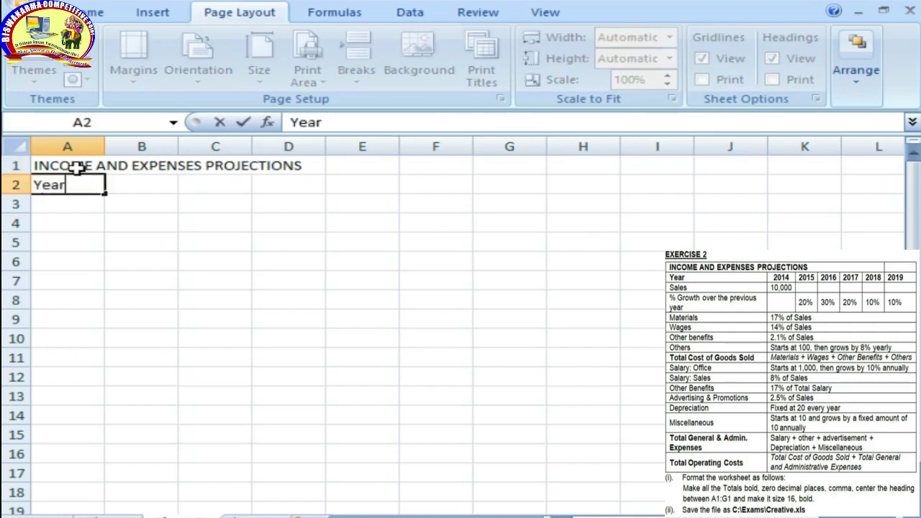
key("Return")
type("Sales")
key("Return")
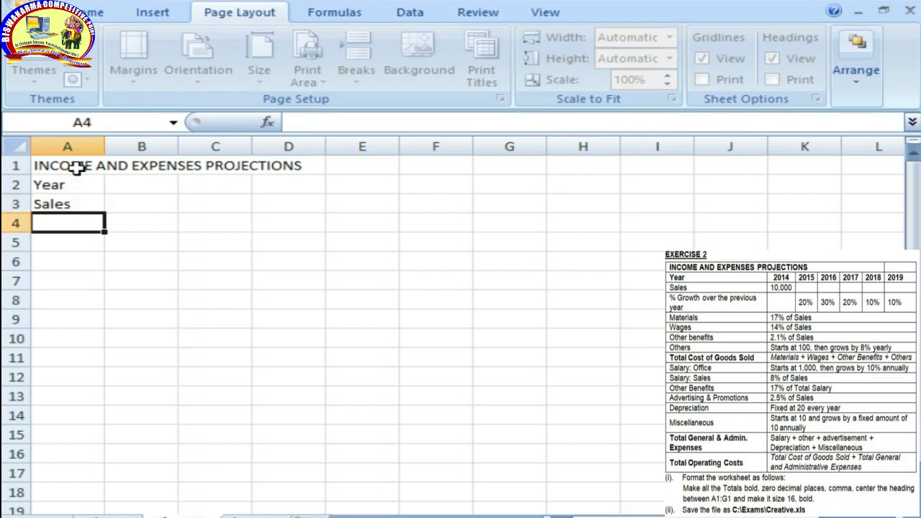
type("S")
key("BackSpace")
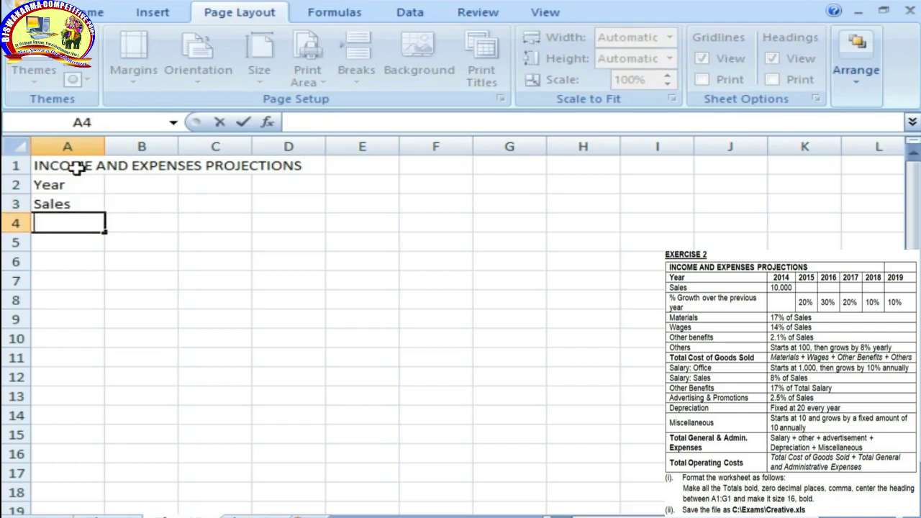
type("%Gr")
key("BackSpace")
type("Growth ov")
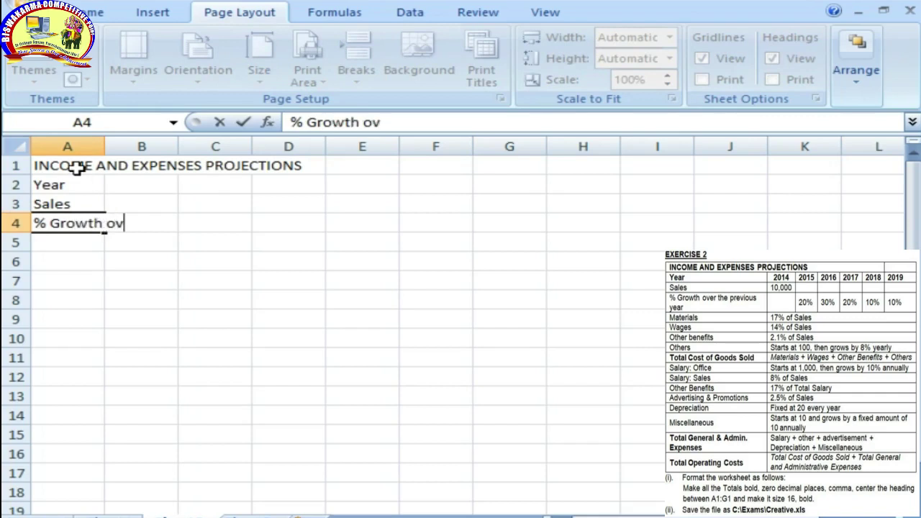
type("er the Prev")
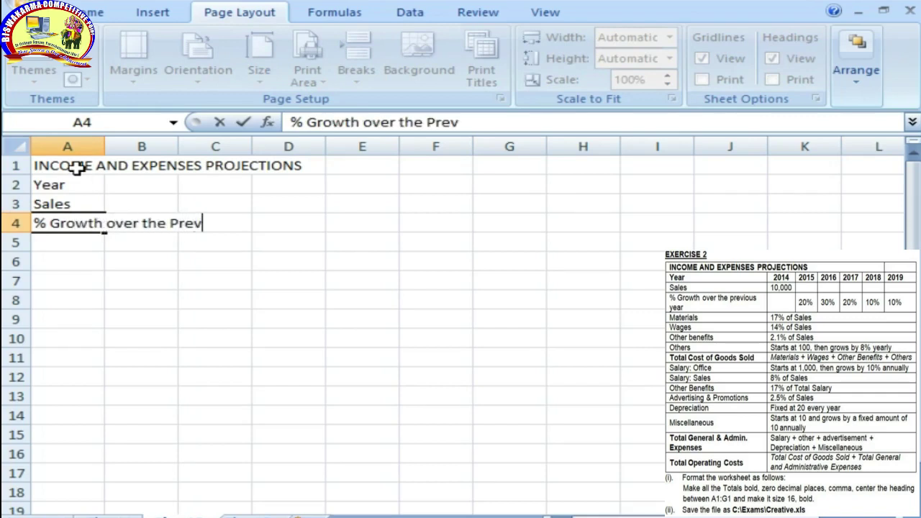
type("ious year")
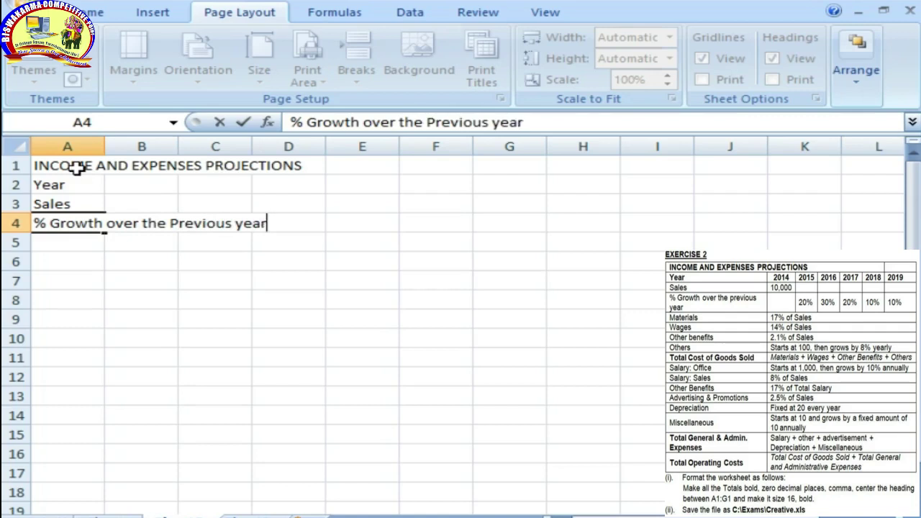
key("Return")
Enter the row labels Materials, Wages, Other Benefits and Other in cells A5:A8
type("Ma")
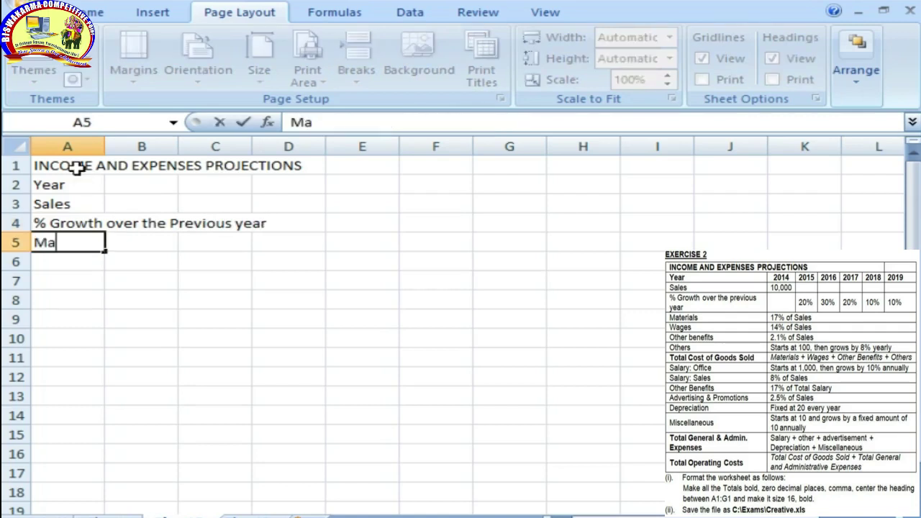
type("terials")
key("Return")
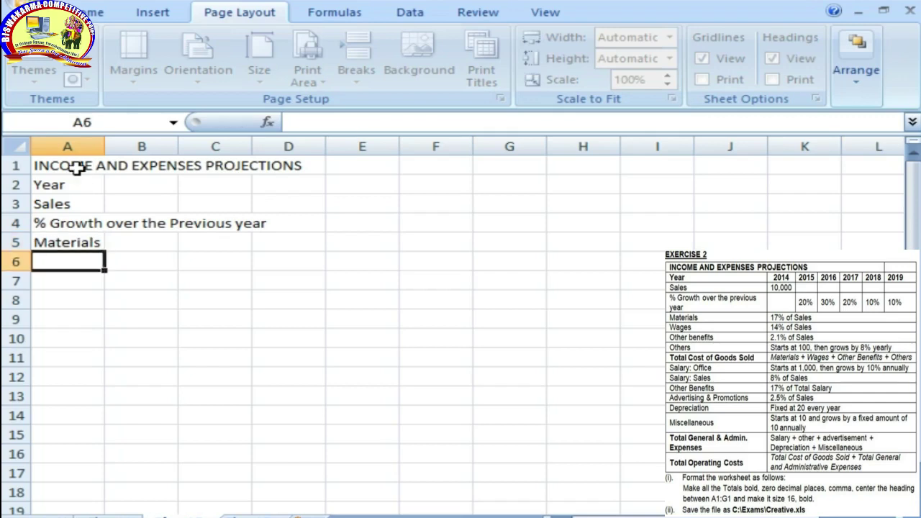
type("Wages")
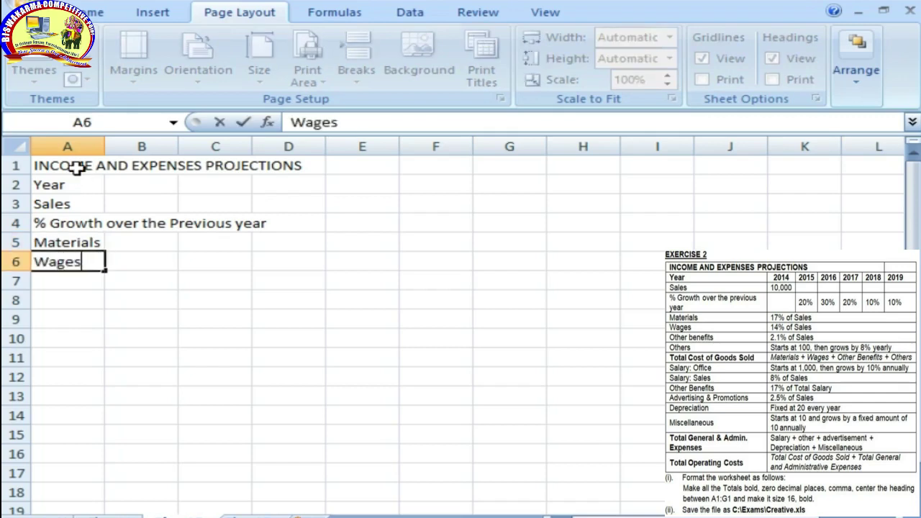
key("Return")
type("Other Ben")
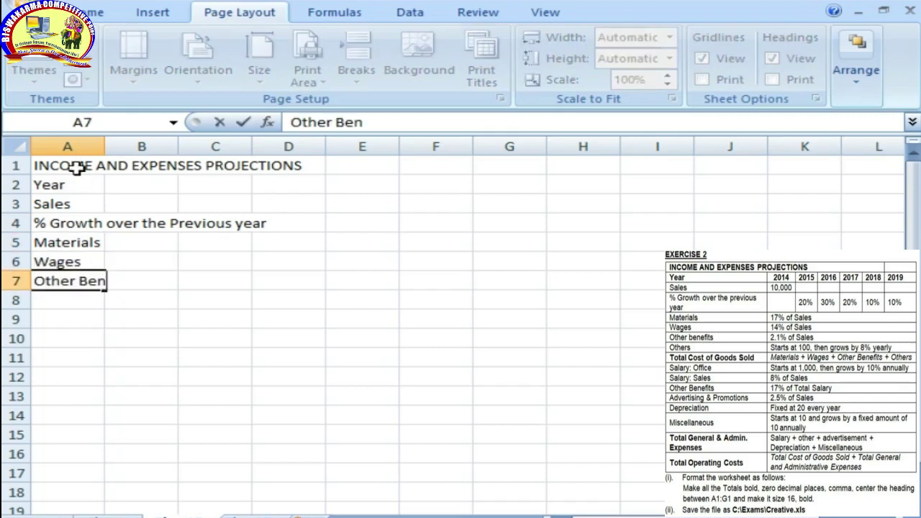
type("efits")
key("Return")
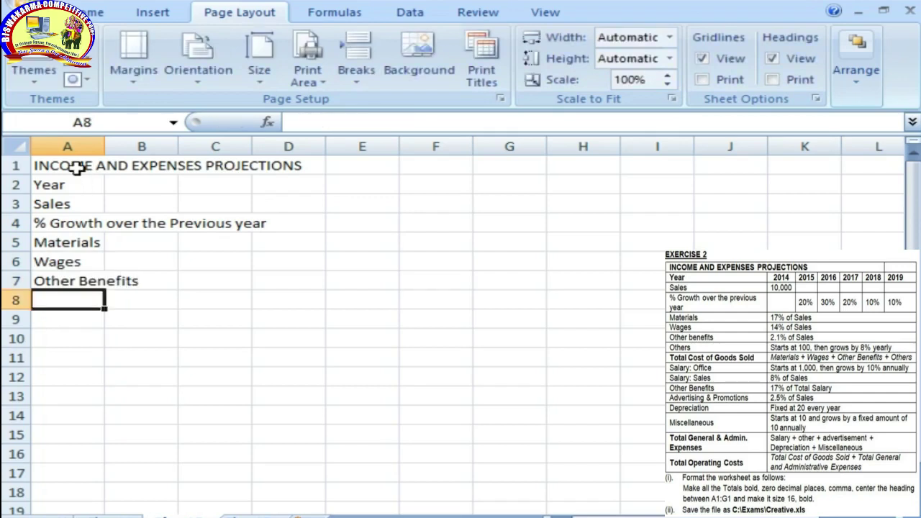
type("Other")
key("Delete")
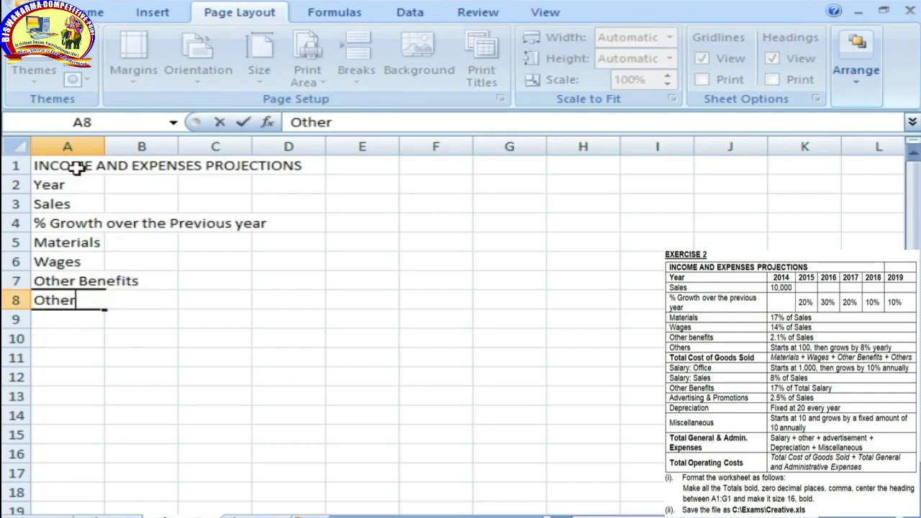
key("Return")
Enter the row label Total Cost of Goods Sold in cell A9
type("Totyo")
key("BackSpace")
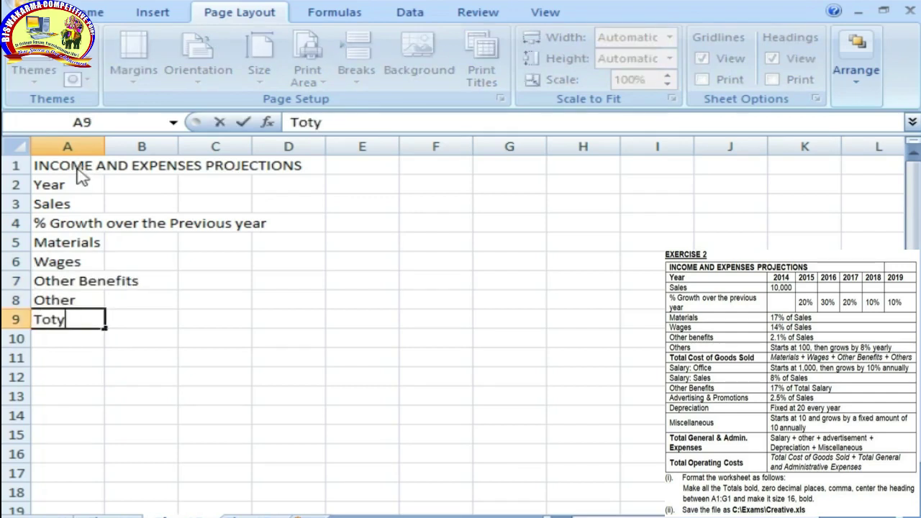
key("BackSpace")
type("al Cost of ")
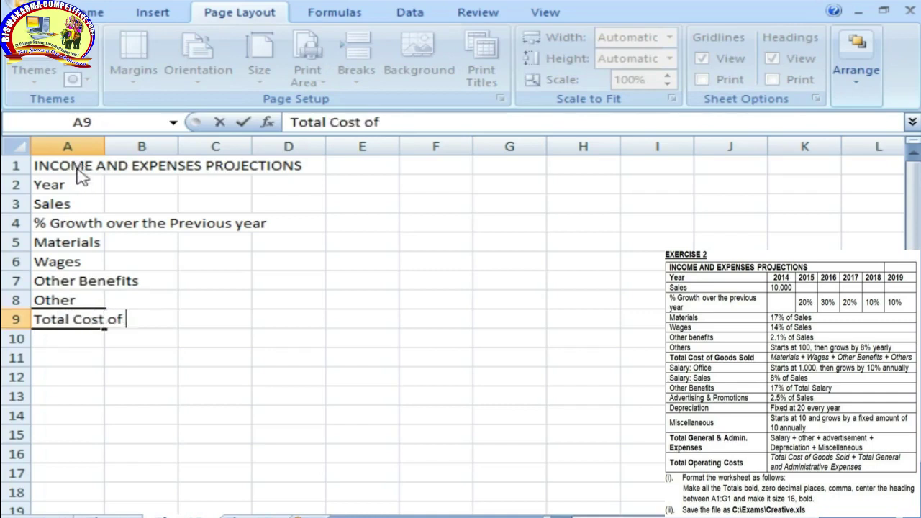
type("Goods Sold")
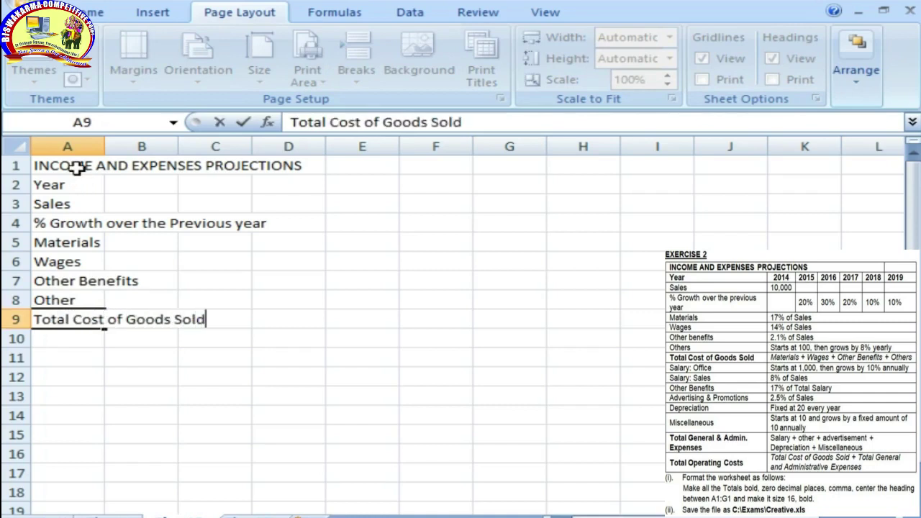
key("Return")
Enter the row labels Salary : Office, Salary : Sales and Other Benefits in cells A10:A12
type("Salary ")
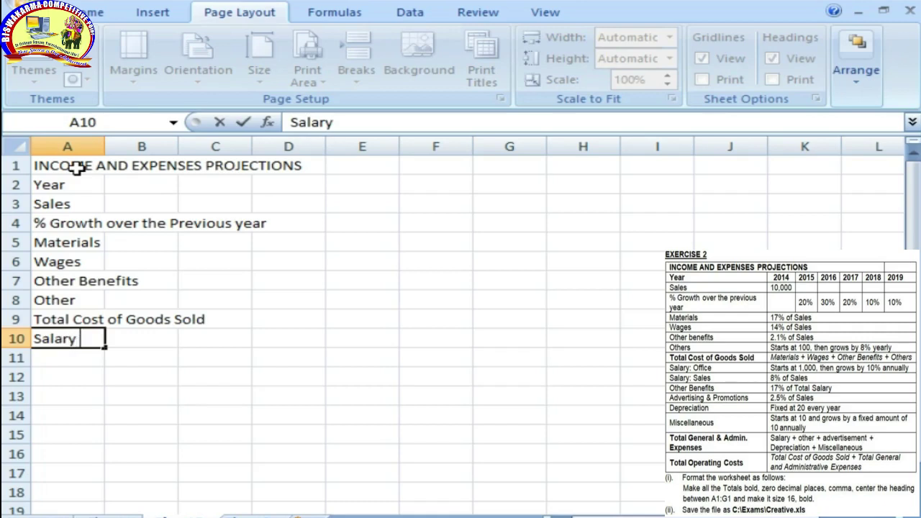
type(": Office")
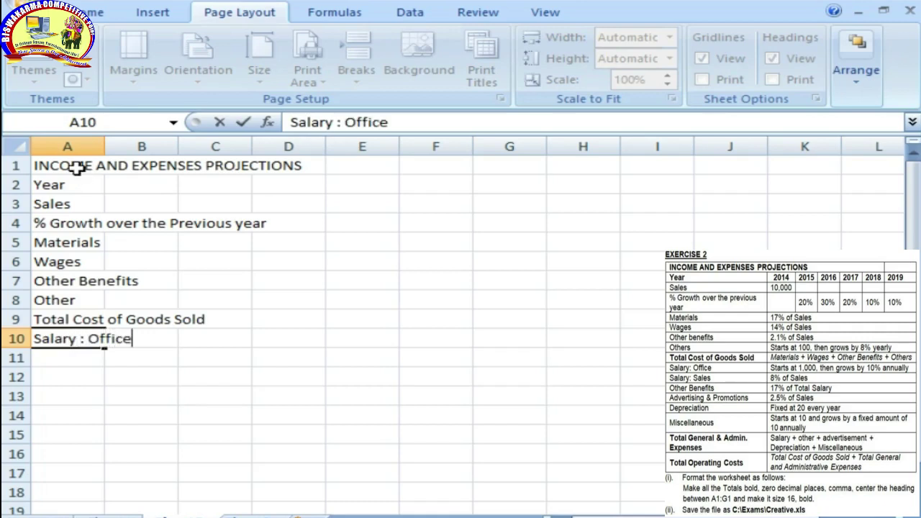
key("Return")
type("Salary")
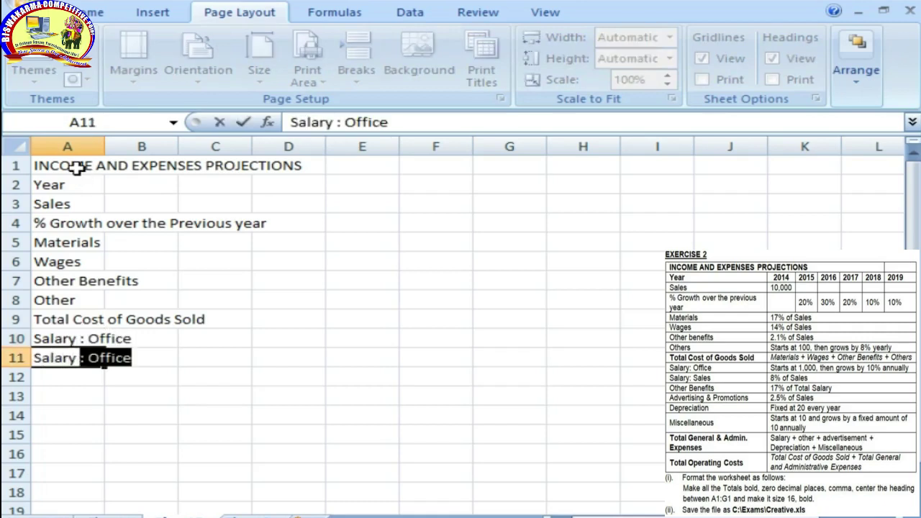
type(" : Sales")
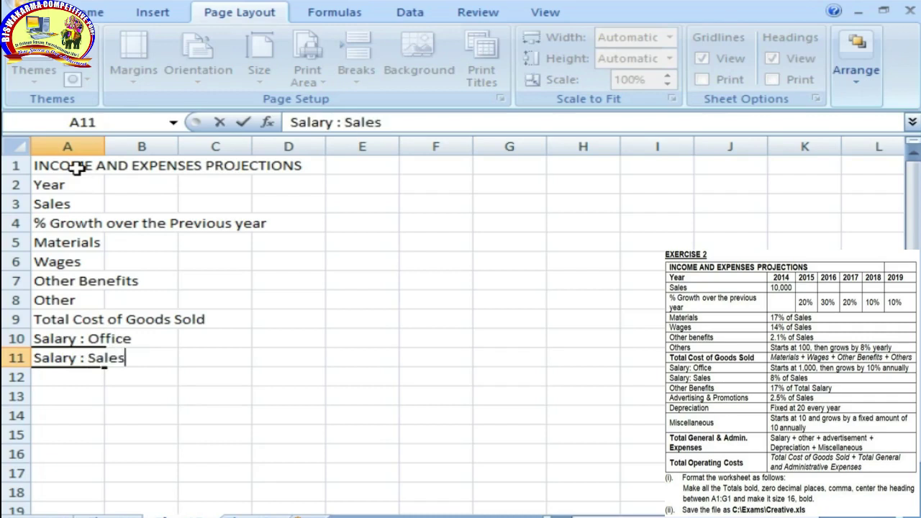
key("Return")
type("Other Benefits")
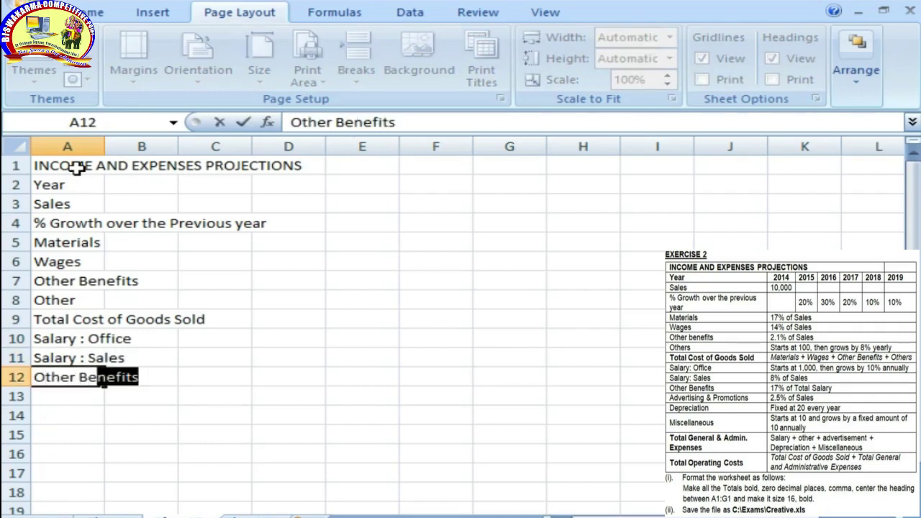
key("Return")
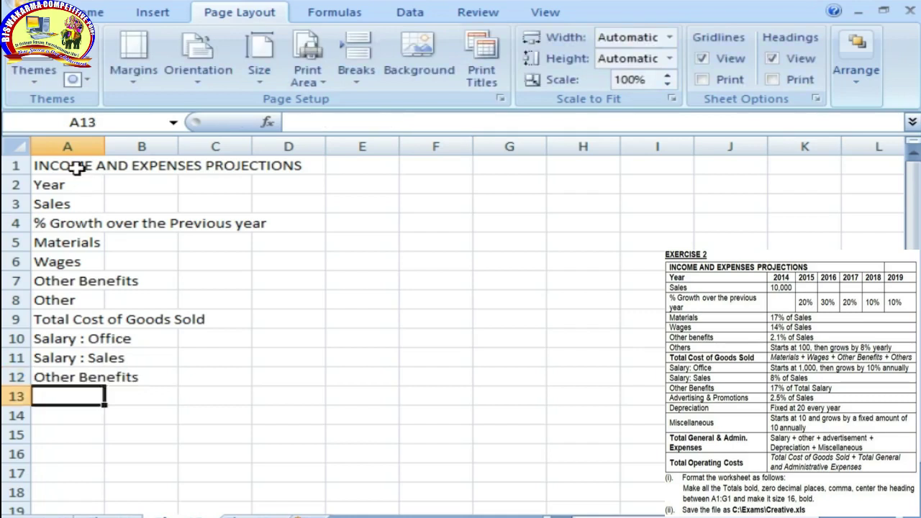
Enter the row label Advertising and Promotions in cell A13
type("Advertising")
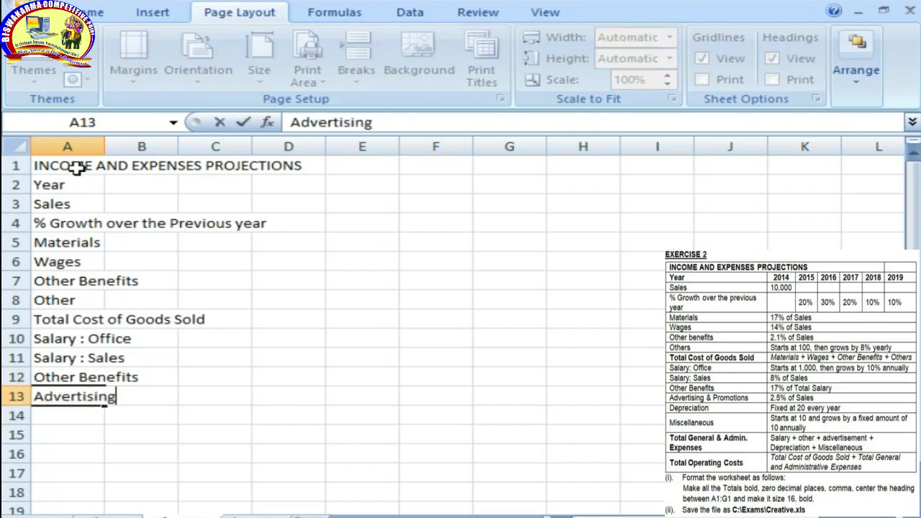
type(" and and Promotion")
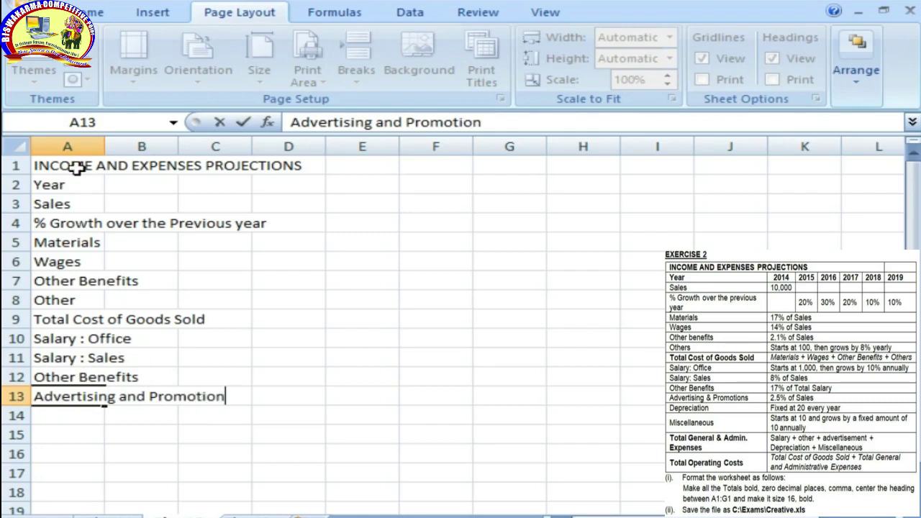
type("s")
key("Return")
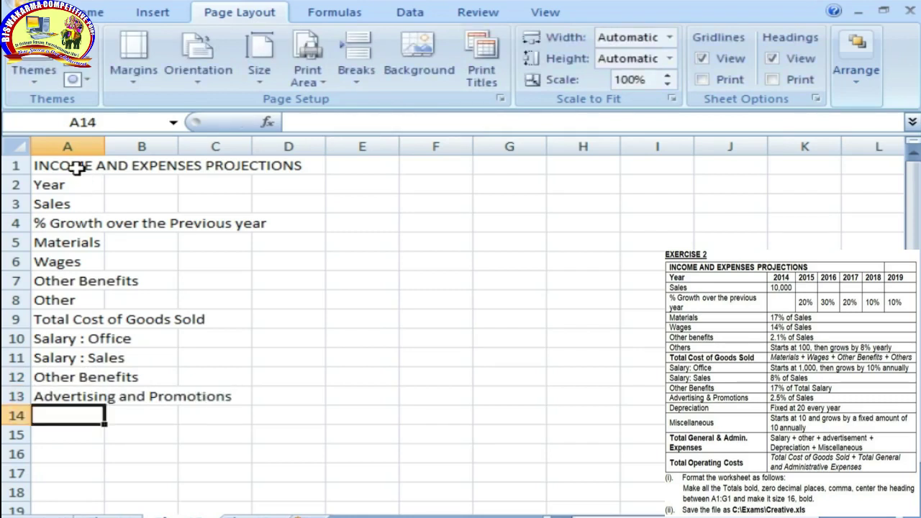
Enter the row labels Depreciation and Miscellaneous in cells A14:A15
type("Deprecia")
key("BackSpace")
key("BackSpace")
type("t")
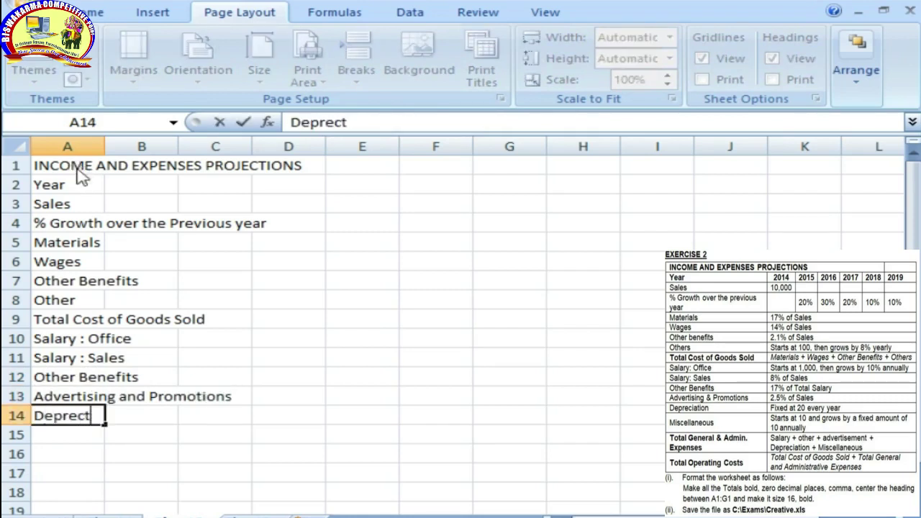
key("BackSpace")
type("iation")
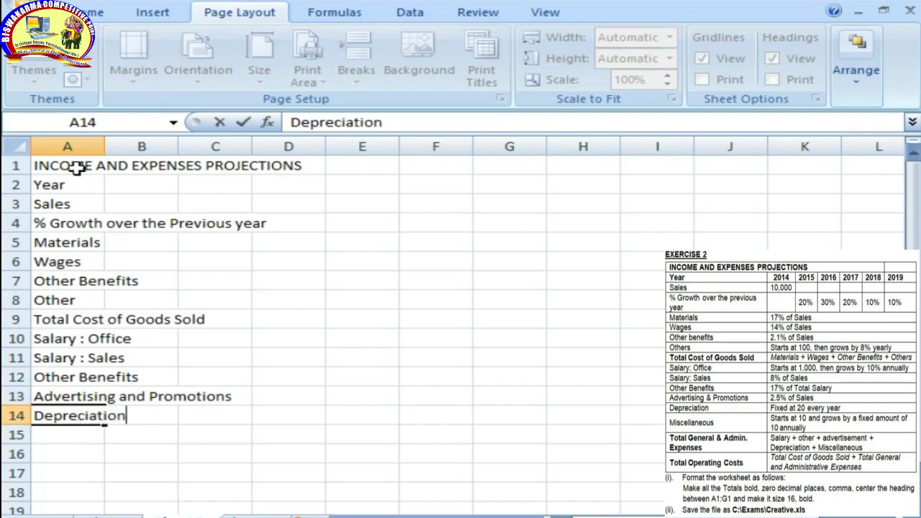
key("Return")
type("Misce")
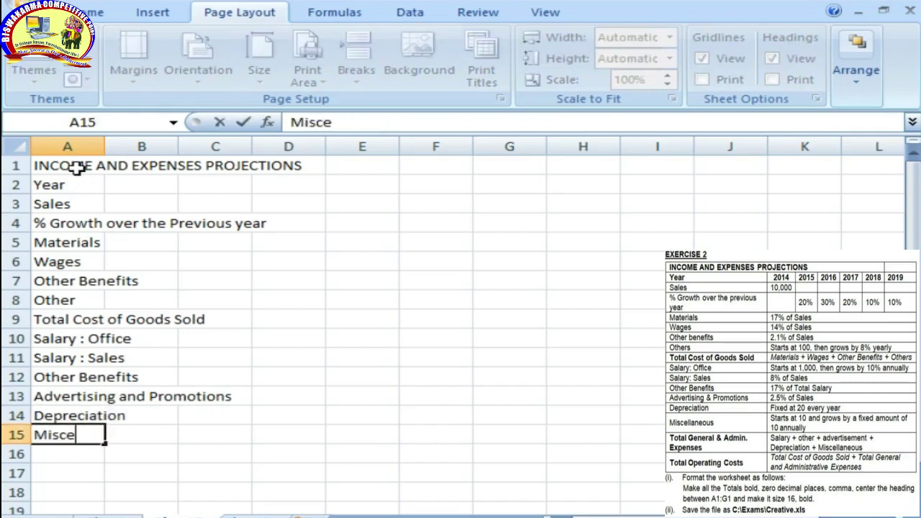
type("llaneous")
key("Return")
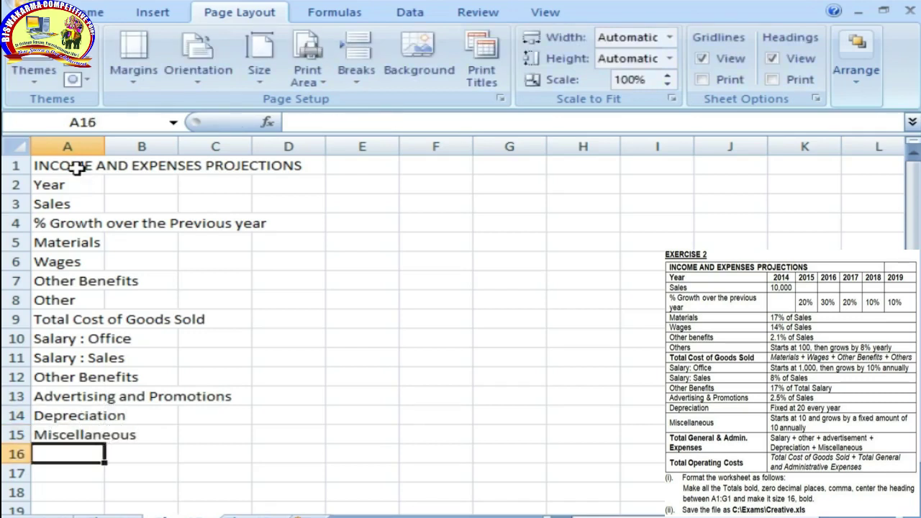
Enter the row label Total General and Admin . Expenses in cell A16
type("Total ")
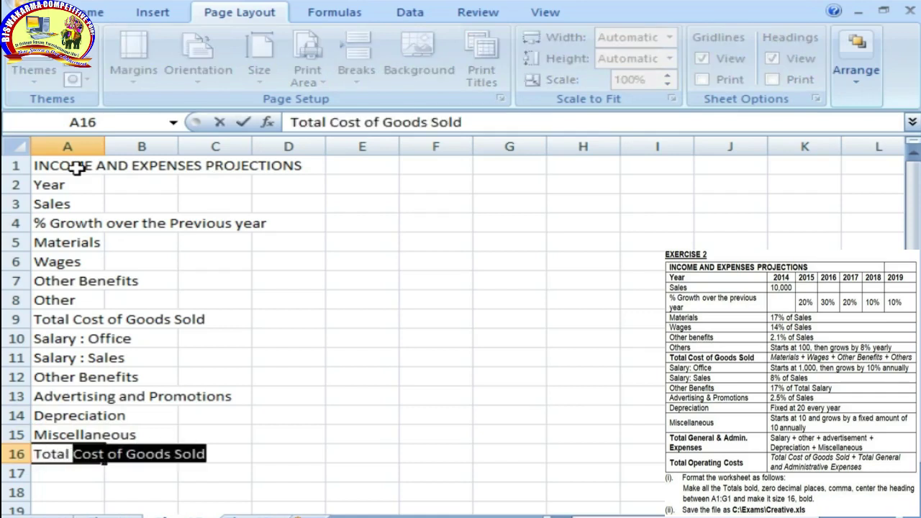
type("General ")
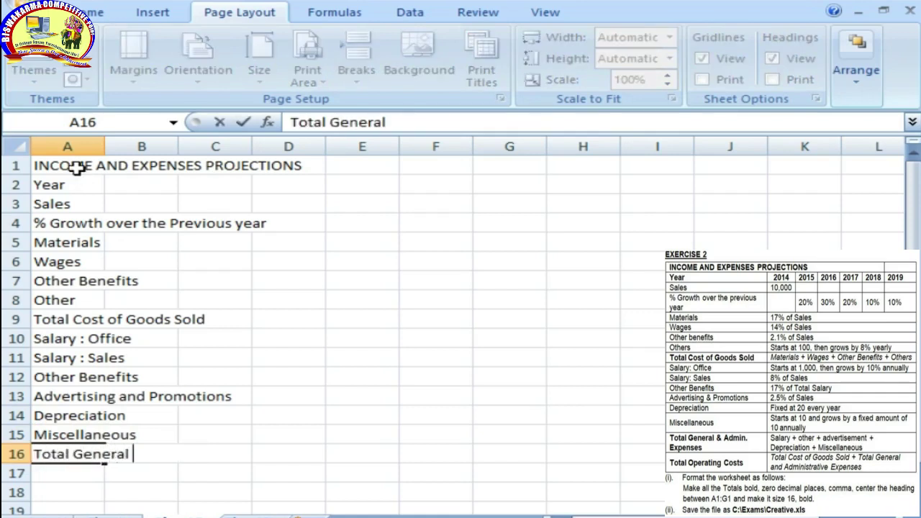
type("and Admi")
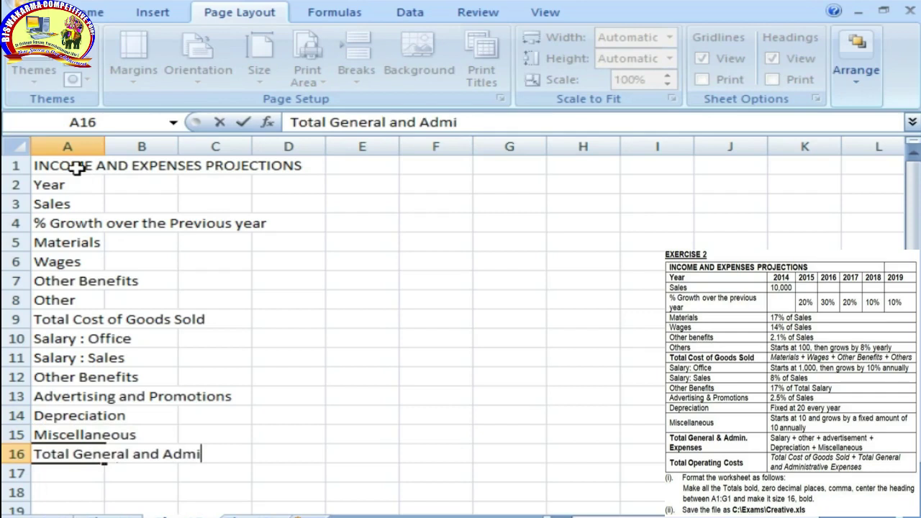
type("n . Expenses")
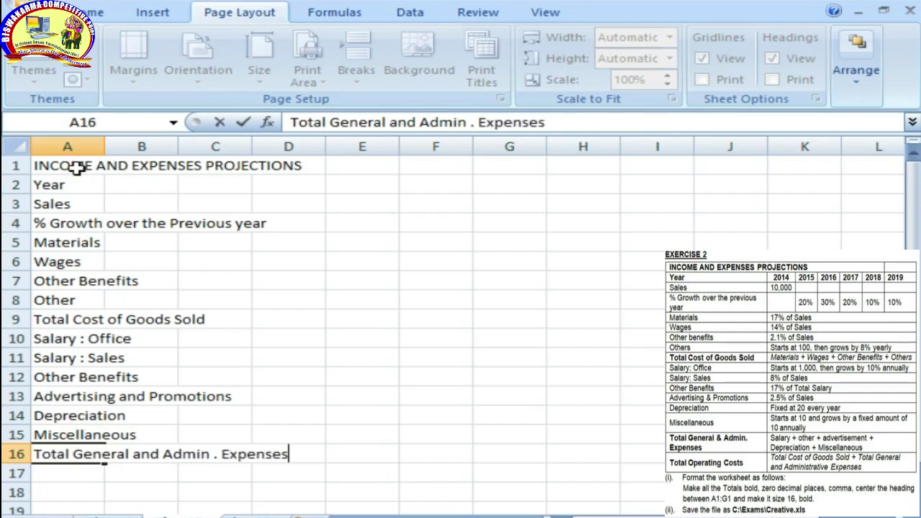
key("Return")
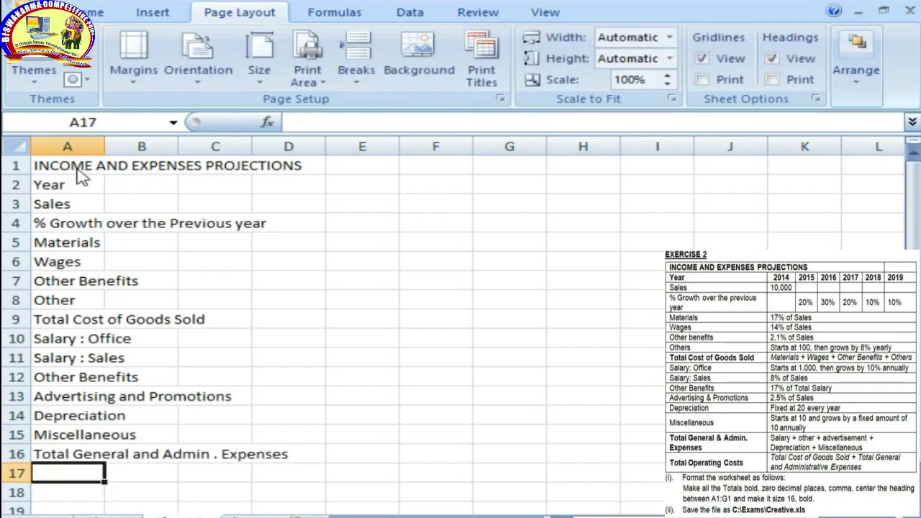
Enter the row label Total Operting Cost in cell A17 and autofit column A to its contents
type("Total Oper")
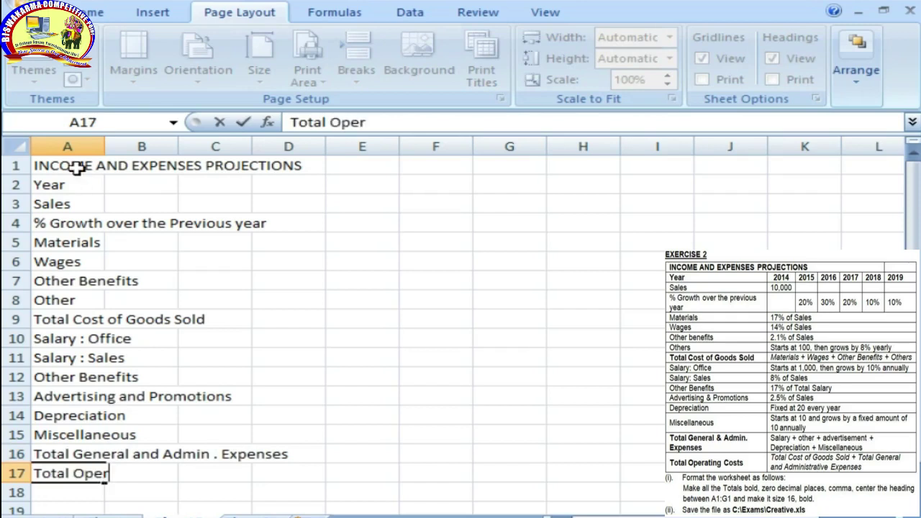
type("tiv")
type("ng Cost")
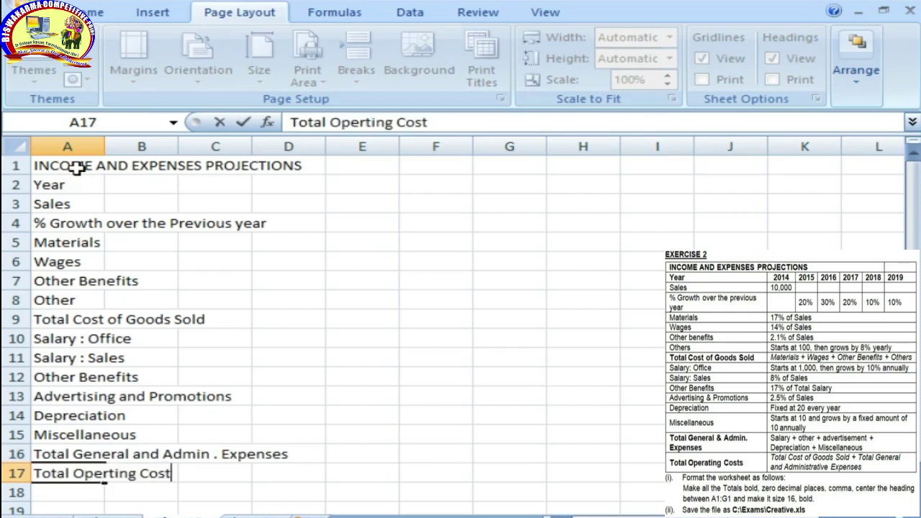
key("Return")
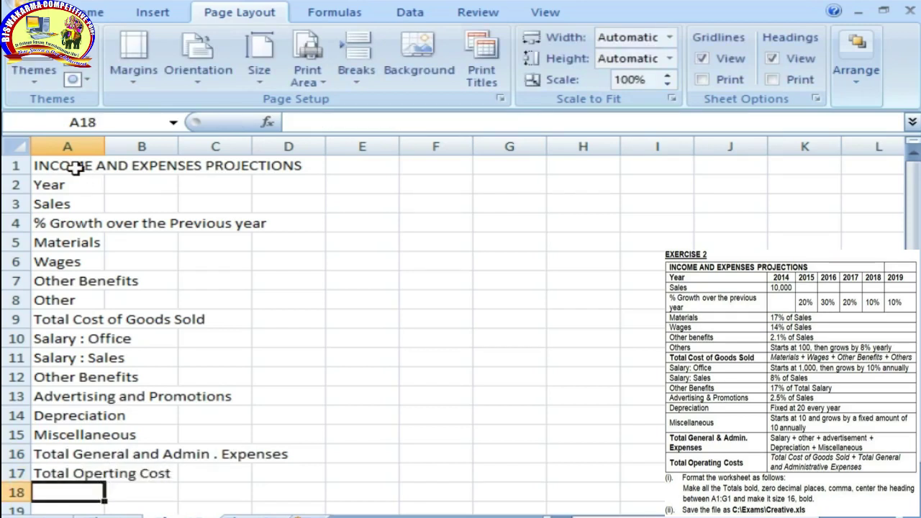
double_click(107, 146)
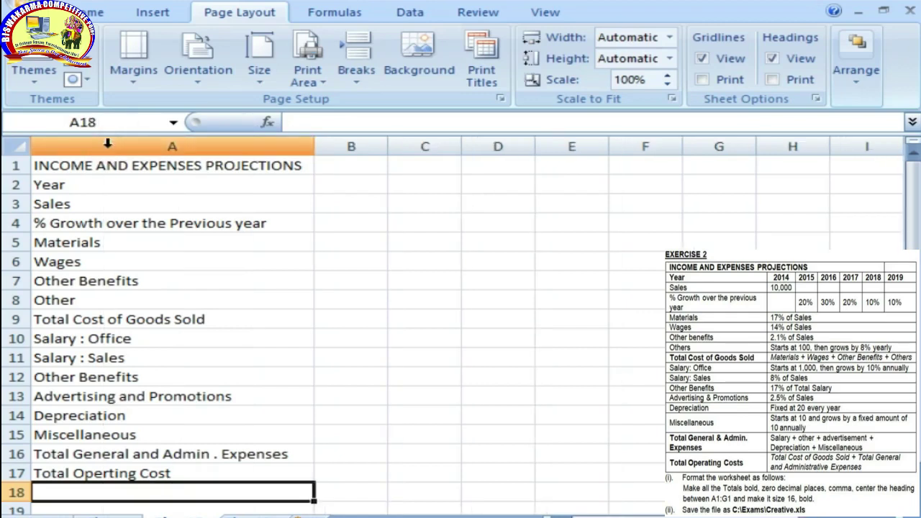
Enter the years 2014 through 2019 across cells B2:G2 in the Year row
left_click(351, 179)
type("2014")
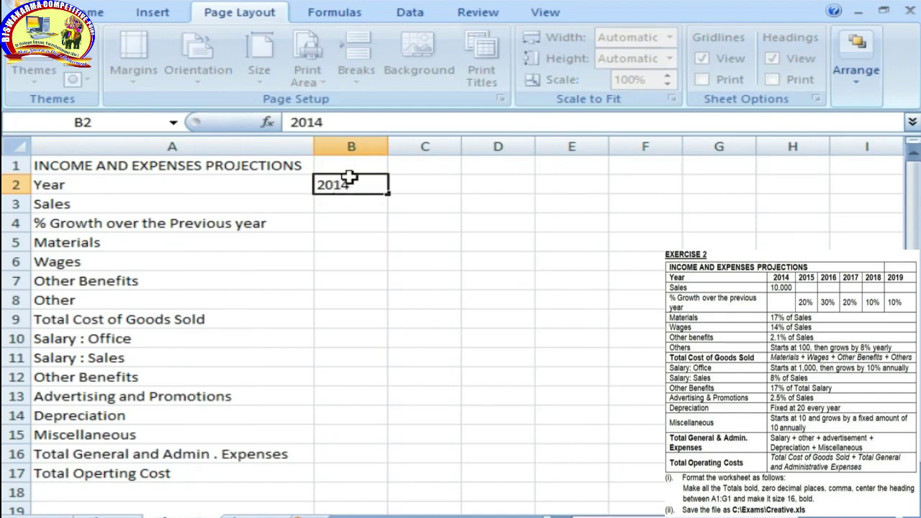
key("Tab")
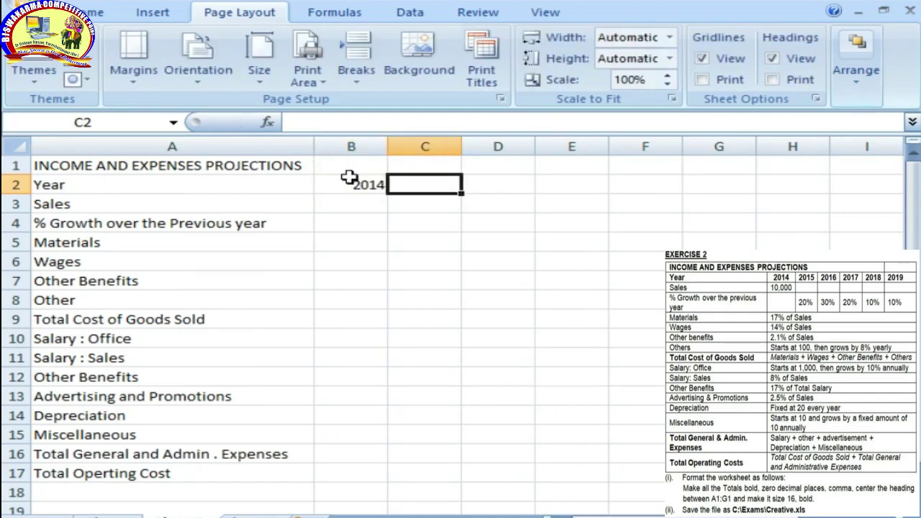
type("2015")
key("Tab")
type("201")
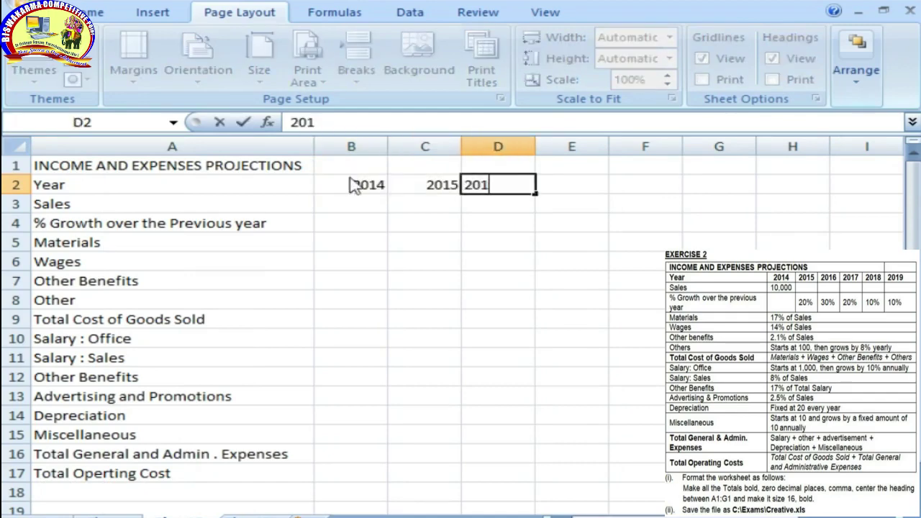
type("6")
key("Tab")
type("2017")
key("Tab")
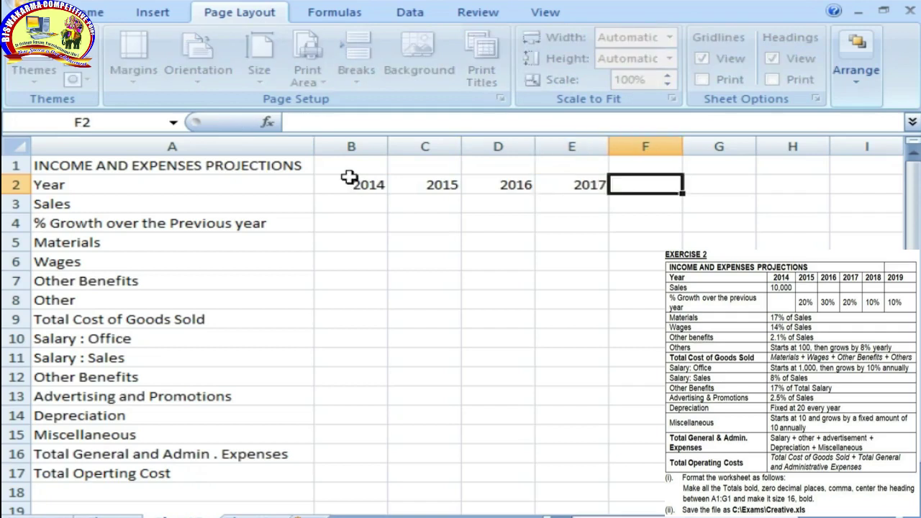
type("2018")
key("Tab")
type("20")
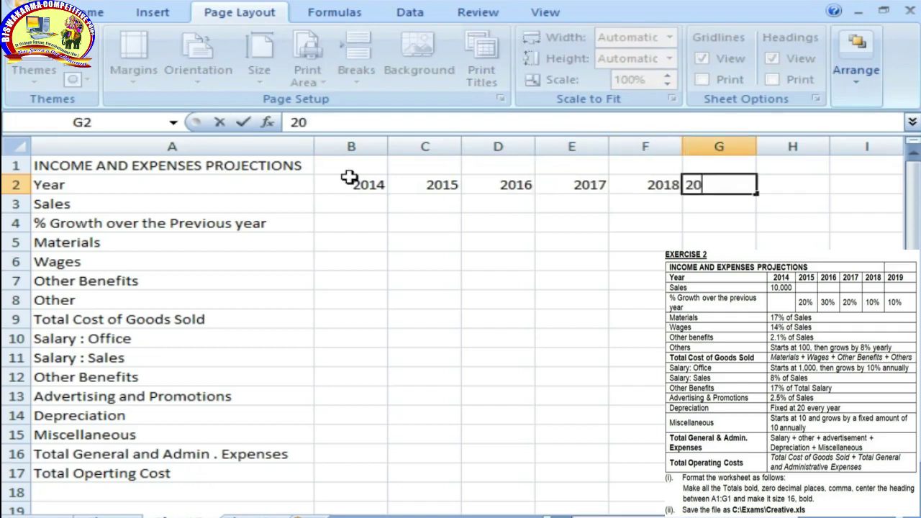
type("19")
left_click(651, 297)
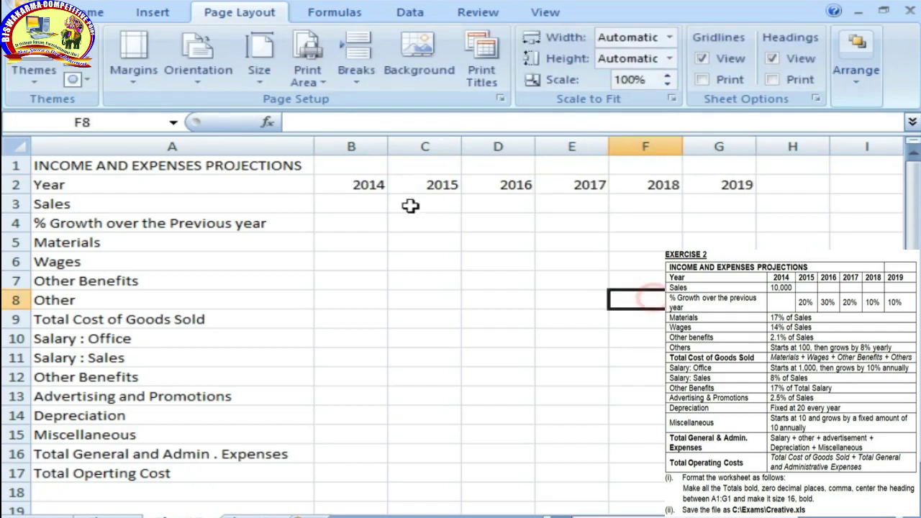
Narrow columns B through G to one equal width and make column A slightly narrower
left_click_drag(369, 142, 734, 159)
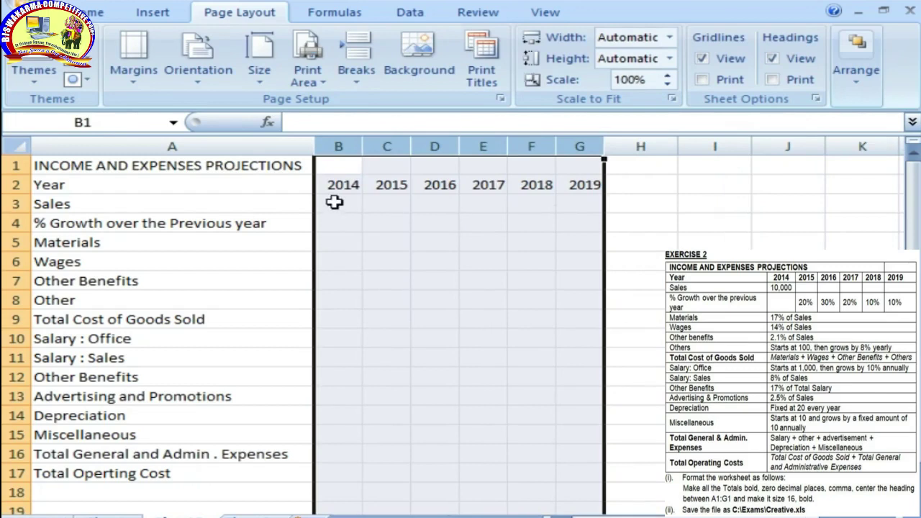
left_click_drag(362, 146, 375, 146)
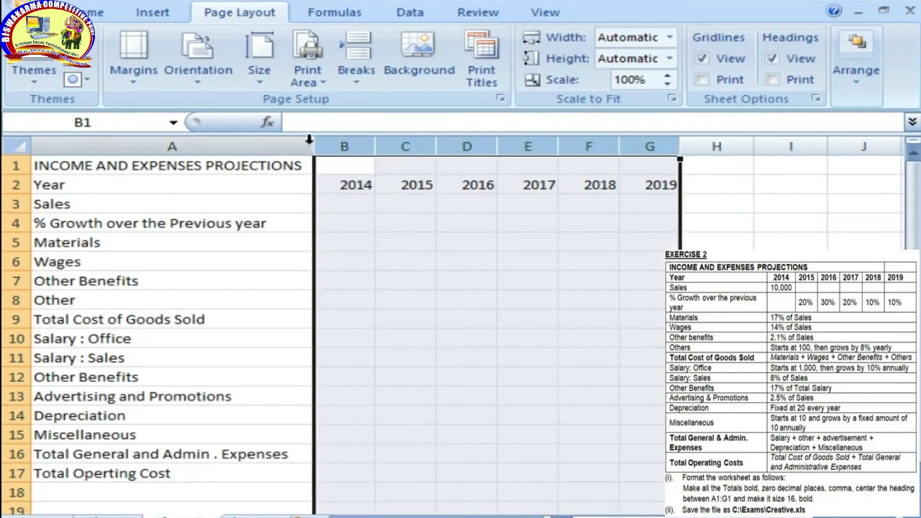
left_click_drag(319, 147, 298, 152)
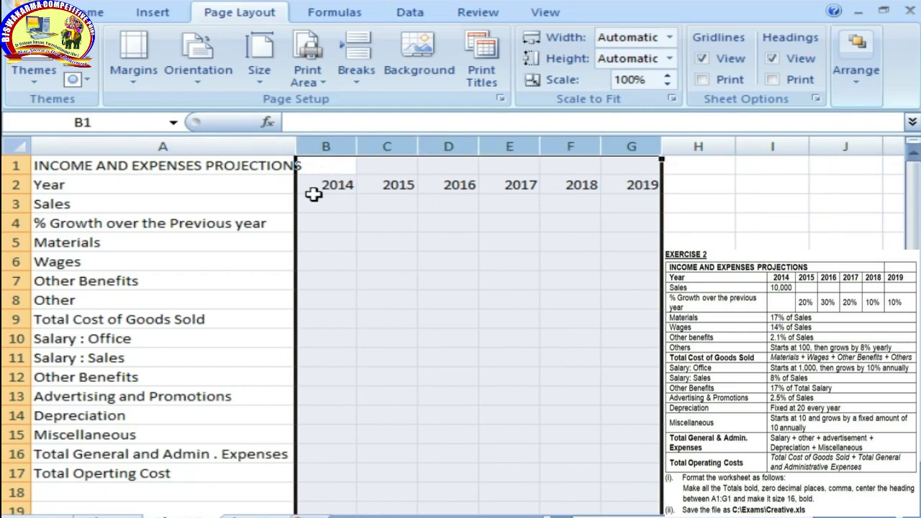
left_click(345, 210)
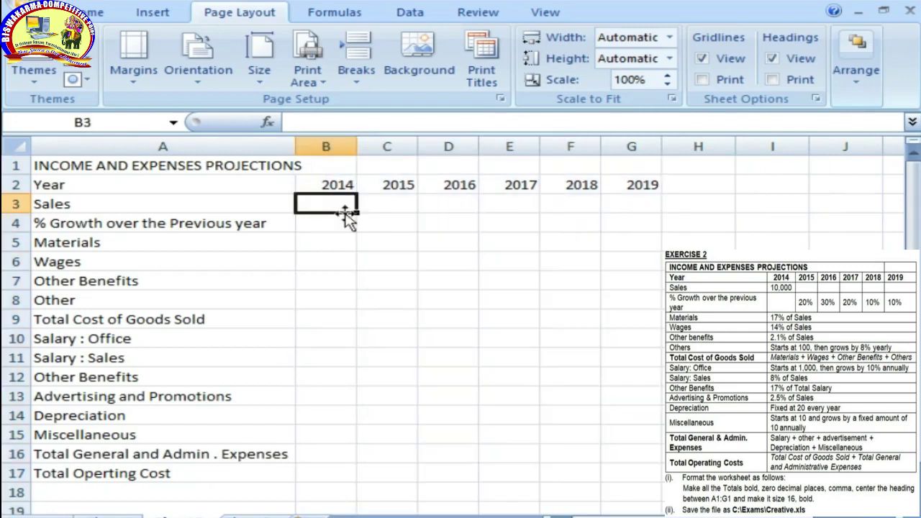
Enter 10000 as the 2014 sales in cell B3 and format the growth cells C4:G4 as percentages
type("10000")
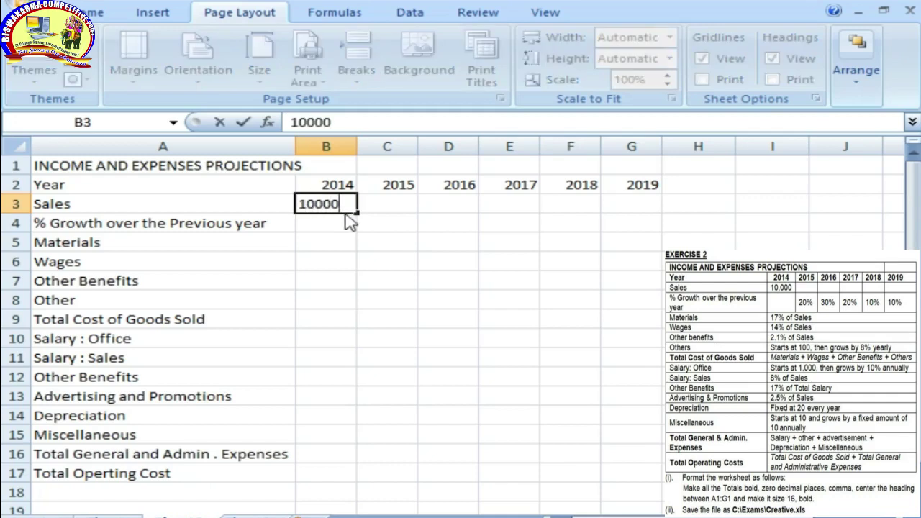
key("Tab")
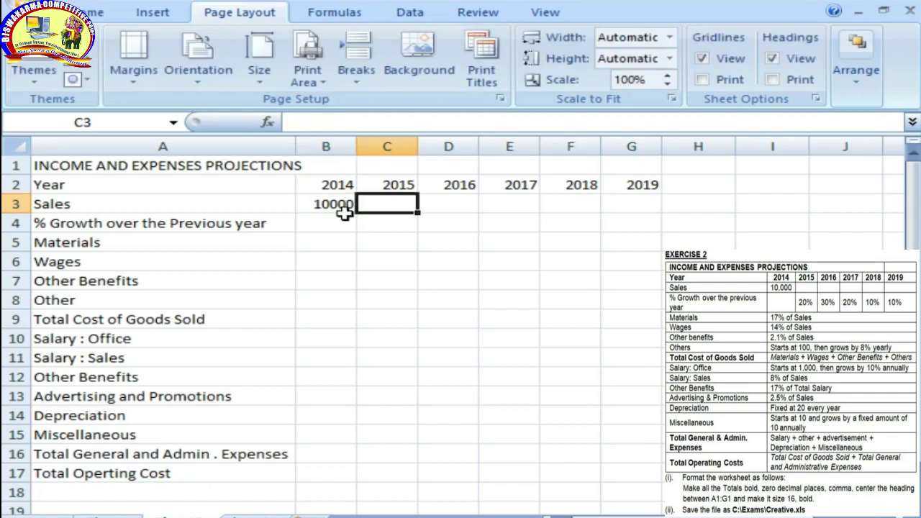
key("Down")
left_click(377, 222)
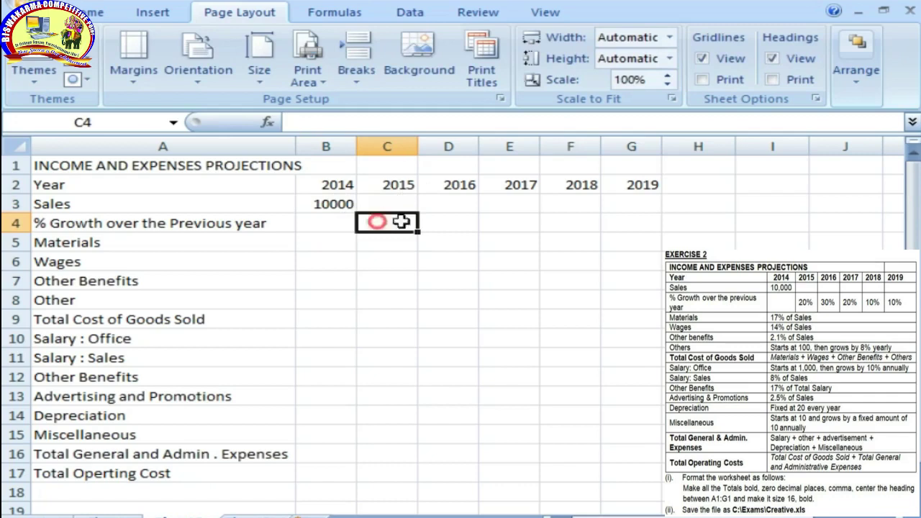
left_click_drag(400, 221, 647, 227)
scroll(252, 33, "up", 2)
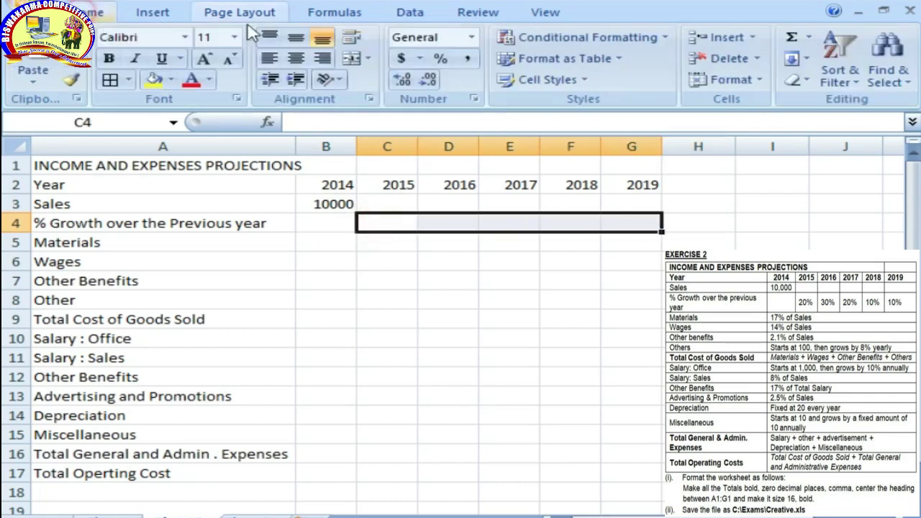
left_click(440, 58)
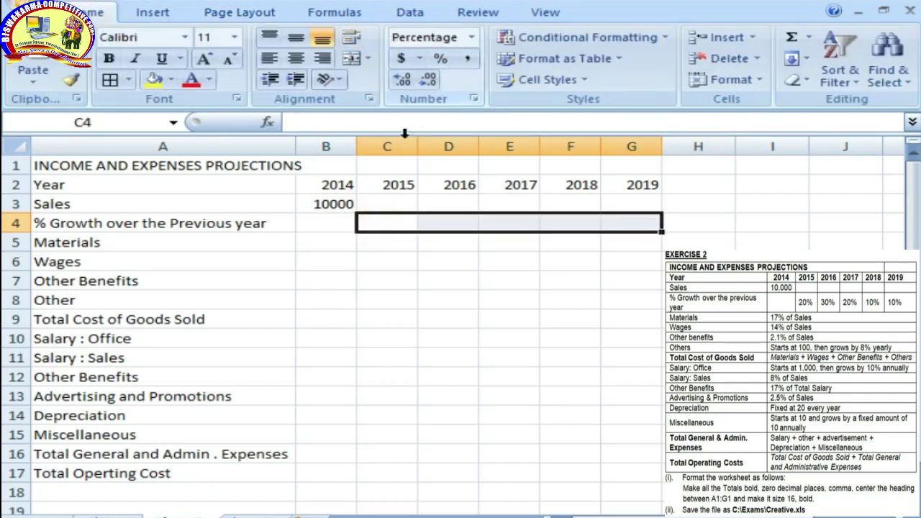
Enter the yearly growth rates 20%, 30%, 20%, 10% and 10% across cells C4:G4
left_click(382, 224)
type("20")
key("Tab")
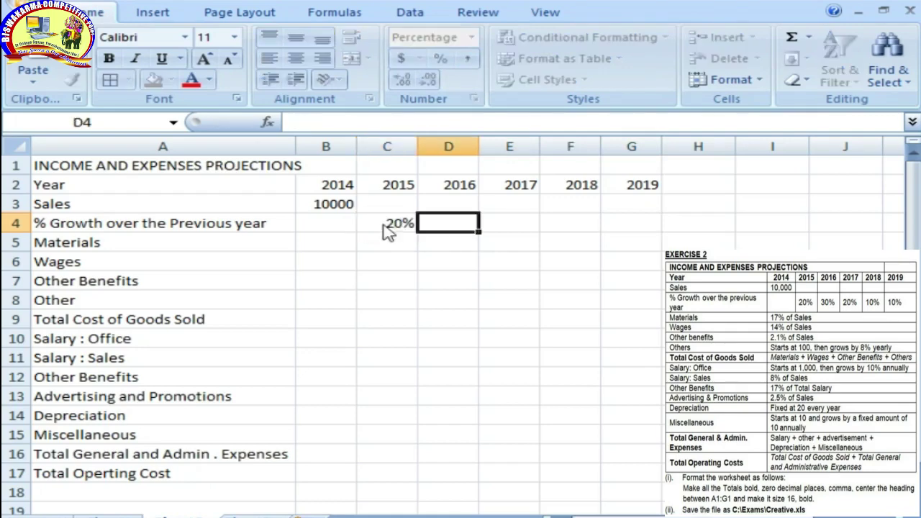
type("30")
key("Tab")
type("20")
key("Tab")
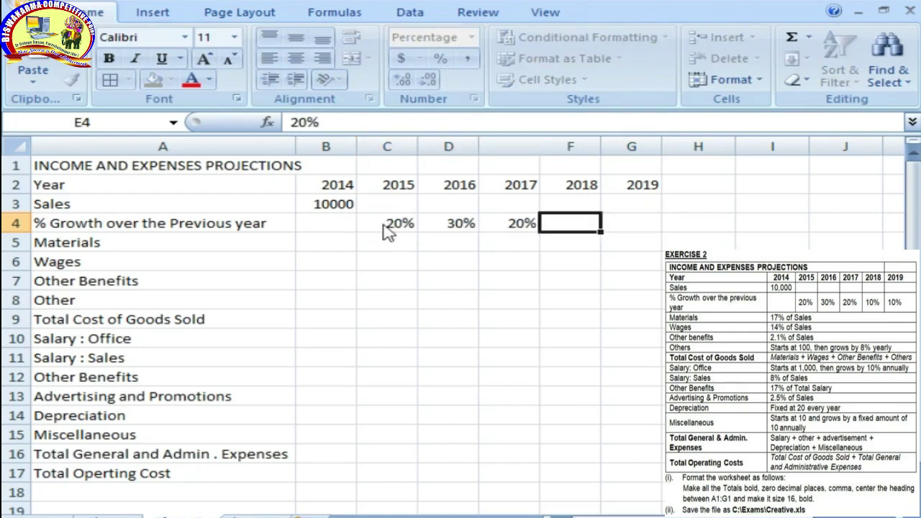
type("10")
key("Tab")
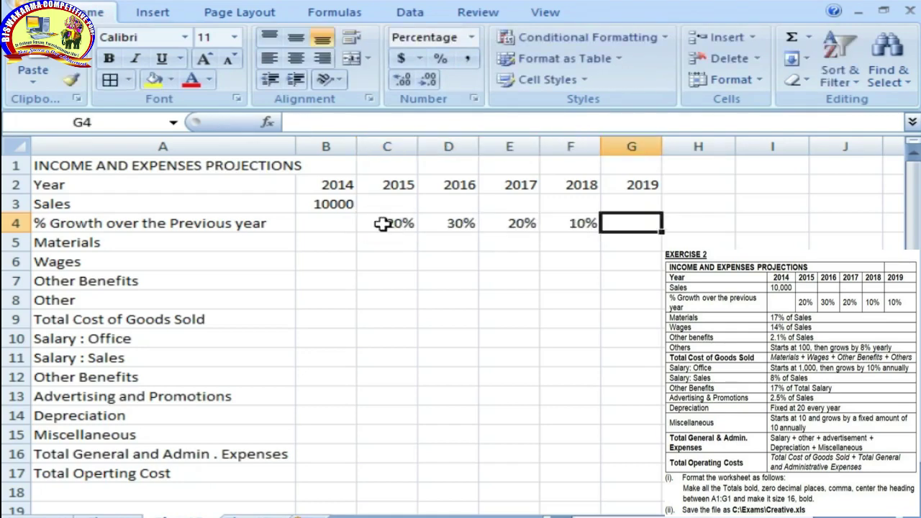
type("10")
left_click(386, 204)
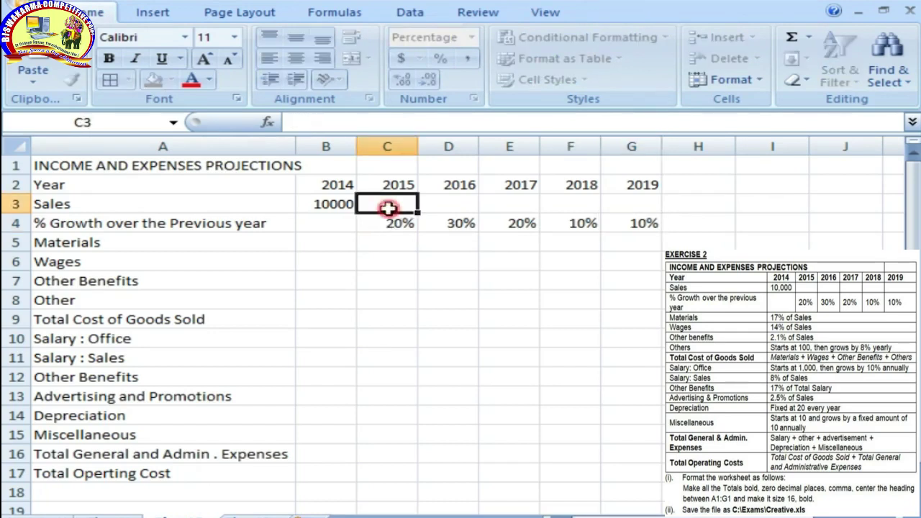
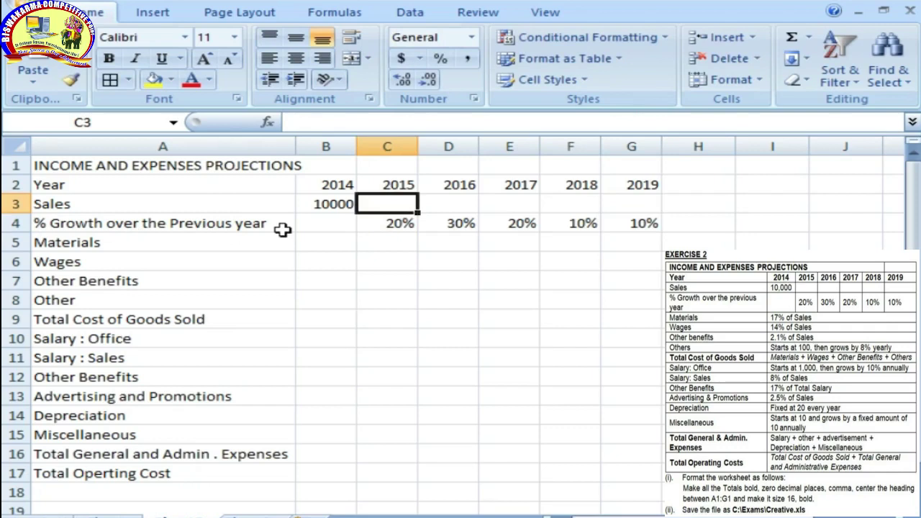
Try the 2015 sales formula =B3+(B3*C4) in cell C3 and clear the cell again
type("=")
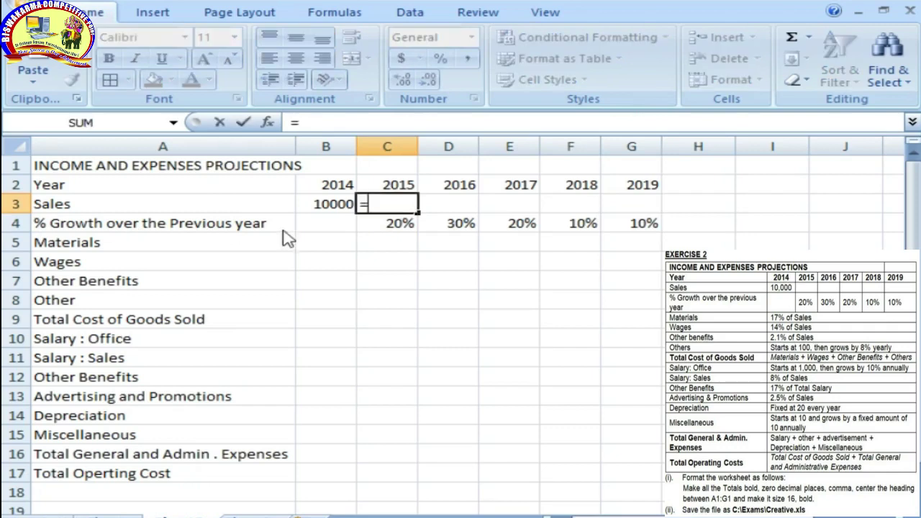
key("Left")
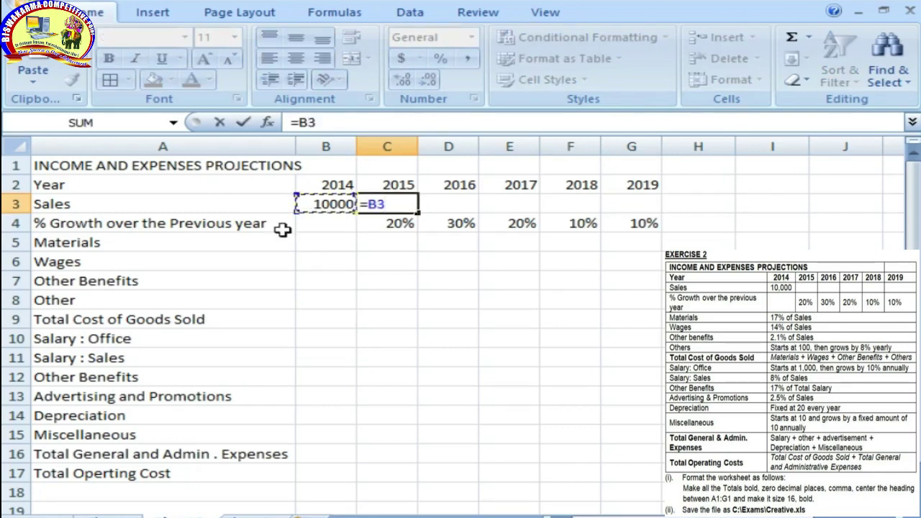
type("+(")
key("Left")
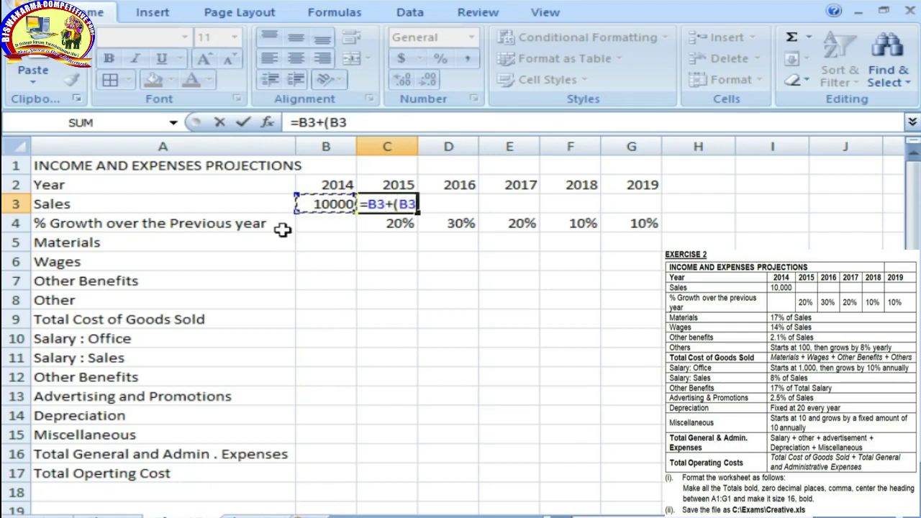
key("Down")
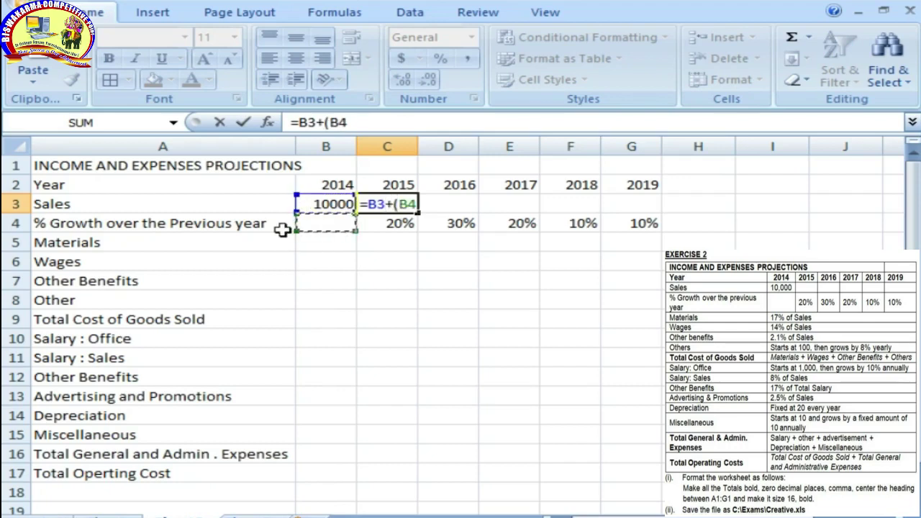
left_click(389, 225)
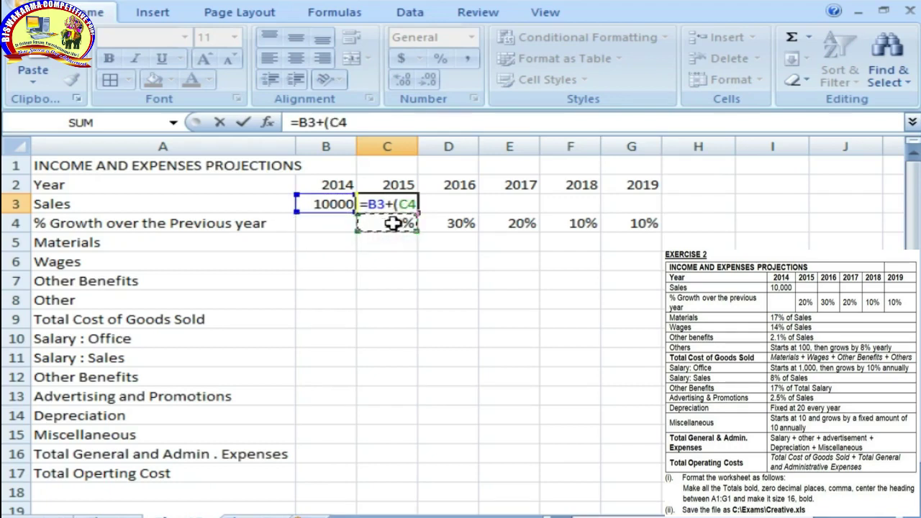
key("BackSpace")
key("BackSpace")
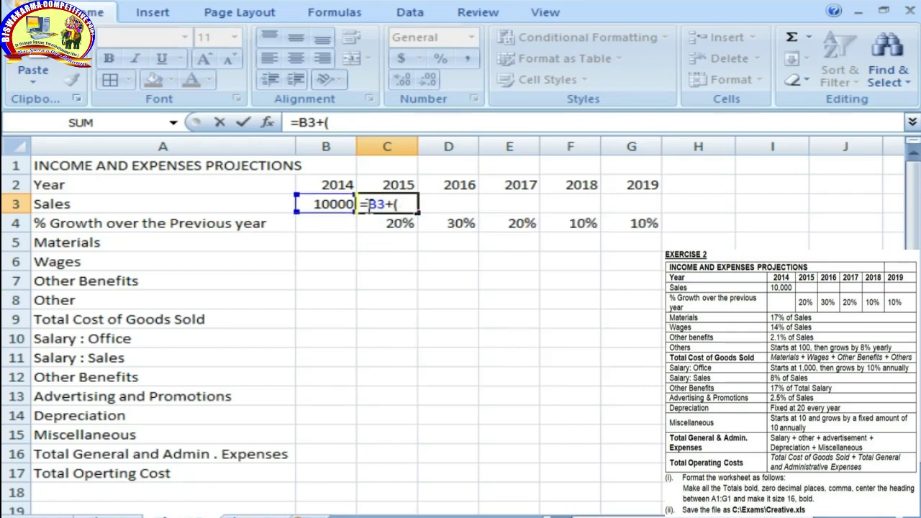
left_click(311, 204)
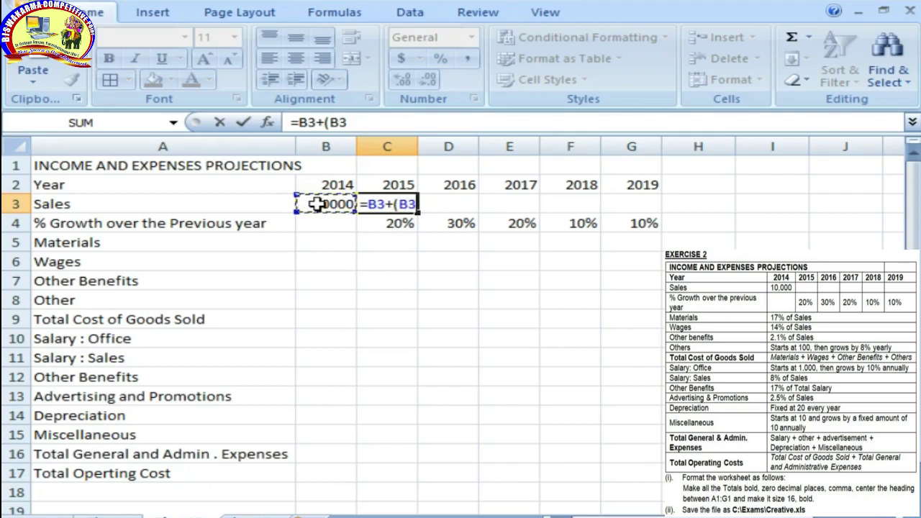
type("*")
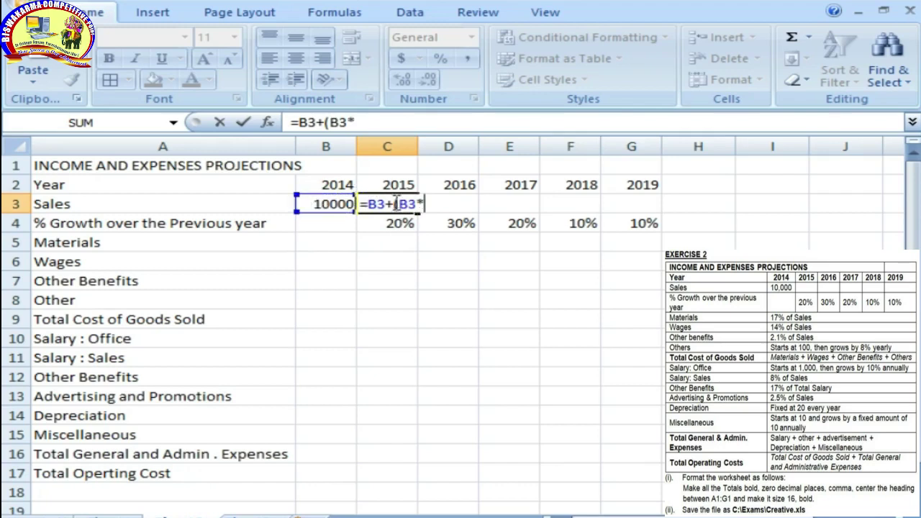
left_click(400, 223)
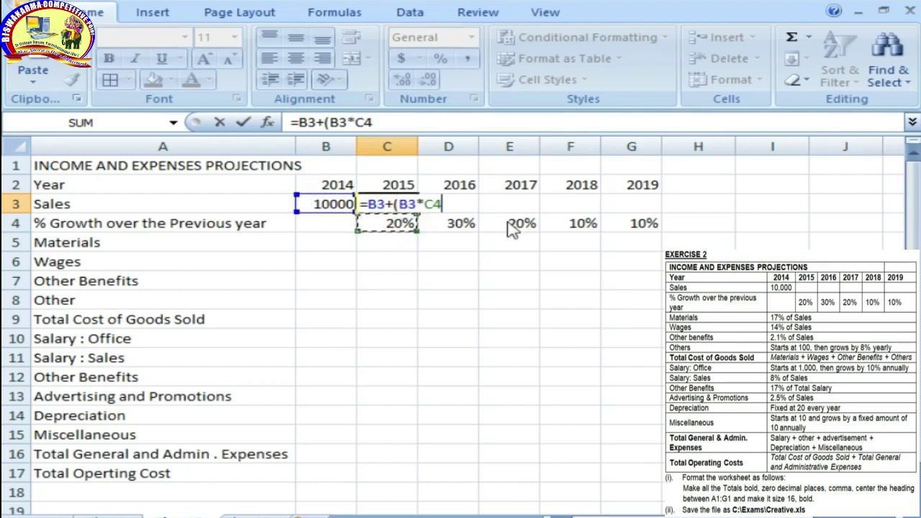
type(")")
key("Return")
key("Up")
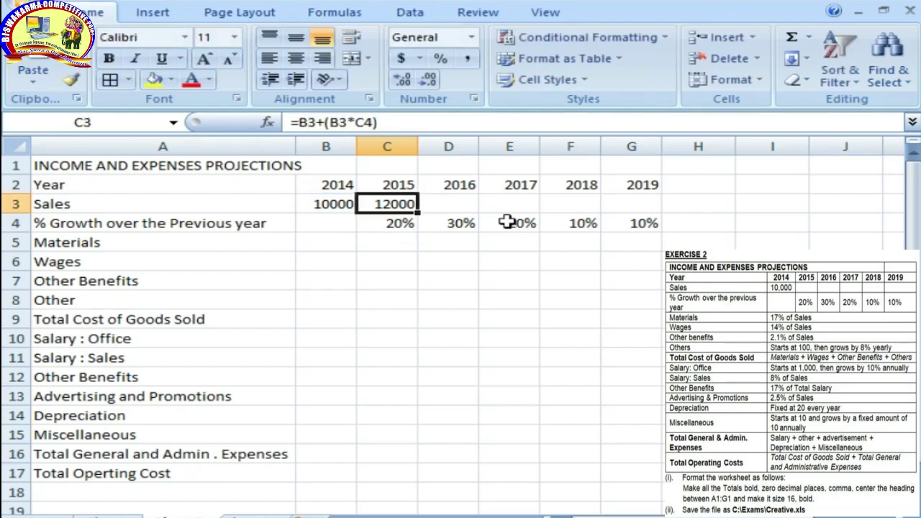
key("Delete")
Calculate the 2015 sales in cell C3 with the formula =B3+(B3*C4)
type("=")
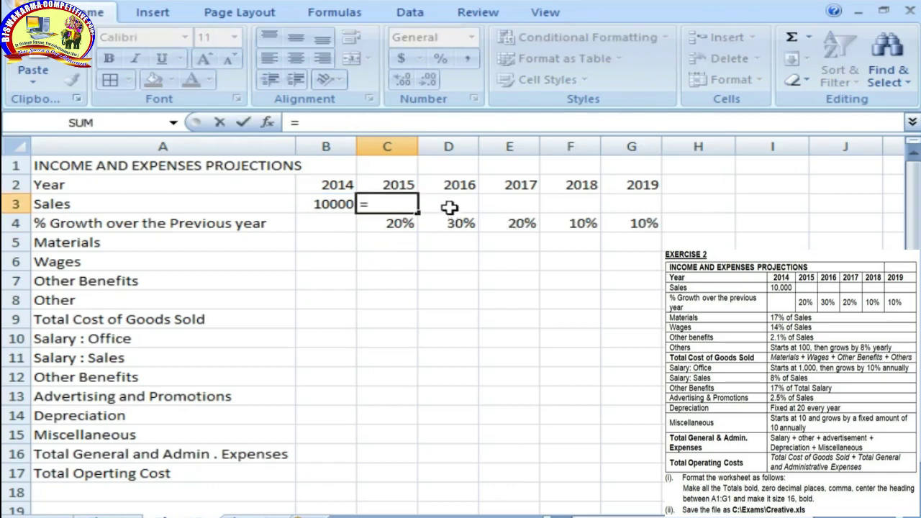
left_click(338, 204)
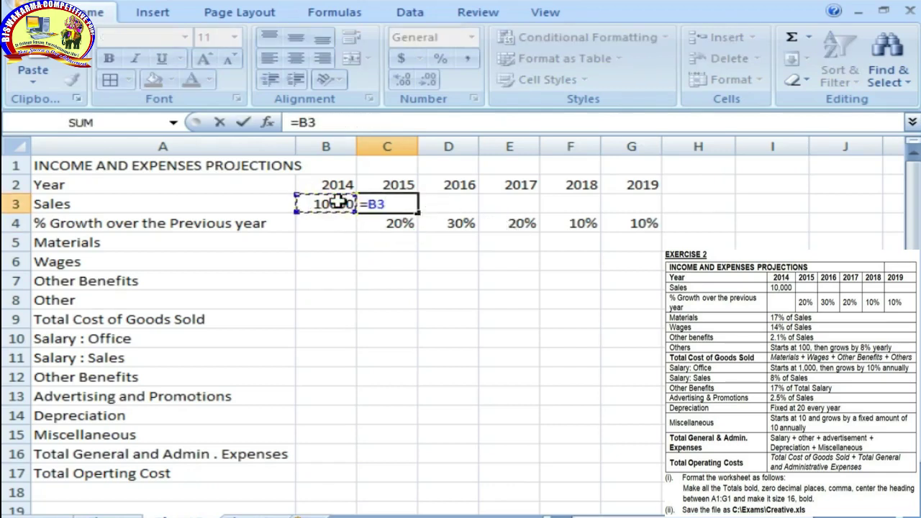
type("+(")
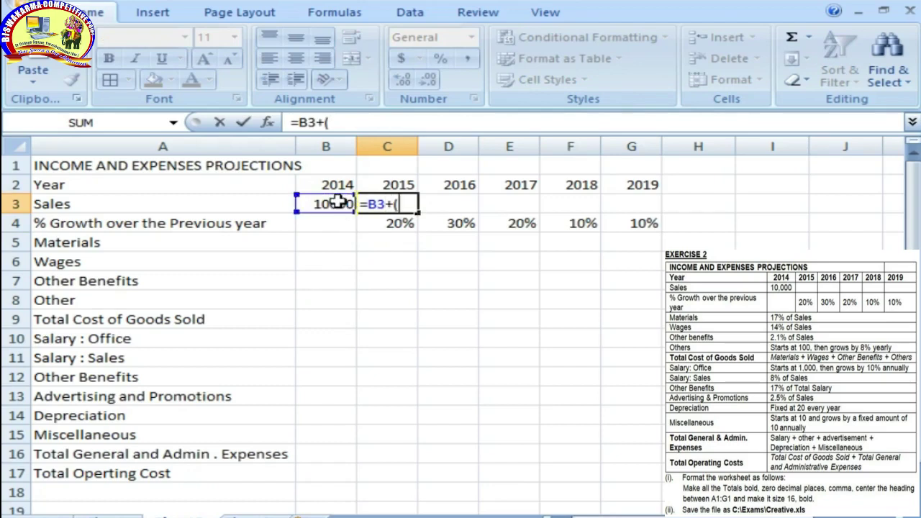
left_click(338, 204)
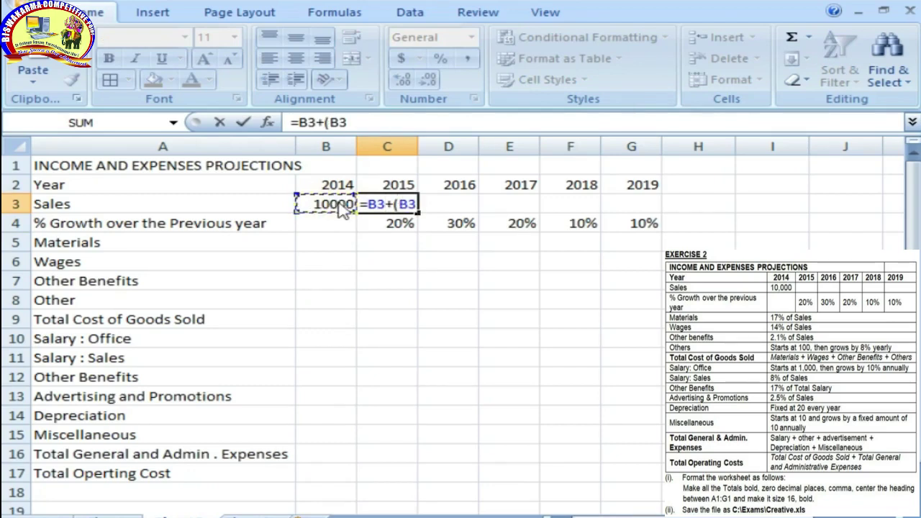
type("*")
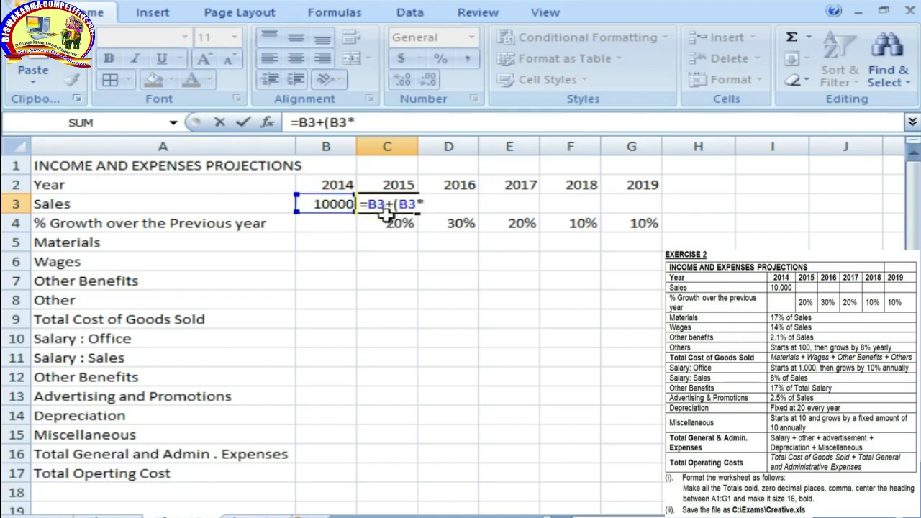
left_click(387, 223)
type(")")
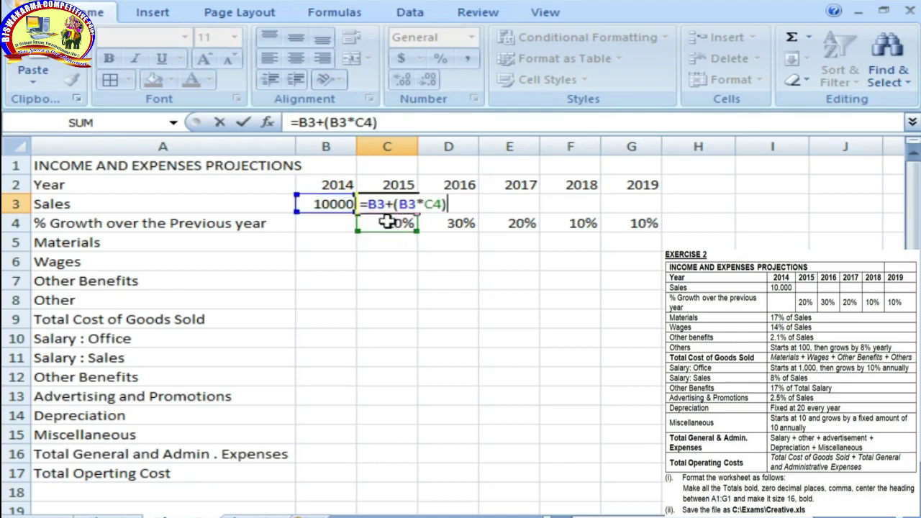
key("Return")
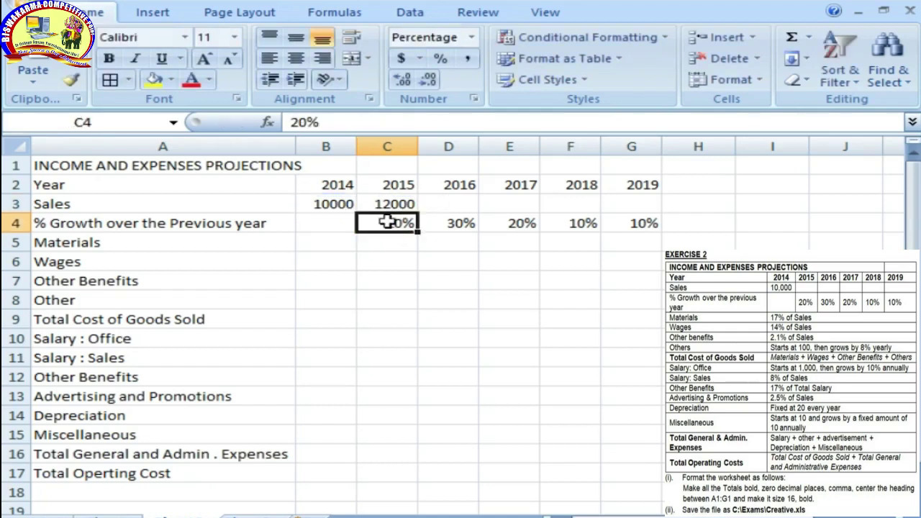
Fill the sales formula from C3 across to G3 and check the copied formulas
left_click(406, 205)
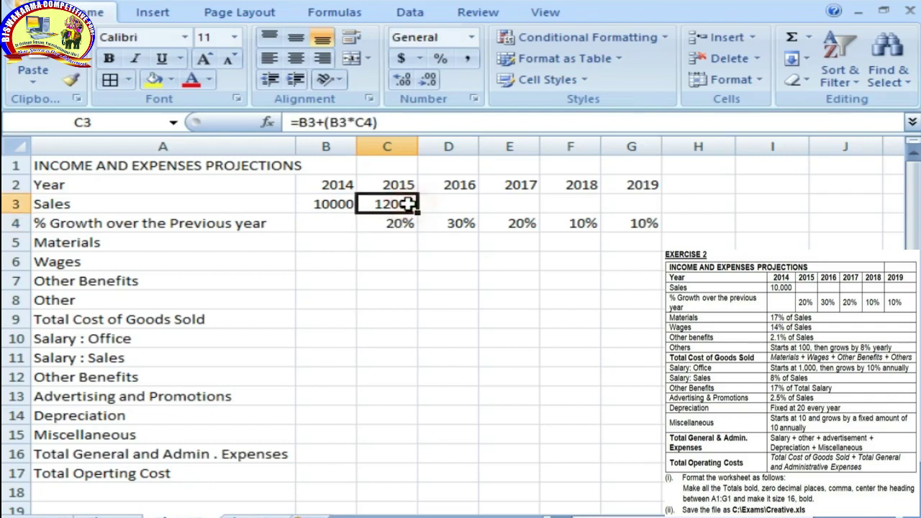
key("shift+Right")
key("shift+Right")
key("shift+Right")
key("shift+Right")
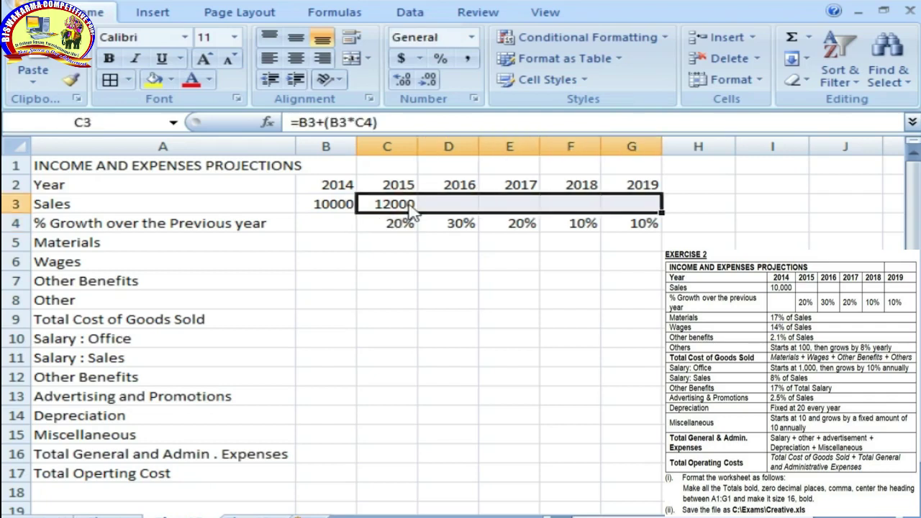
key("ctrl+r")
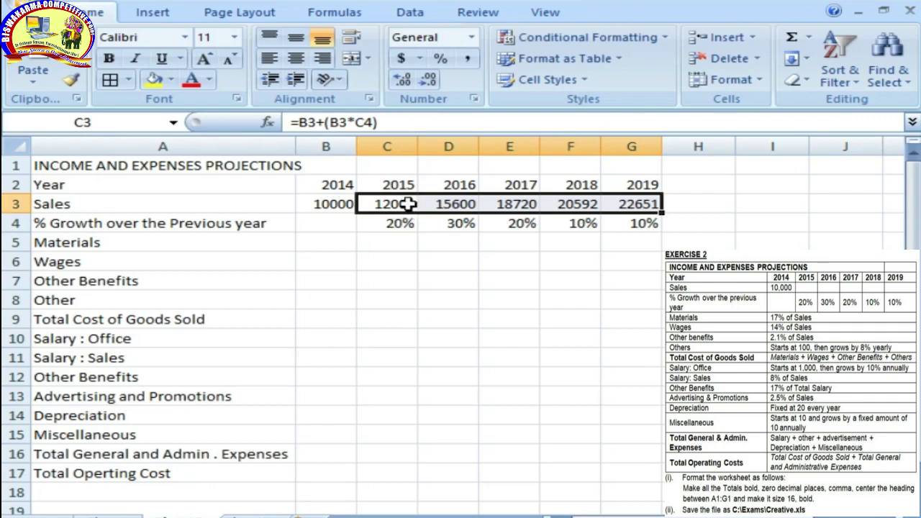
key("Right")
key("Right")
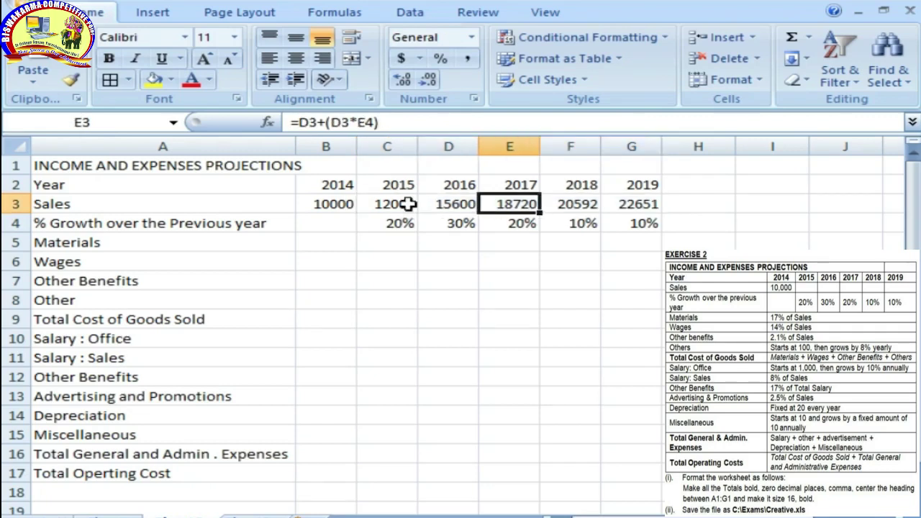
Calculate the 2014 Materials cost in cell B5 with the formula =B3*17%
key("Down")
key("Down")
key("Left")
key("Left")
key("Left")
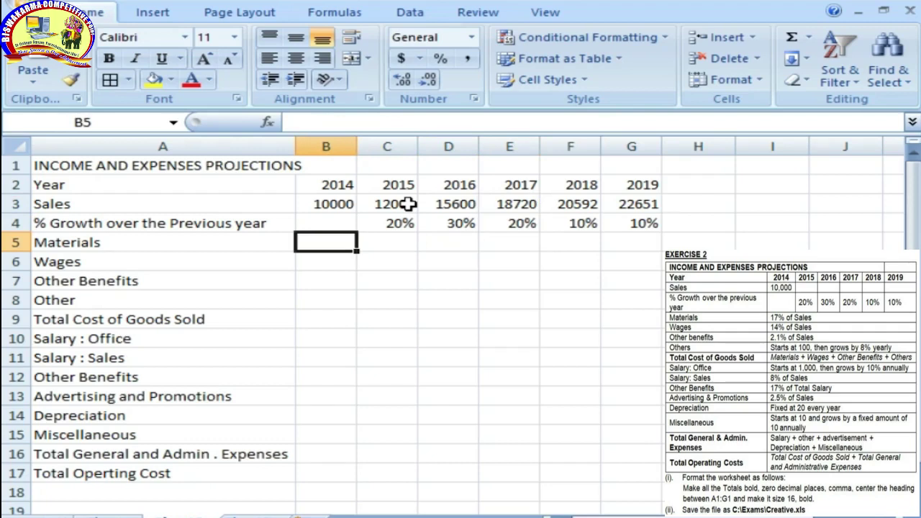
type("=")
key("Up")
key("Up")
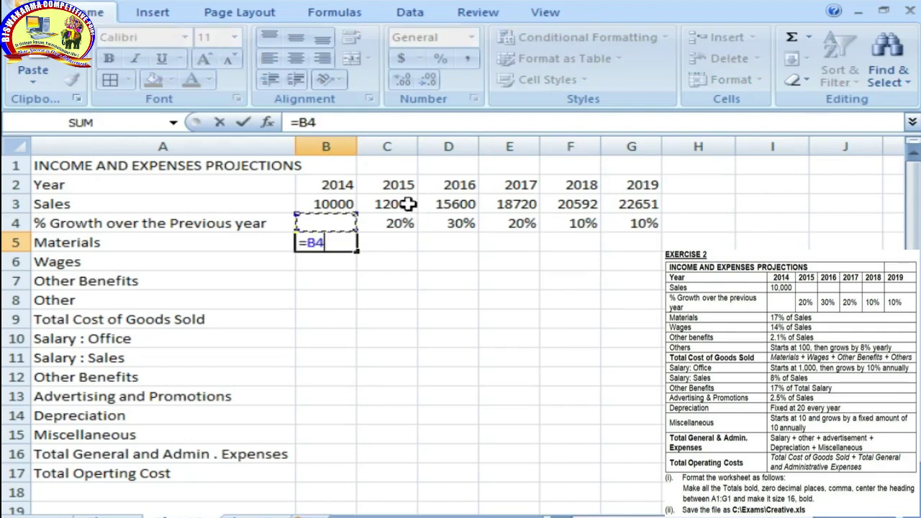
type("*")
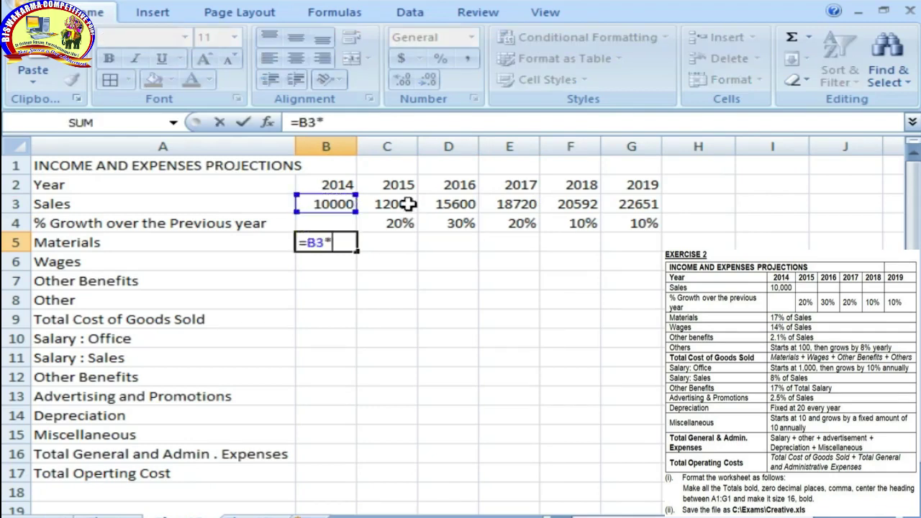
type("17%")
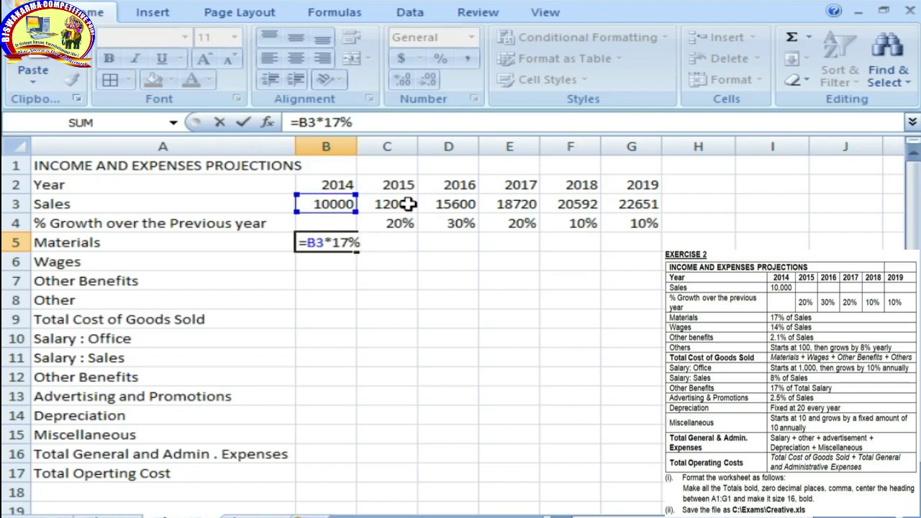
key("Return")
Fill the Materials formula from B5 across to G5
key("Up")
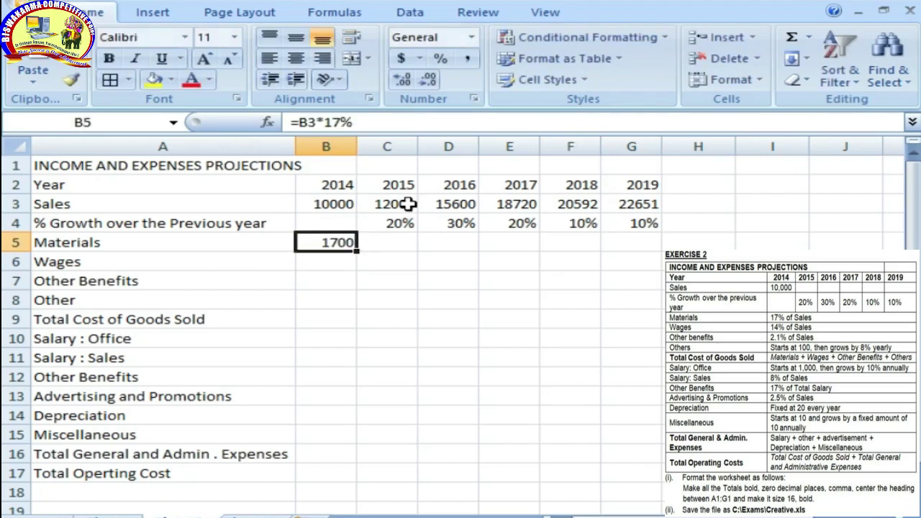
key("shift+Right")
key("shift+Right")
key("shift+Right")
key("shift+Right")
key("shift+Right")
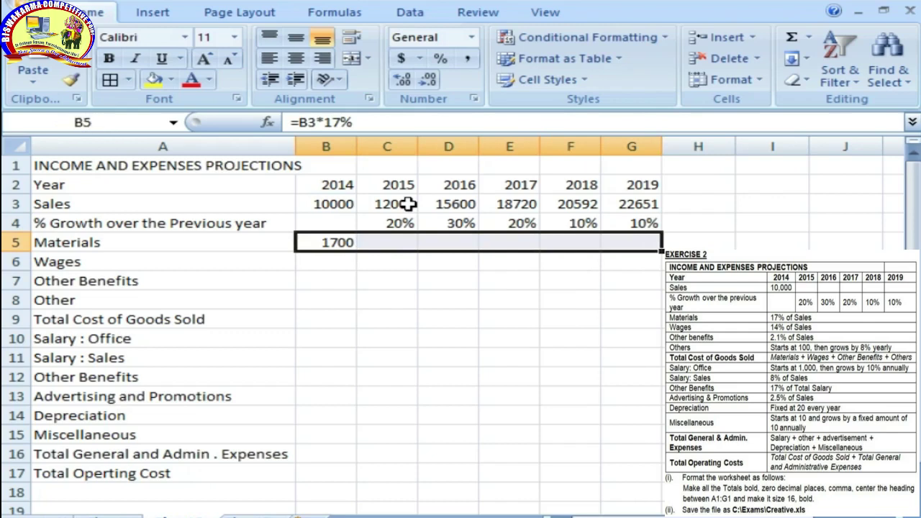
key("ctrl+r")
Calculate the 2014 Wages in cell B6 with the formula =B3*14%
key("Down")
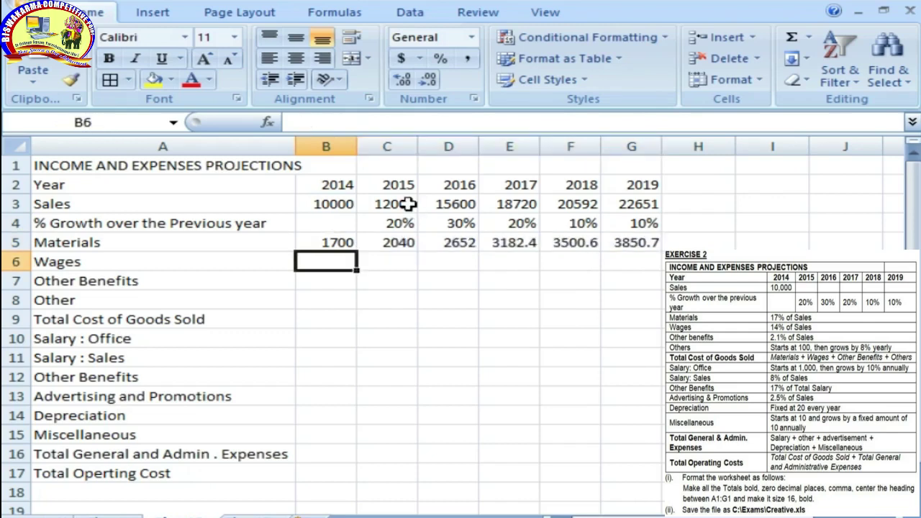
type("=")
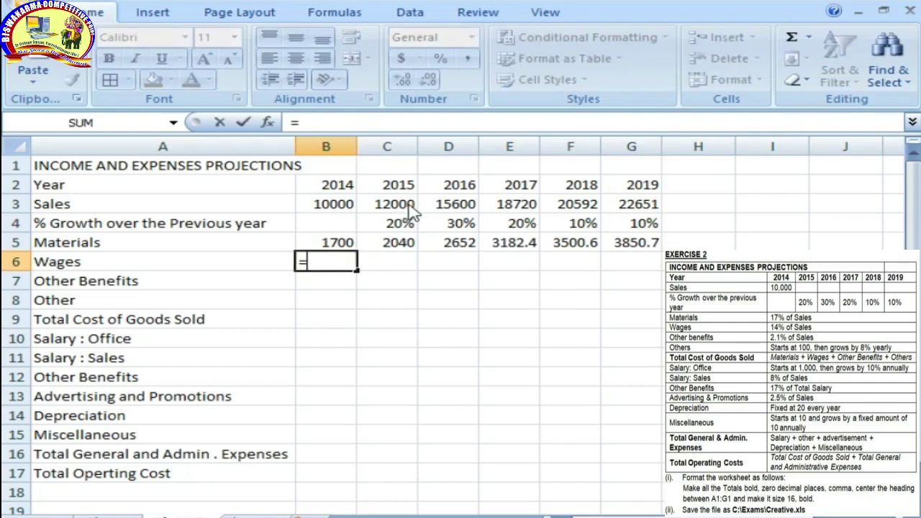
key("Up")
key("Up")
key("Up")
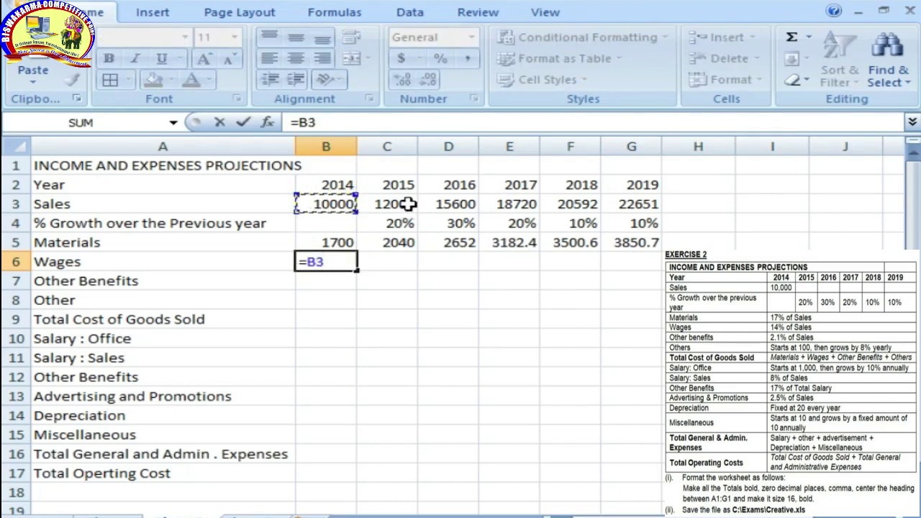
type("*14%")
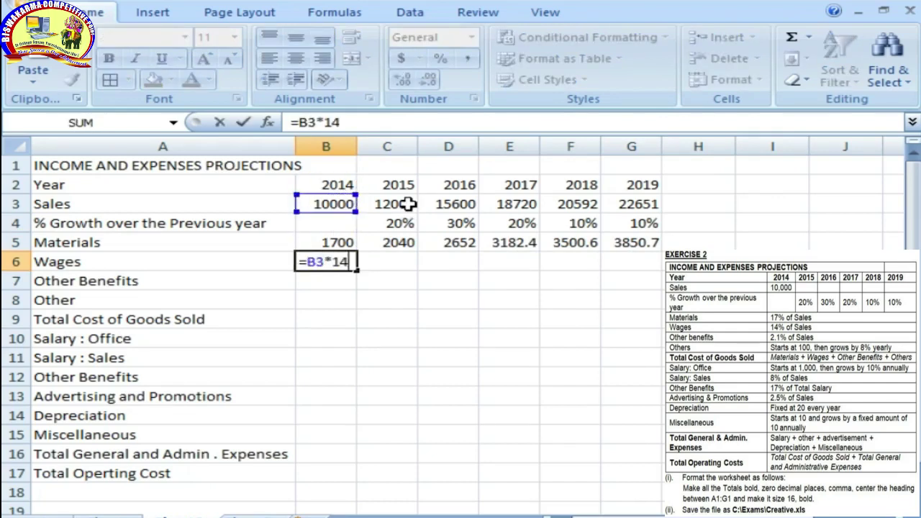
key("Tab")
Fill the Wages formula from B6 across to G6
key("Left")
key("shift+Right")
key("shift+Right")
key("shift+Right")
key("shift+Right")
key("shift+Right")
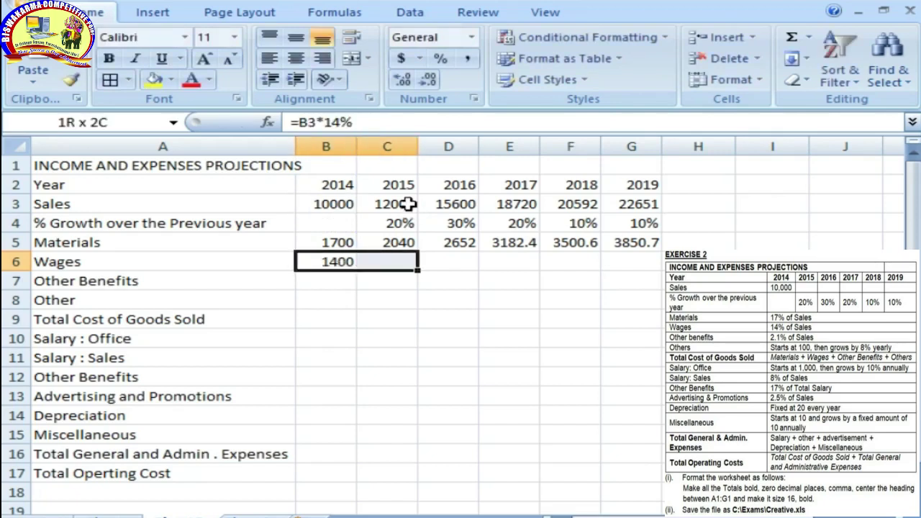
key("ctrl+r")
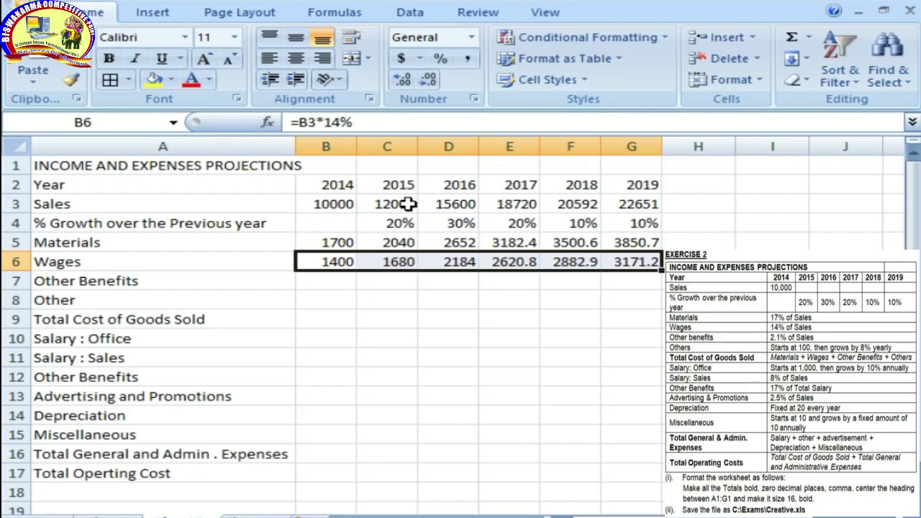
Calculate the 2014 Other Benefits in cell B7 with the formula =B3*2.1%
key("Return")
key("Left")
key("Down")
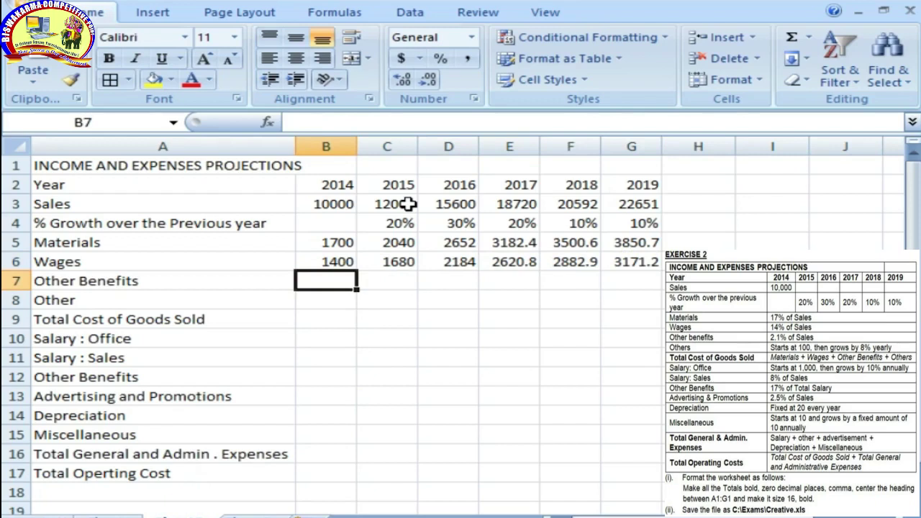
type("=")
key("Up")
key("Up")
key("Up")
key("Up")
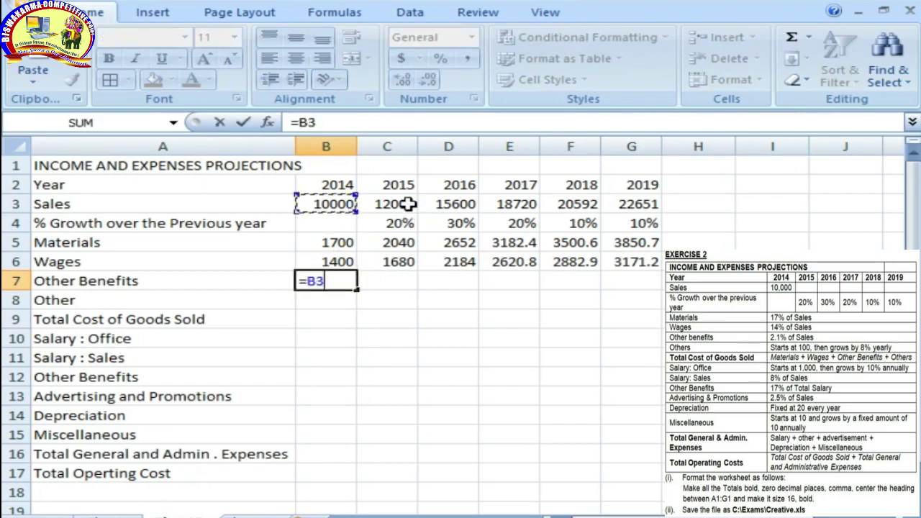
type("*2.1%")
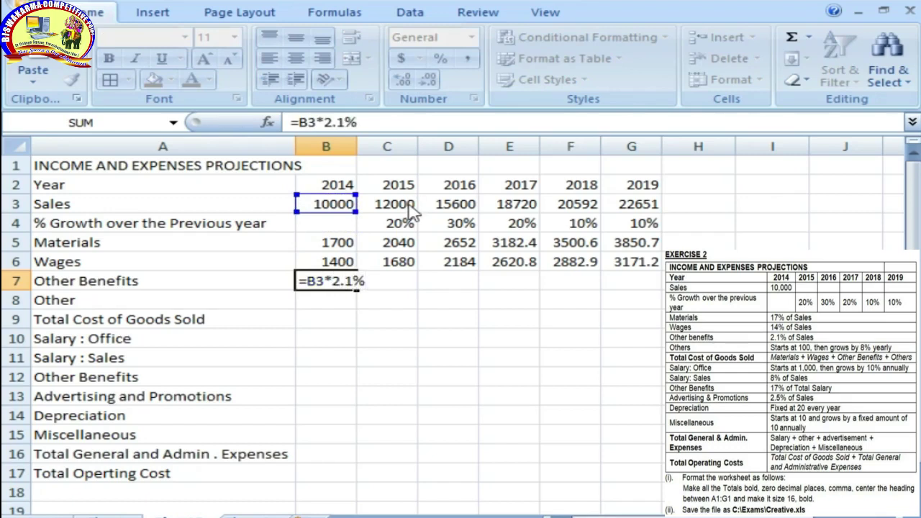
key("ctrl+Return")
Fill the Other Benefits formula from B7 across to G7
key("shift+Right")
key("shift+Right")
key("shift+Right")
key("shift+Right")
key("shift+Right")
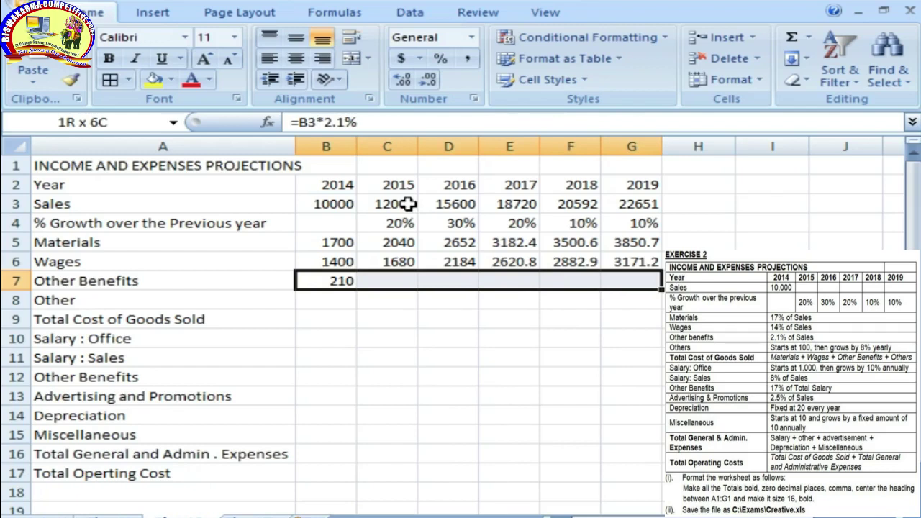
key("ctrl+r")
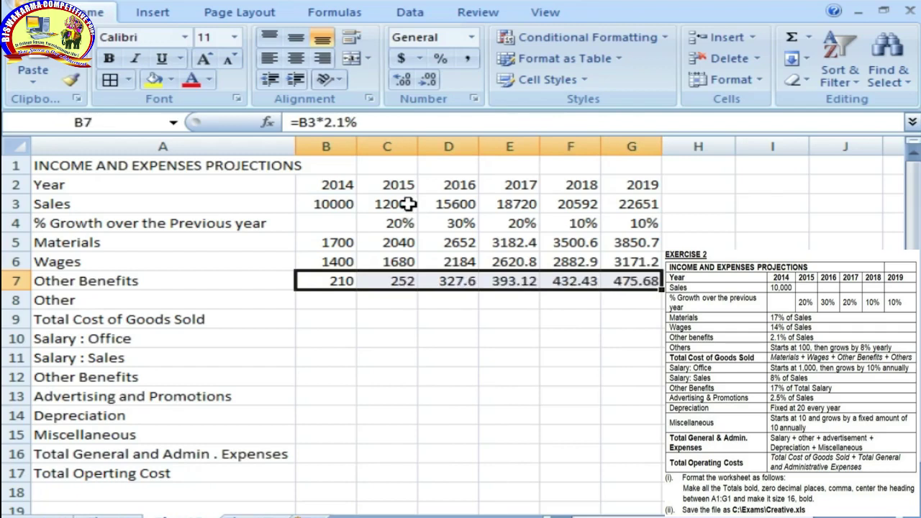
Enter 100 as the 2014 starting amount for Other in cell B8
key("Down")
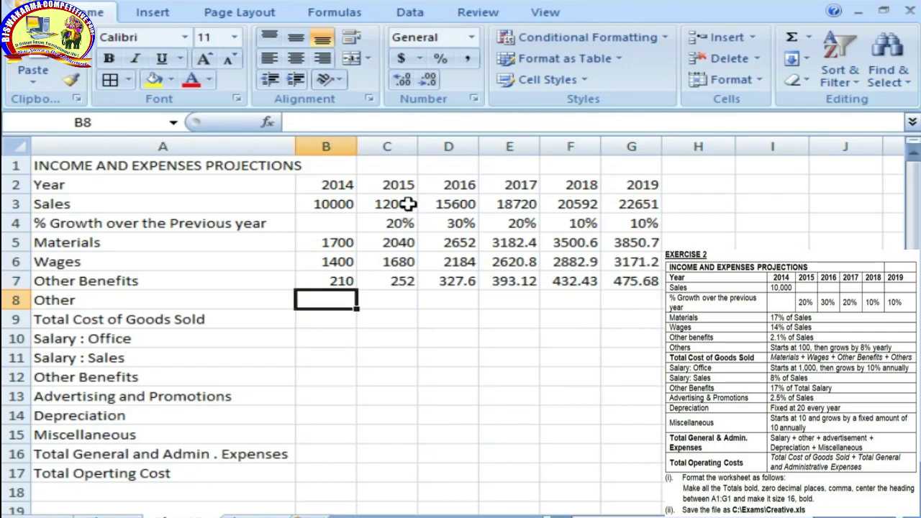
type("100")
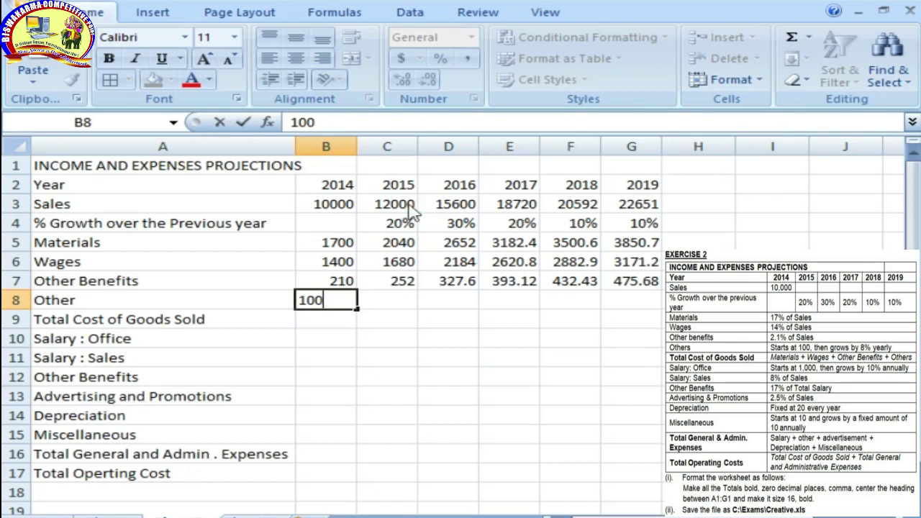
key("Tab")
Calculate the 2015 Other amount in cell C8 with the formula =B8+(B8*8%)
type("=")
key("Left")
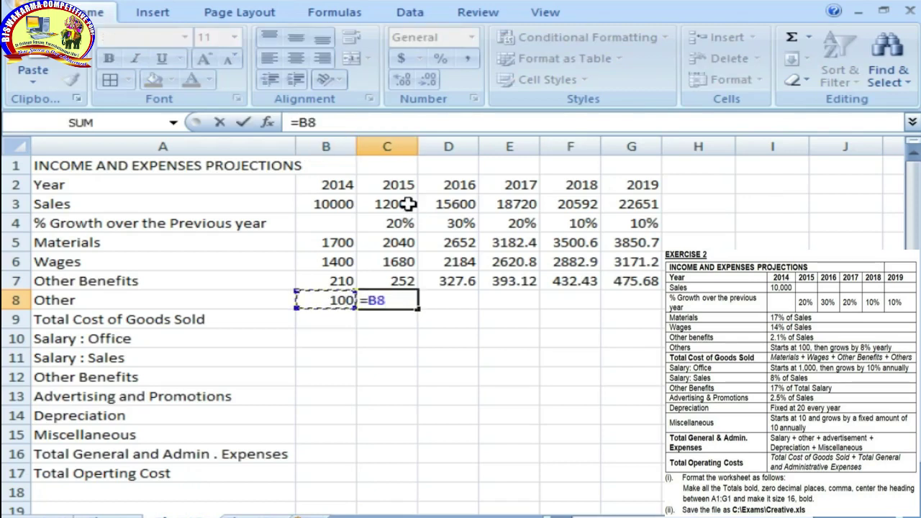
type("+(")
key("Left")
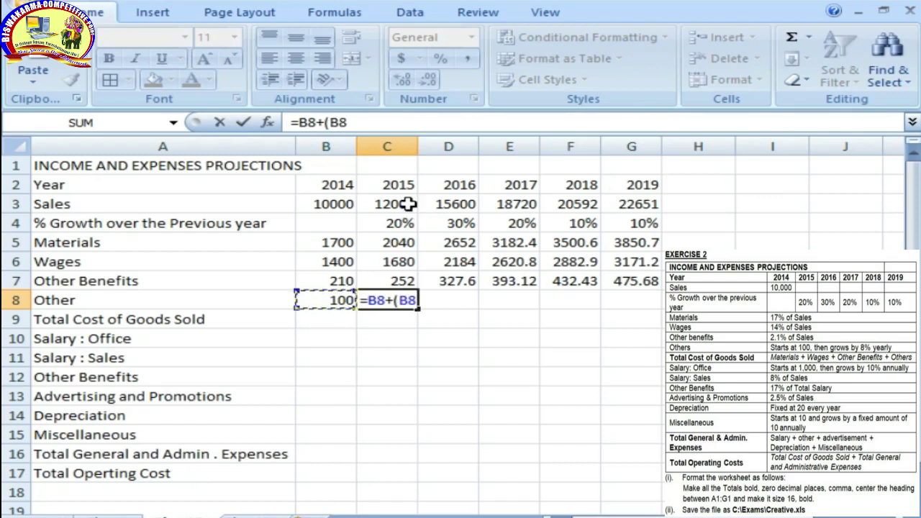
type("*8%")
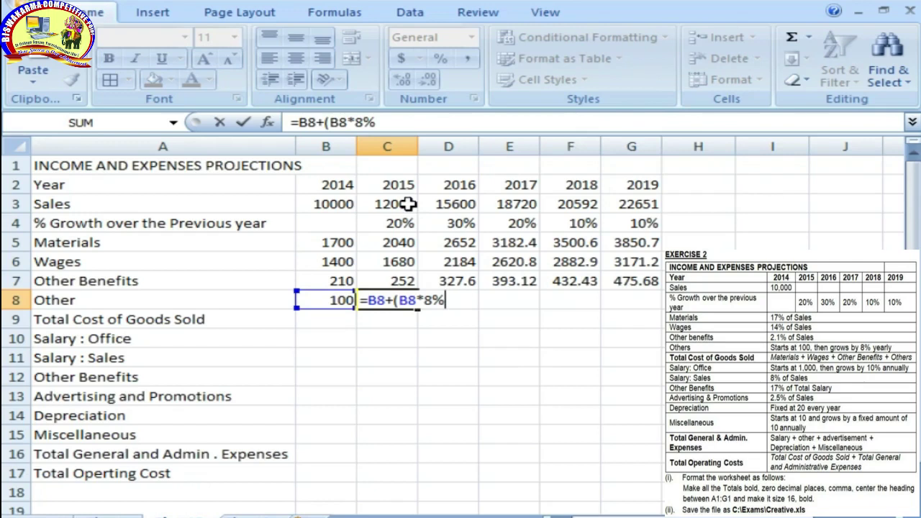
type("0")
key("BackSpace")
type(")")
key("Return")
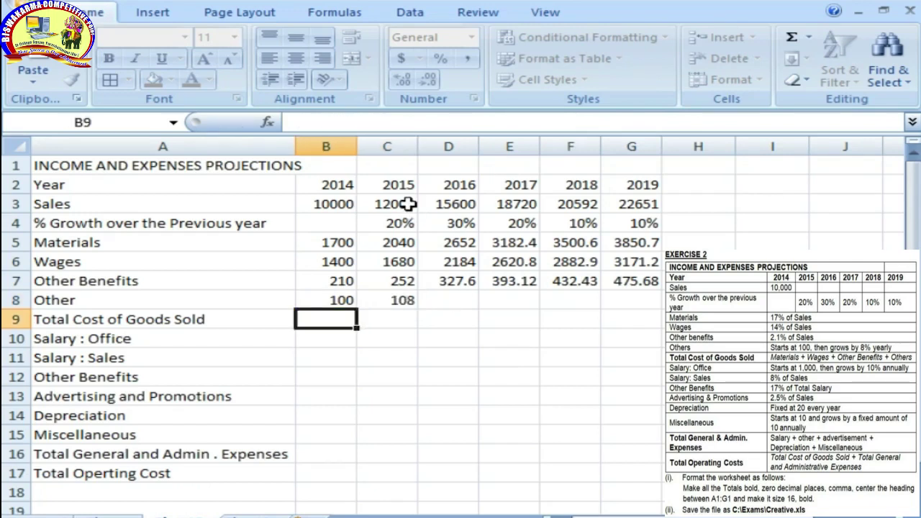
Fill the 8% growth formula for Other from C8 across to G8
key("Up")
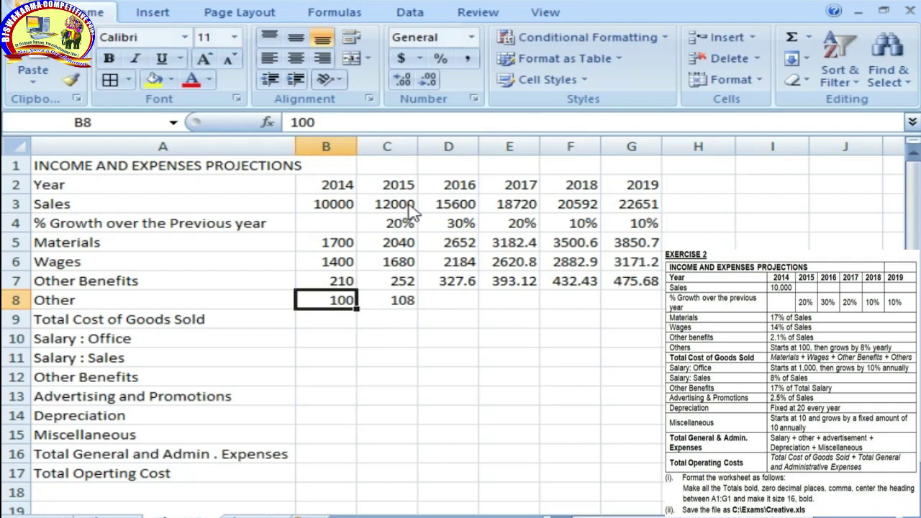
key("Right")
key("Right")
key("Right")
key("Right")
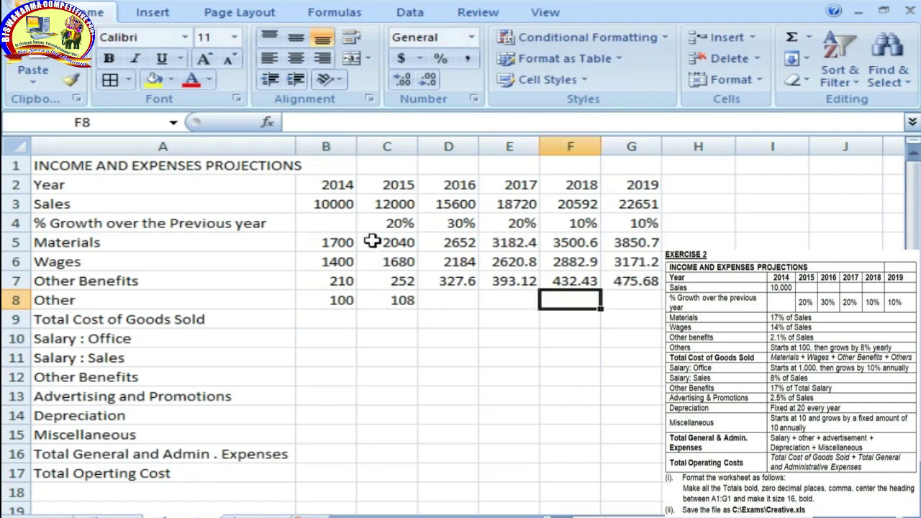
key("Left")
key("Left")
key("Left")
key("shift+Right")
key("shift+Right")
key("shift+Right")
key("shift+Right")
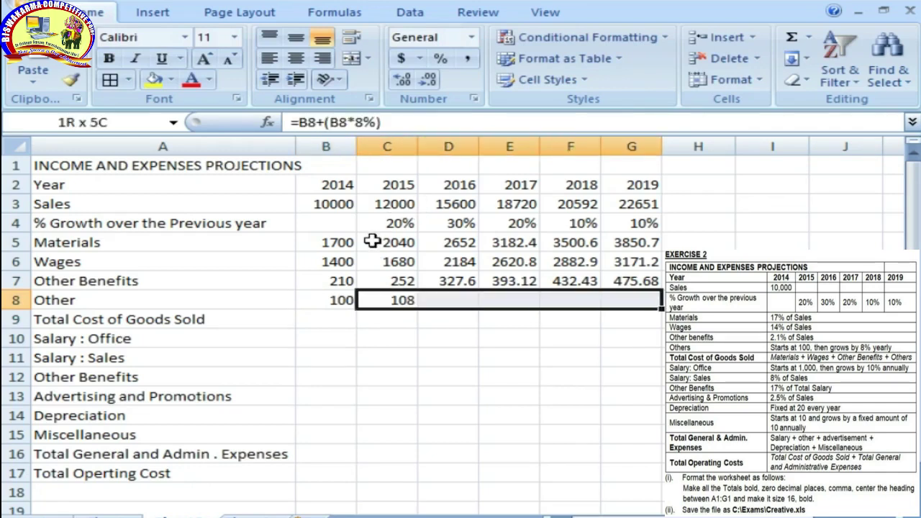
key("ctrl+r")
Total the 2014 Materials, Wages, Other Benefits and Other amounts in cell B9 with =SUM(B5:B8)
key("Down")
key("Left")
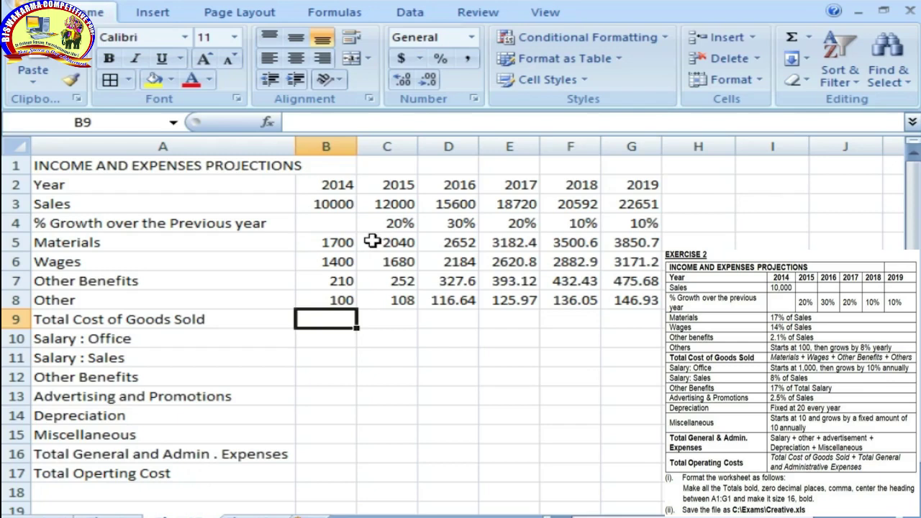
key("Up")
key("Up")
key("Up")
key("Up")
key("shift+Down")
key("shift+Down")
key("shift+Down")
key("shift+Down")
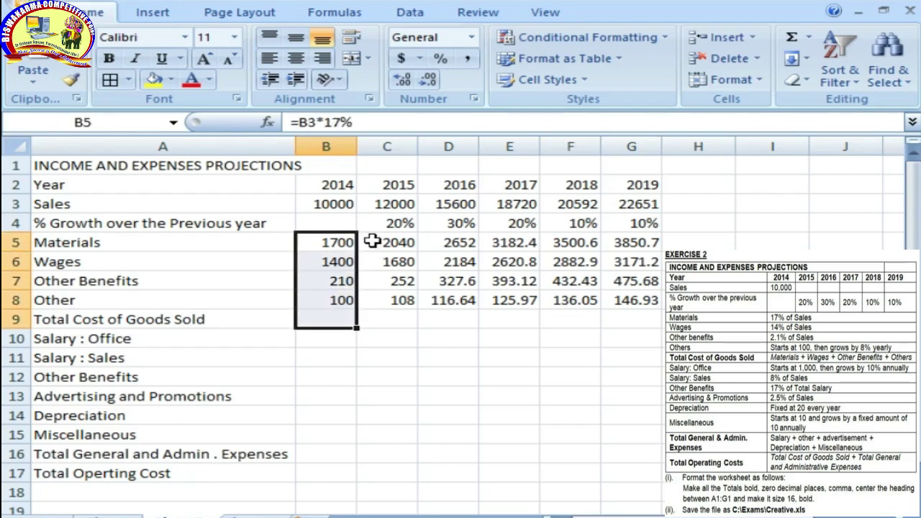
key("alt+equal")
Fill the Total Cost of Goods Sold formula from B9 across to G9
key("Down")
key("Down")
key("Down")
key("Down")
key("shift+Right")
key("shift+Right")
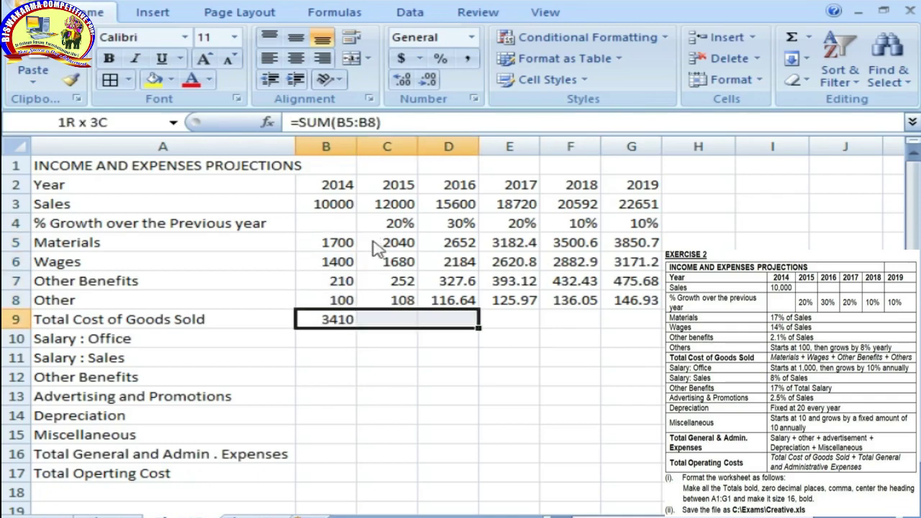
key("shift+Right")
key("shift+Right")
key("shift+Right")
key("shift+Right")
key("shift+Left")
key("ctrl+r")
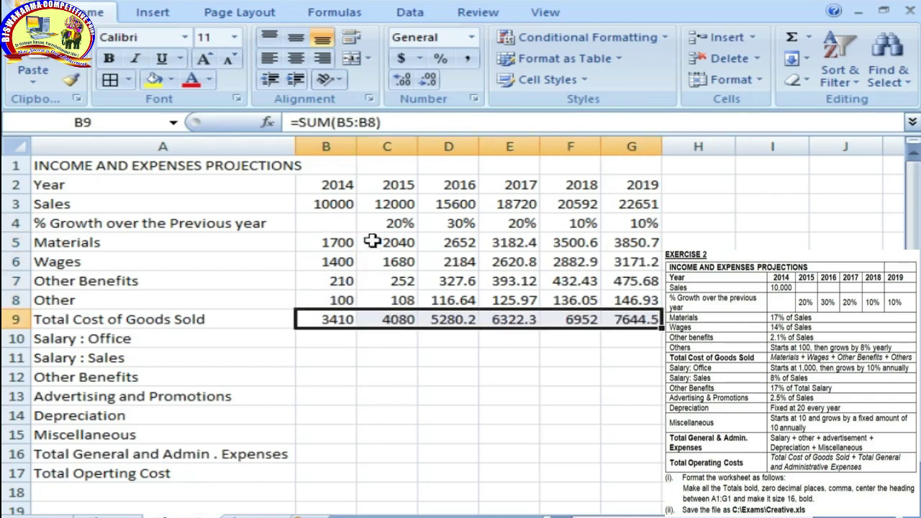
Enter 1000 as the 2014 office salary in cell B10
key("Down")
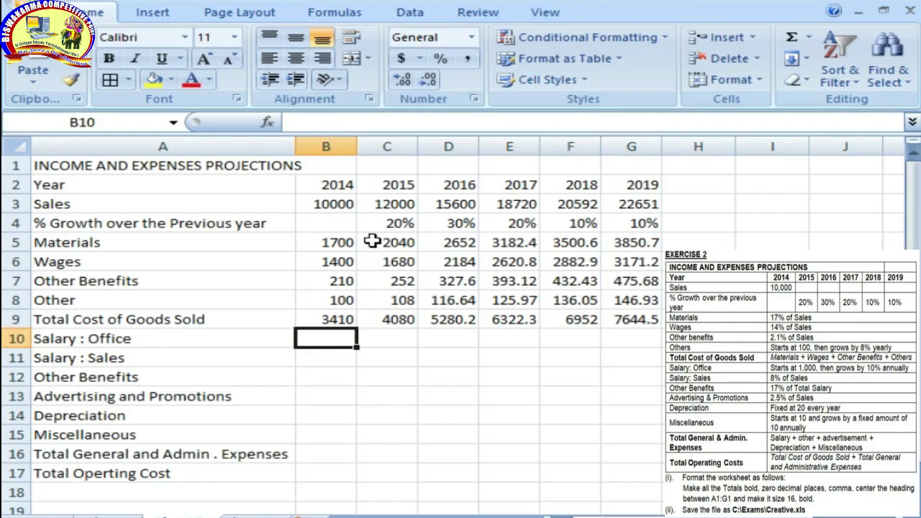
type("1000")
key("Tab")
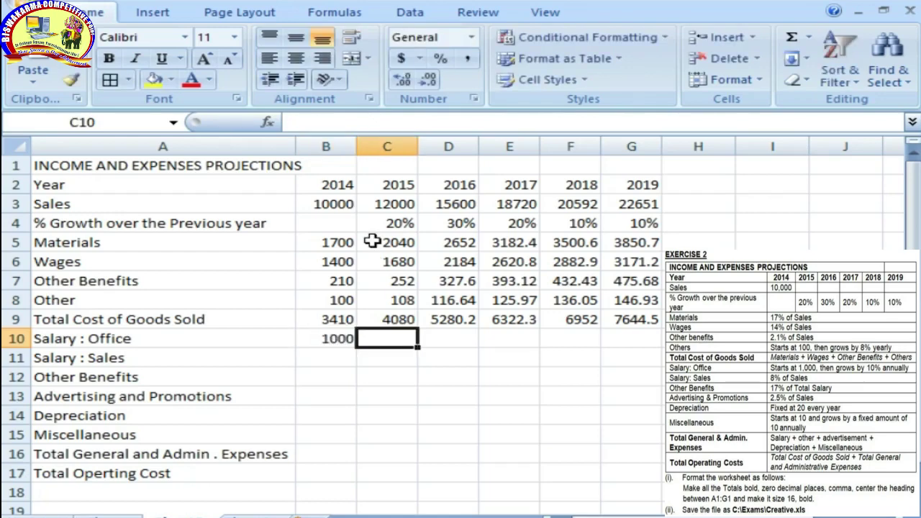
Calculate the 2015 office salary in cell C10 with 10% growth using =B10+(B10*10%)
type("=B10+")
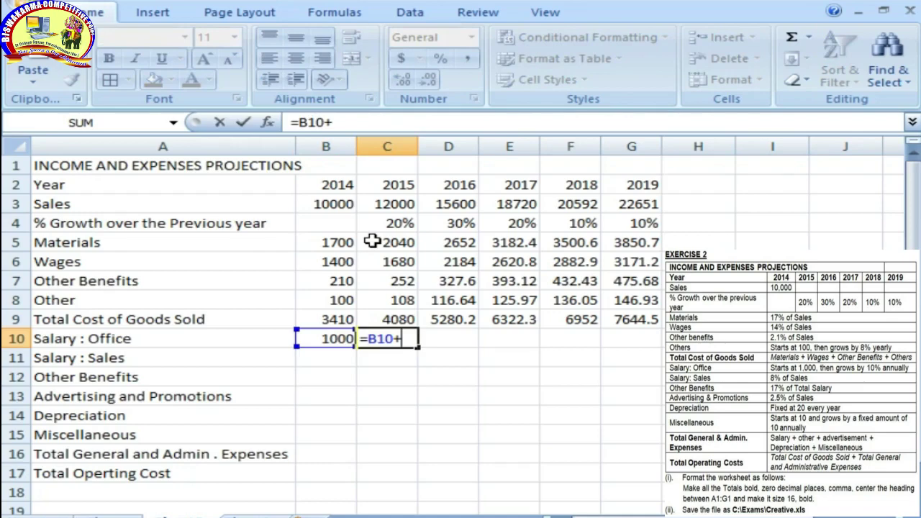
type("(")
key("Left")
type("*1")
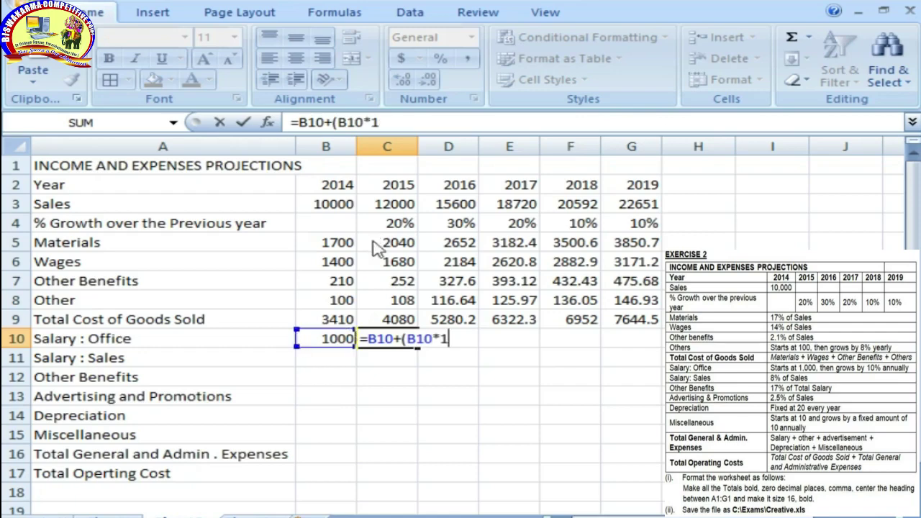
type("0%")
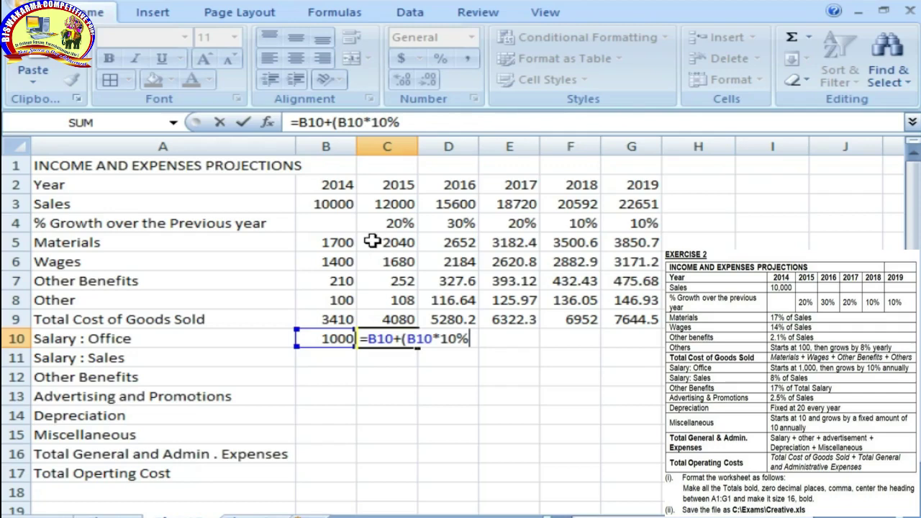
type(")")
key("Return")
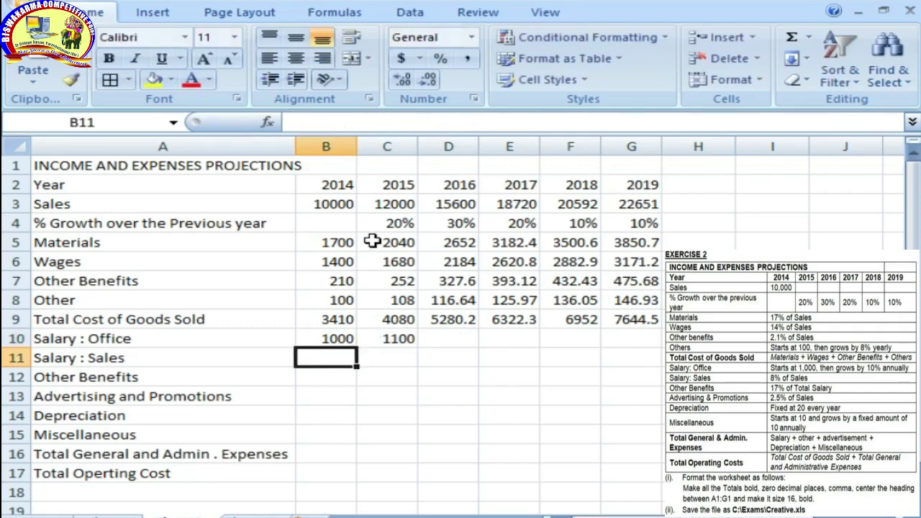
Fill the 10% growth formula for the office salary from C10 across to G10
key("Up")
key("Right")
key("shift+Right")
key("shift+Right")
key("shift+Right")
key("shift+Right")
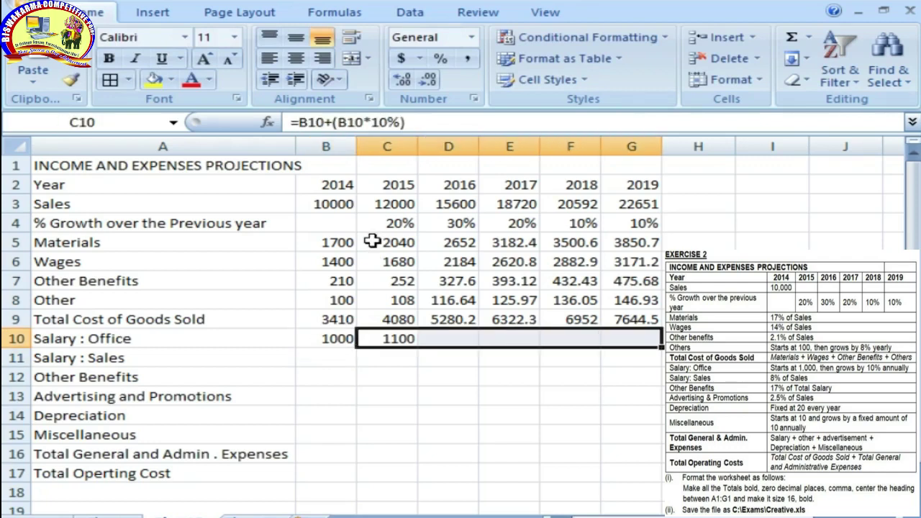
key("ctrl+r")
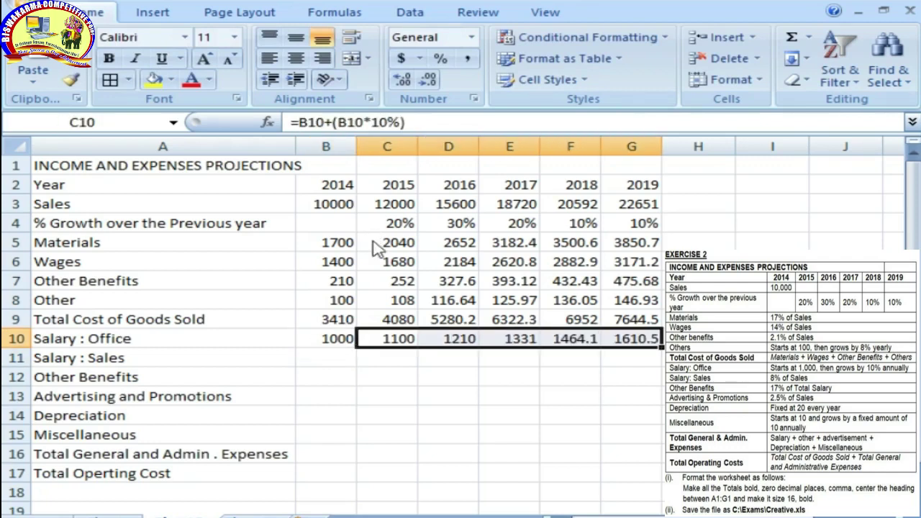
Enter =B3*8% in cell B11 to calculate the 2014 sales salary as 8% of Sales
key("Down")
key("Left")
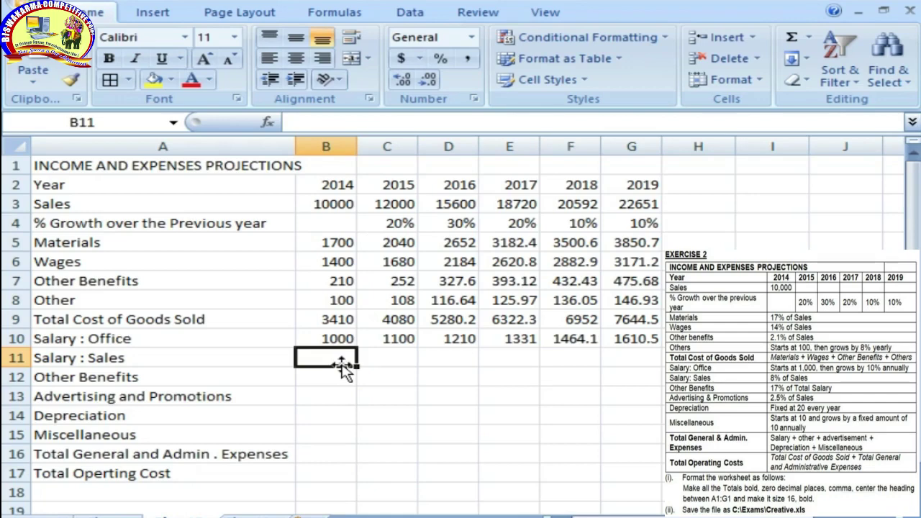
type("=")
key("Up")
key("Up")
key("Up")
key("Up")
key("Up")
key("Up")
key("Up")
key("Up")
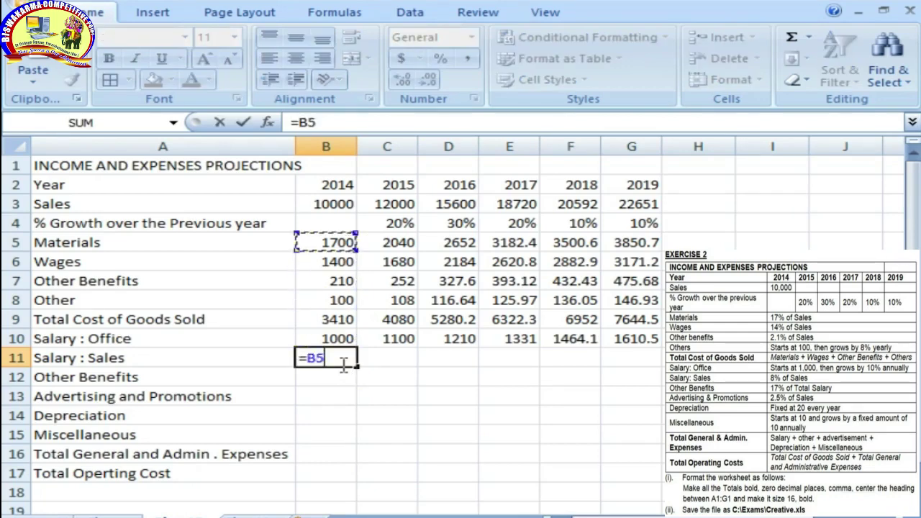
type("**")
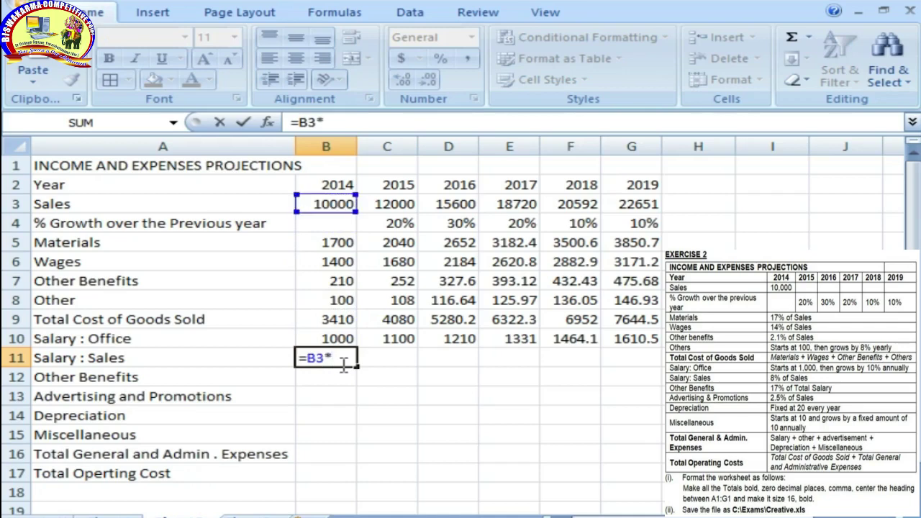
key("BackSpace")
type("8%")
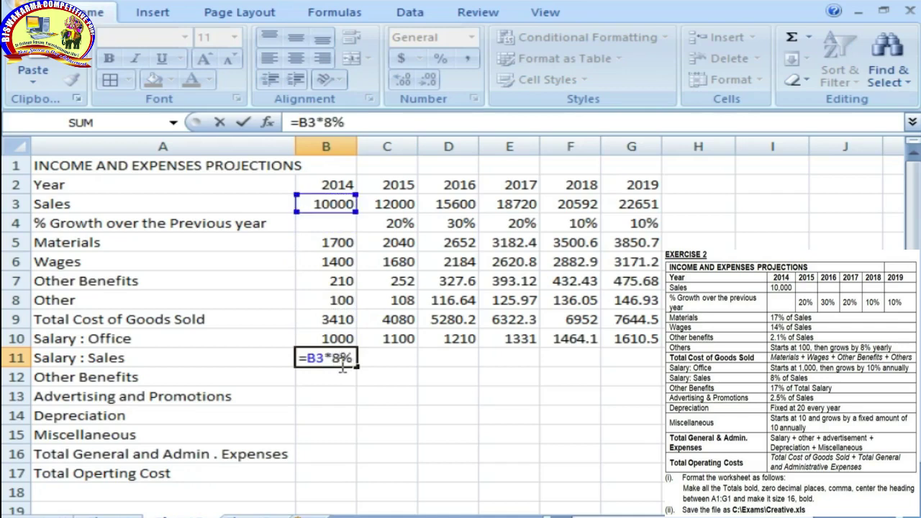
Fill the Salary : Sales formula from B11 across to G11
key("ctrl+Return")
key("shift+Right")
key("shift+Right")
key("shift+Right")
key("shift+Right")
key("shift+Right")
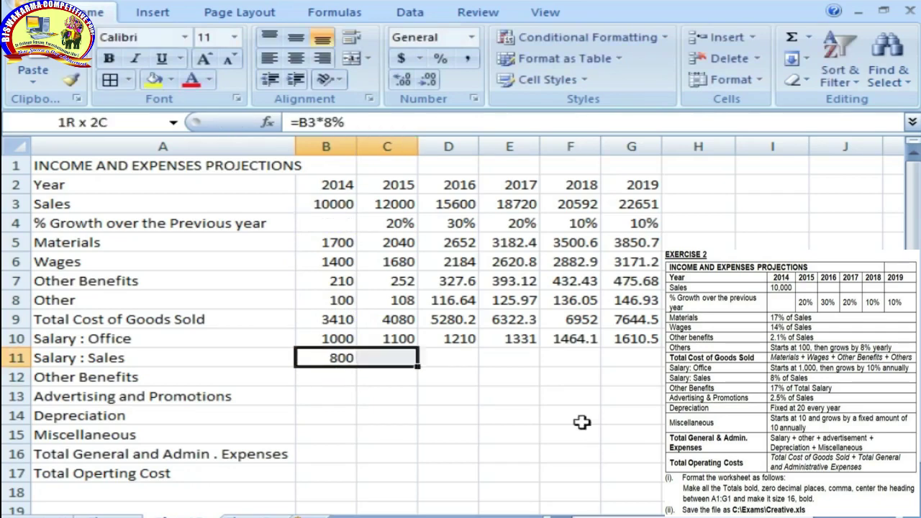
key("ctrl+r")
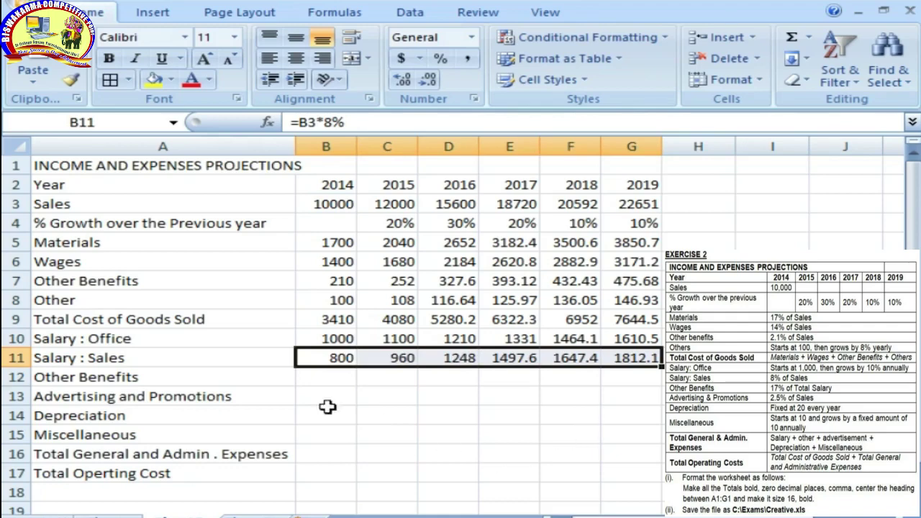
Calculate the 2014 Other Benefits in cell B12 as 17% of total salary with =(B10+B11)*17%
left_click(320, 382)
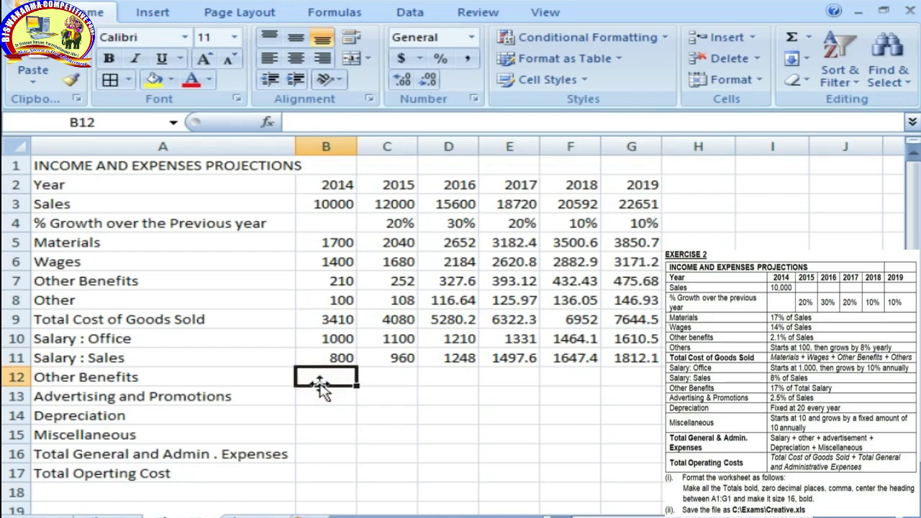
type("=")
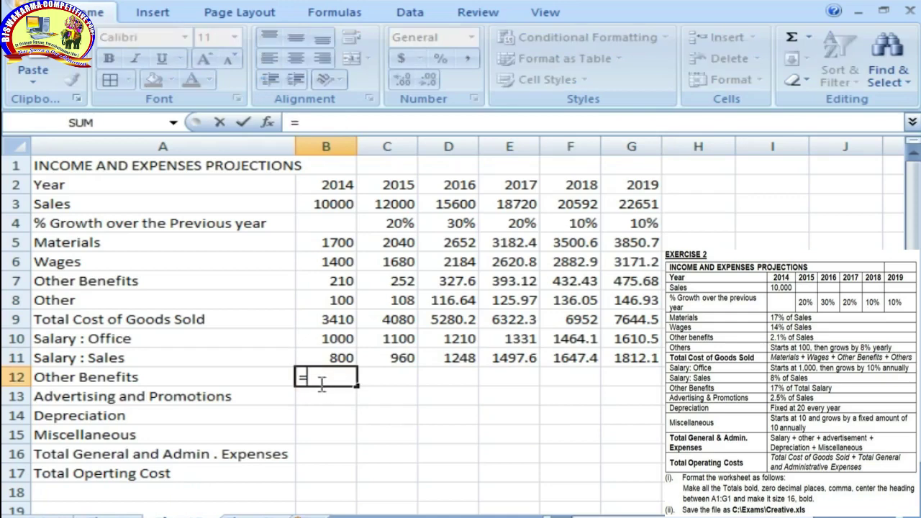
type("(")
key("Up")
key("Up")
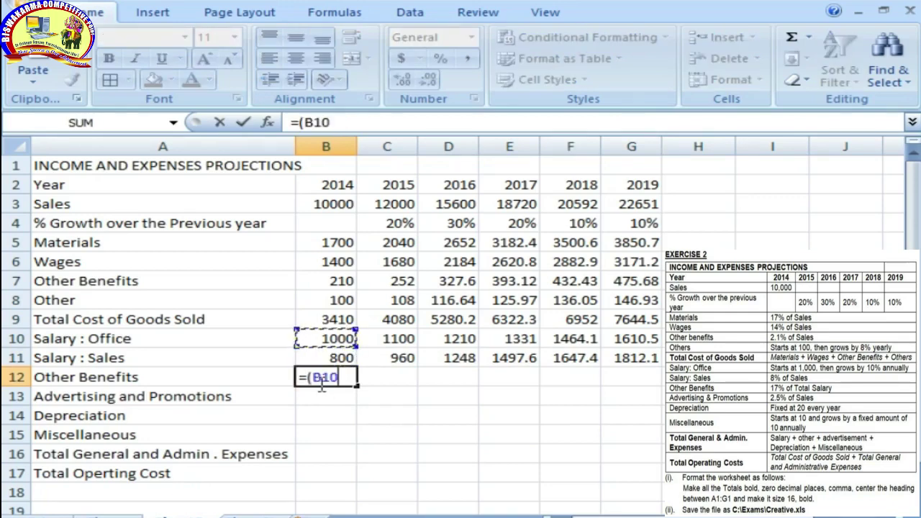
type("+")
key("Up")
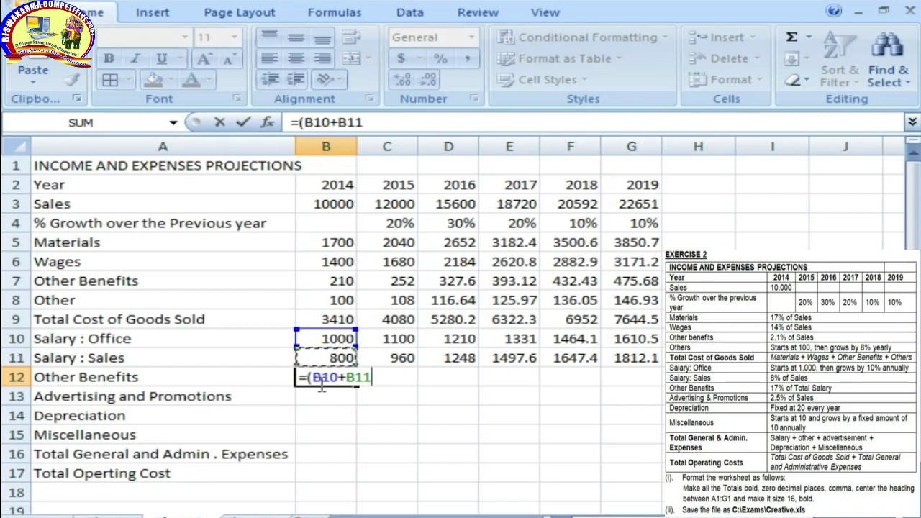
type(")")
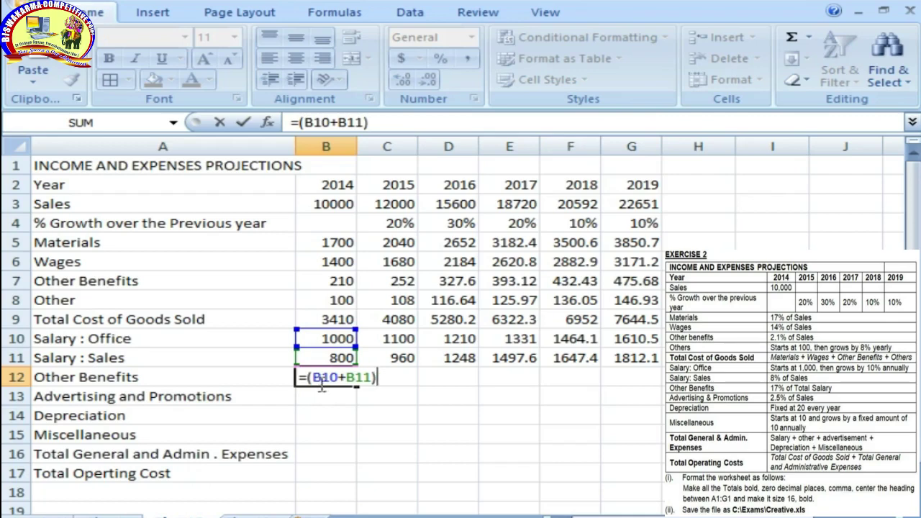
type("*17%")
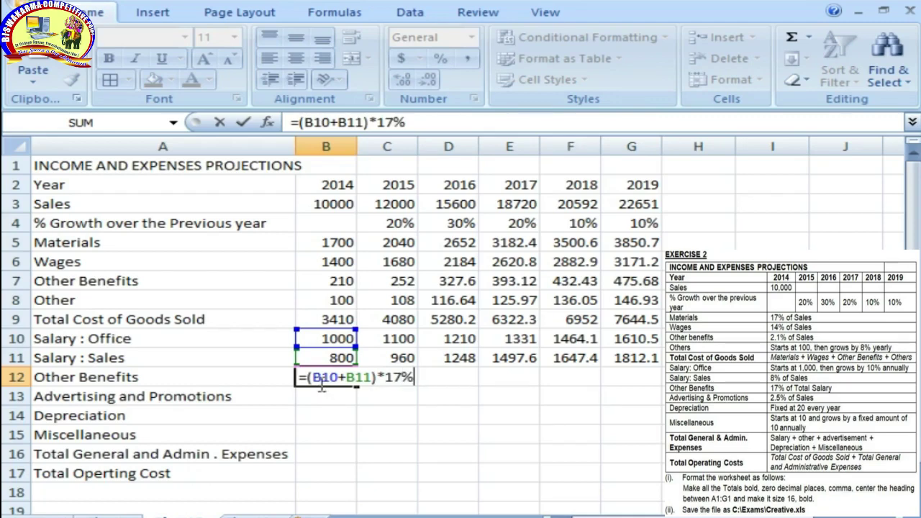
key("Return")
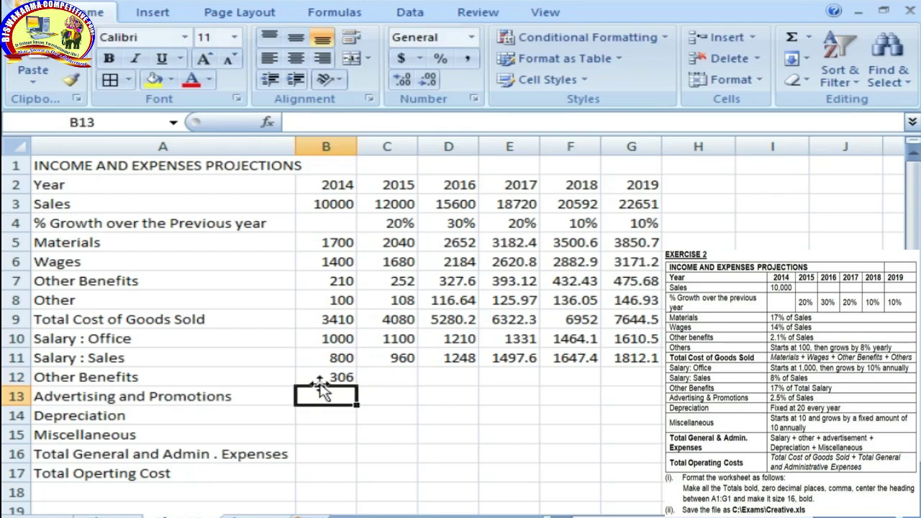
Fill the 17% Other Benefits formula from B12 across to G12
key("Up")
key("shift+Right")
key("shift+Right")
key("shift+Right")
key("shift+Right")
key("shift+Right")
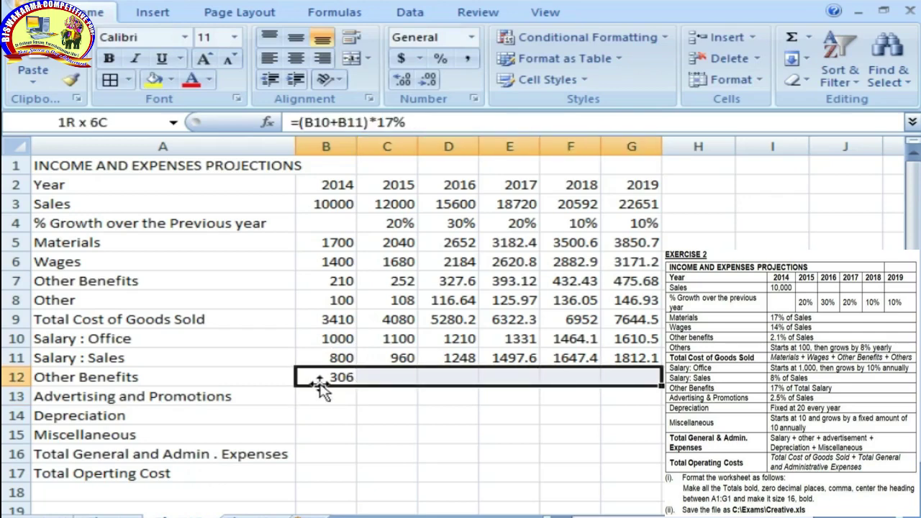
key("ctrl+r")
key("Tab")
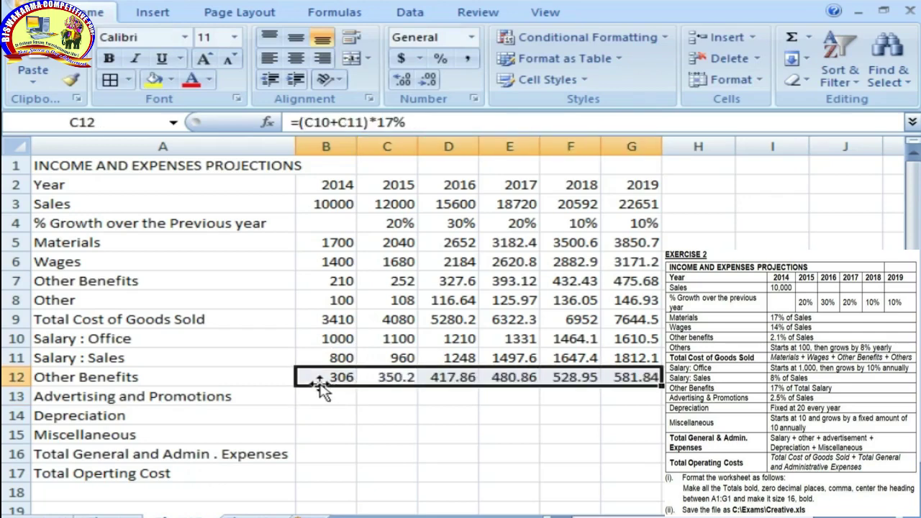
Enter =B3*2.5% in cell B13 to calculate the 2014 Advertising and Promotions as 2.5% of Sales
left_click(321, 392)
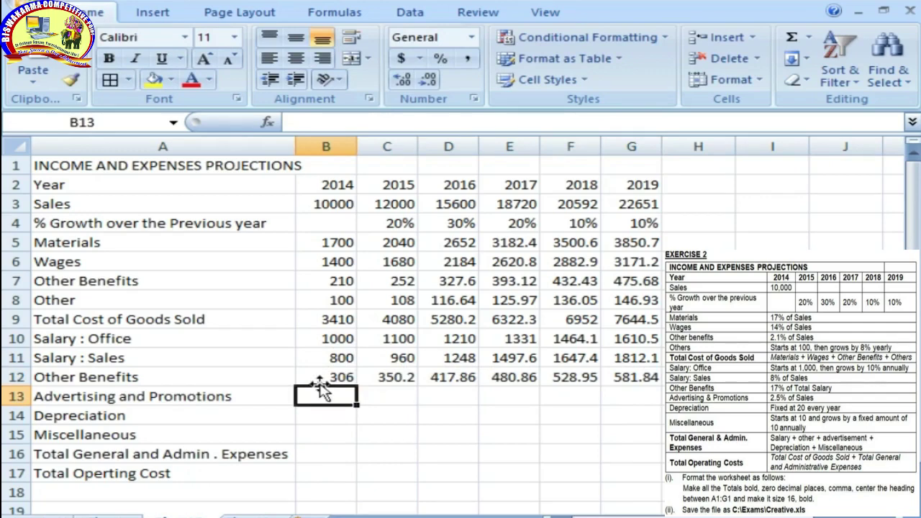
type("=")
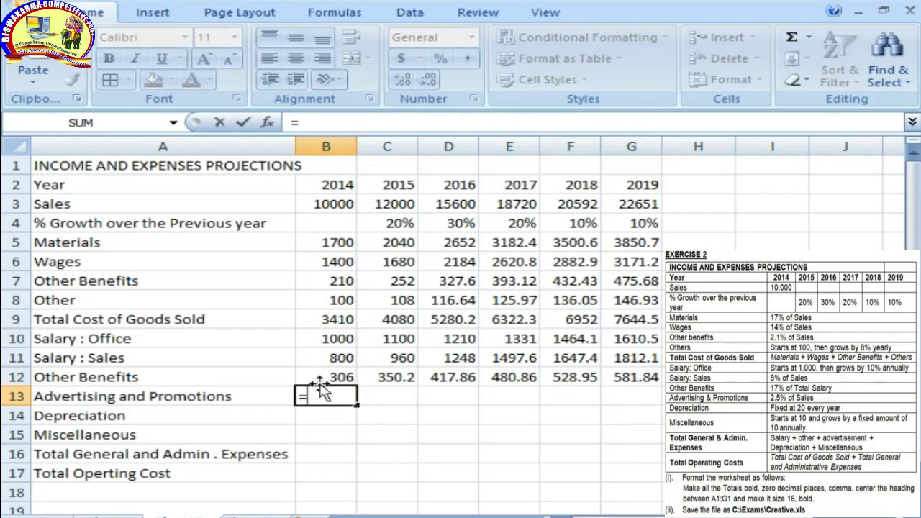
key("Up")
key("Up")
key("Up")
key("Up")
key("Up")
key("Up")
key("Up")
key("Up")
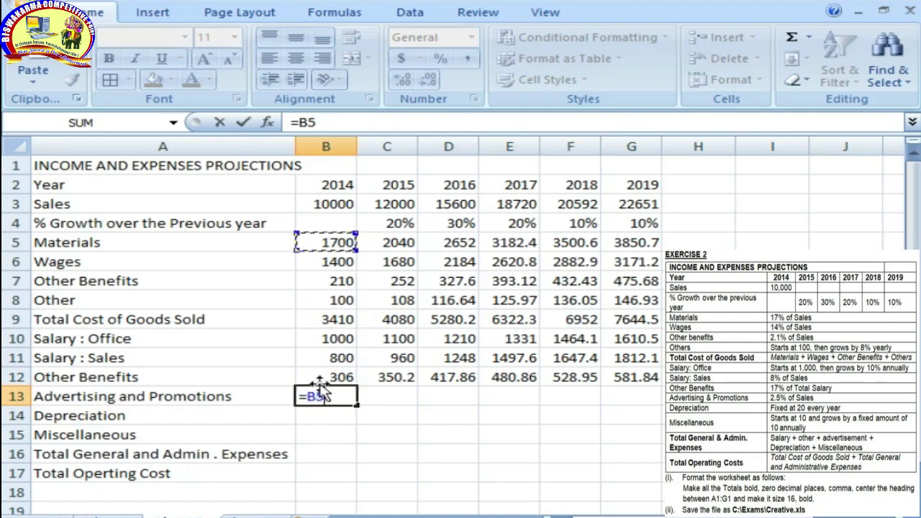
key("Up")
key("Up")
type("*")
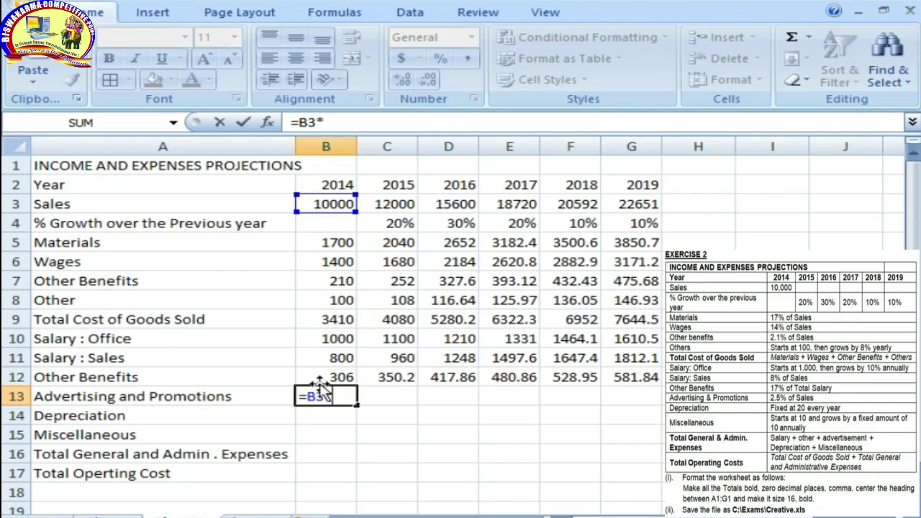
type("2.5%")
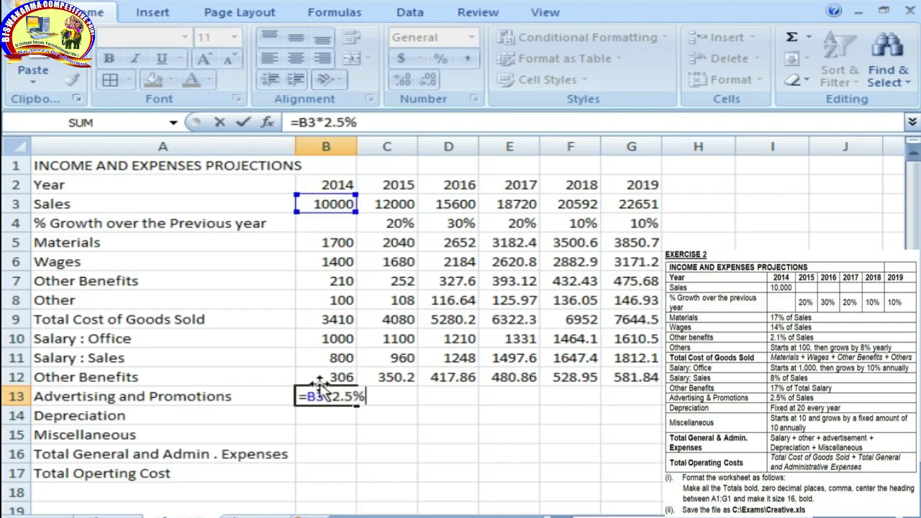
Fill the Advertising and Promotions formula from B13 across to G13
key("Return")
key("Up")
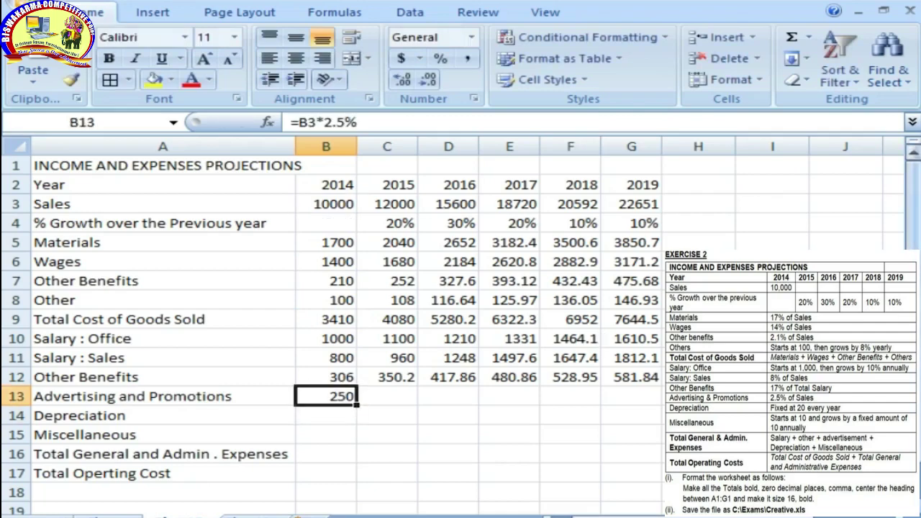
left_click_drag(331, 396, 631, 396)
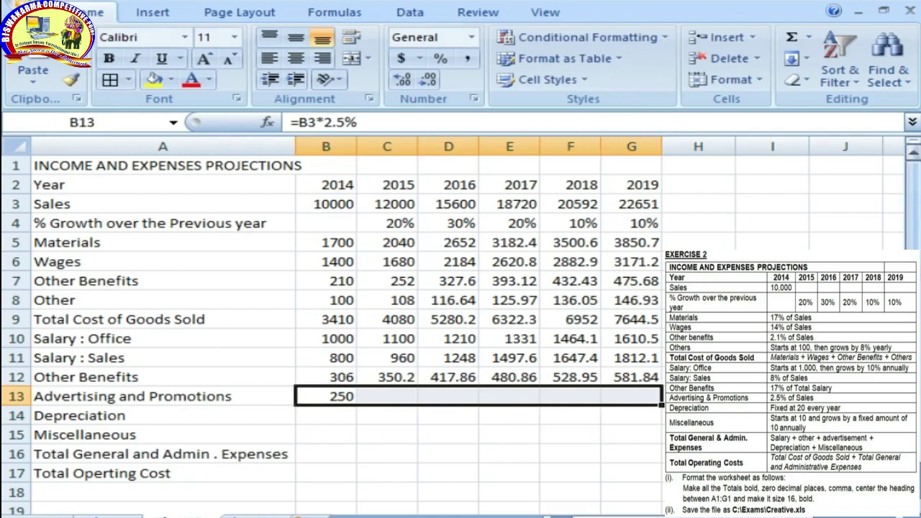
key("ctrl+r")
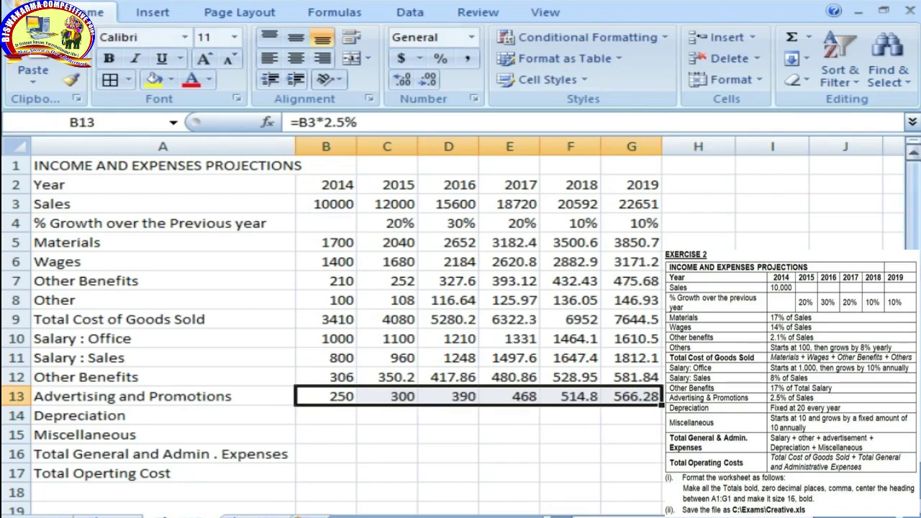
Enter 20 as the 2014 Depreciation in cell B14 and fill it across to G14
left_click(326, 415)
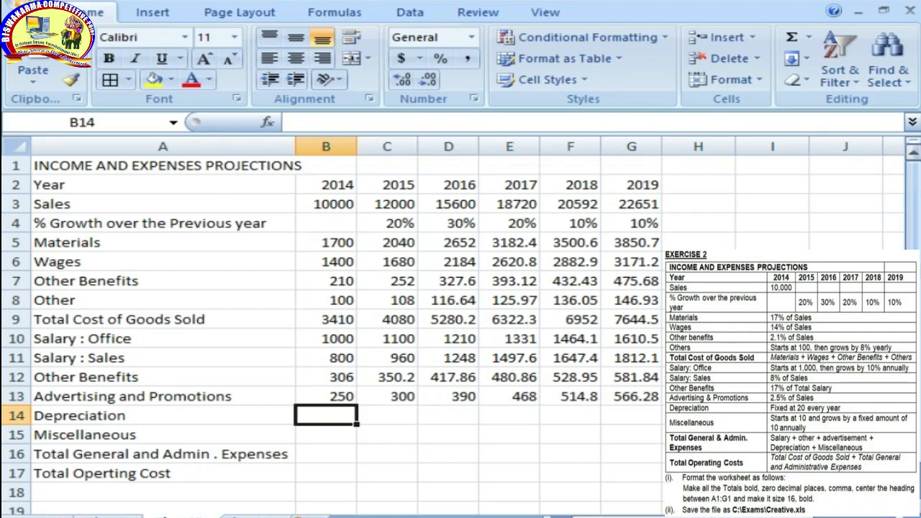
type("20")
key("Tab")
left_click_drag(325, 415, 631, 415)
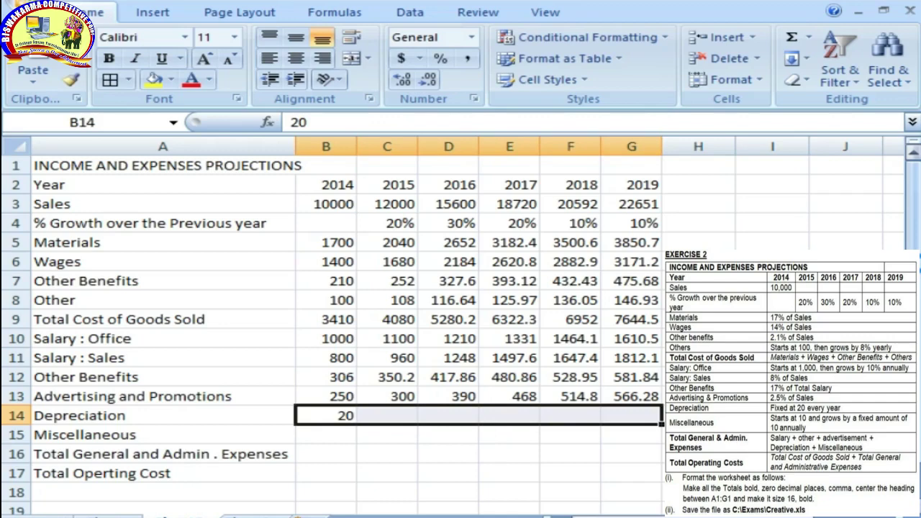
key("ctrl+r")
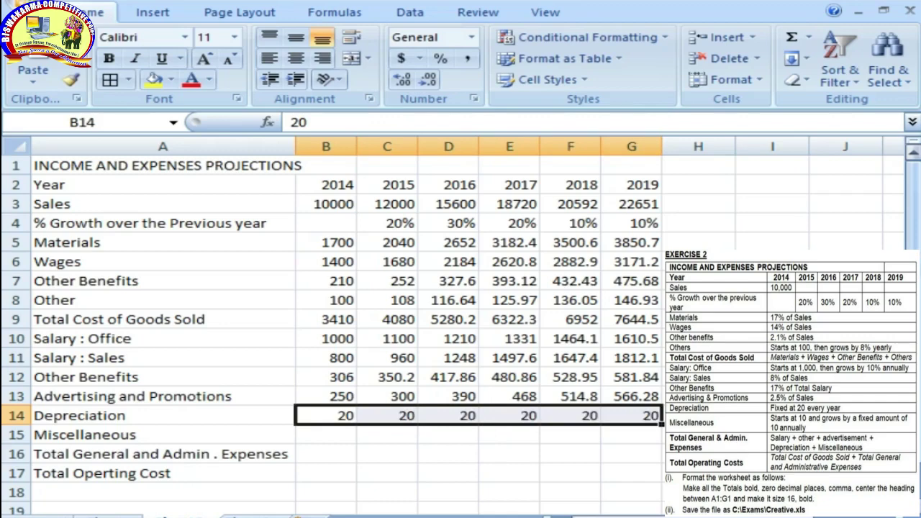
Enter 10 as the 2014 Miscellaneous amount in cell B15
left_click(326, 434)
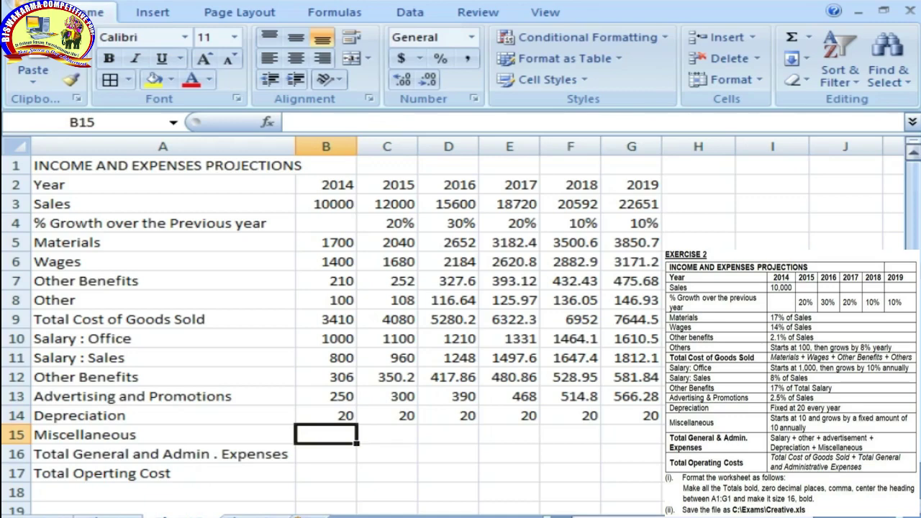
key("F2")
type("10")
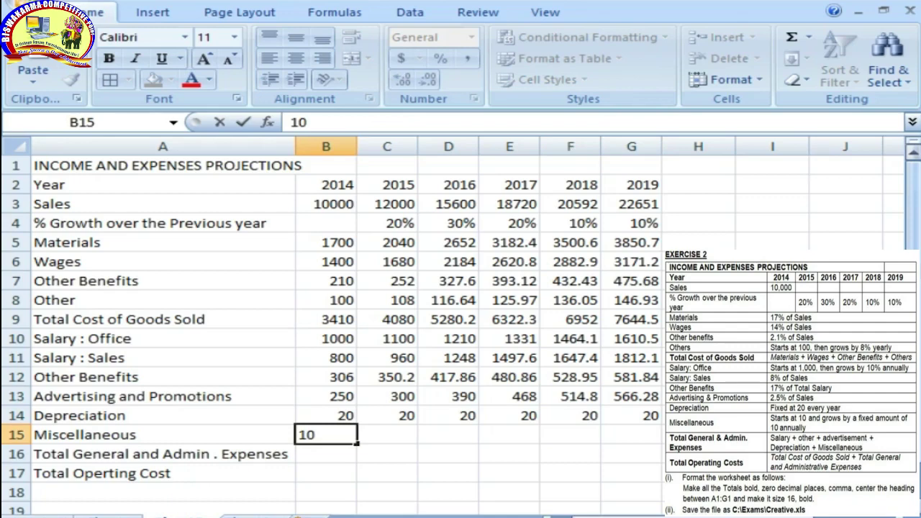
left_click(387, 434)
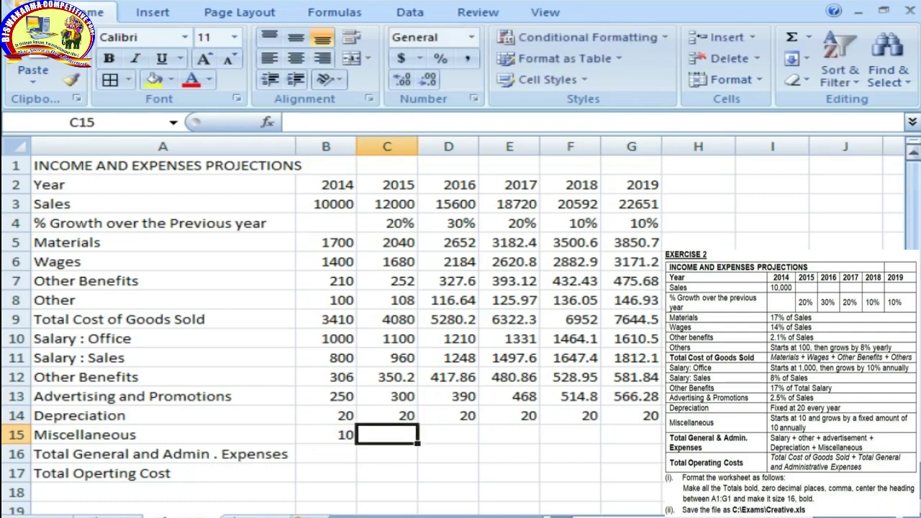
Enter =B15+10 in cell C15 for the 2015 Miscellaneous amount and fill it across to G15
type("1")
key("BackSpace")
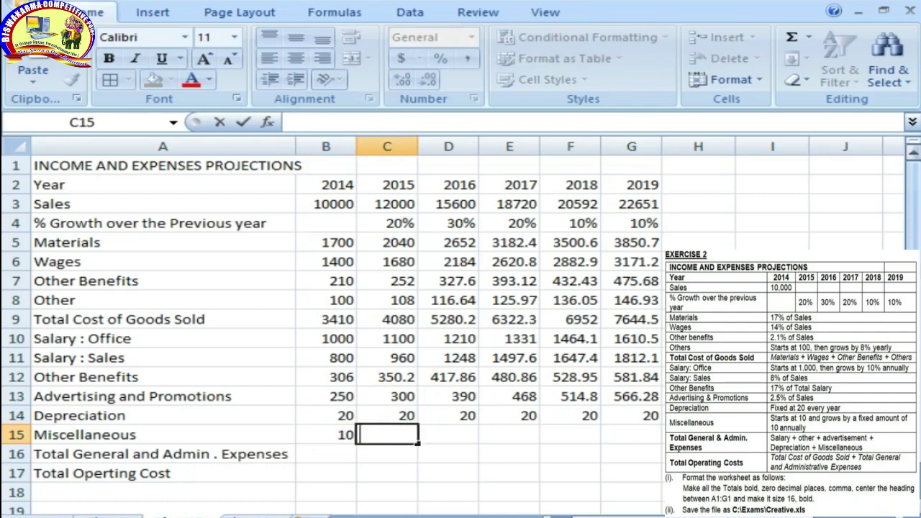
type("=B15+")
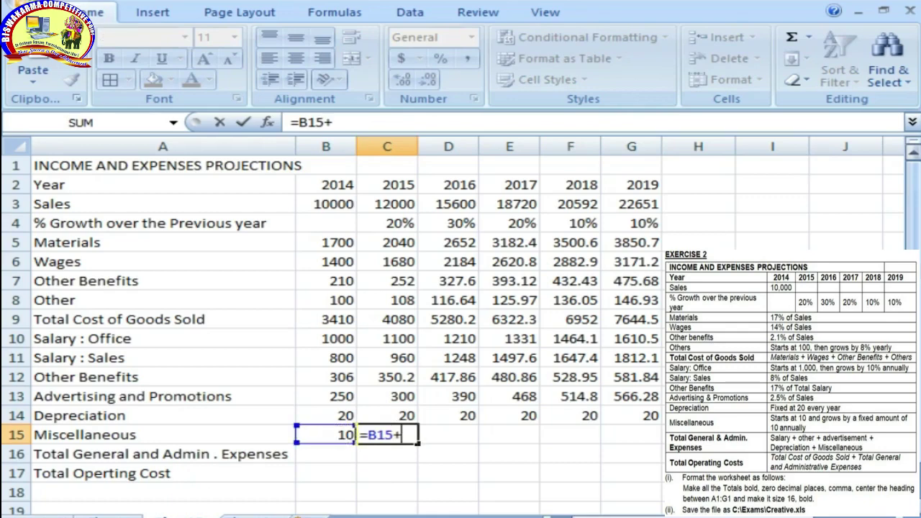
type("10")
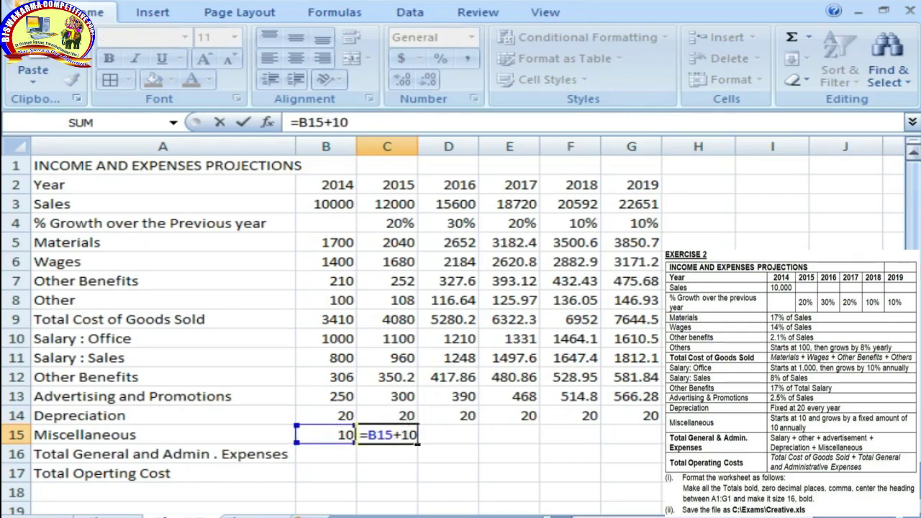
left_click(326, 434)
left_click(387, 435)
left_click_drag(387, 434, 631, 435)
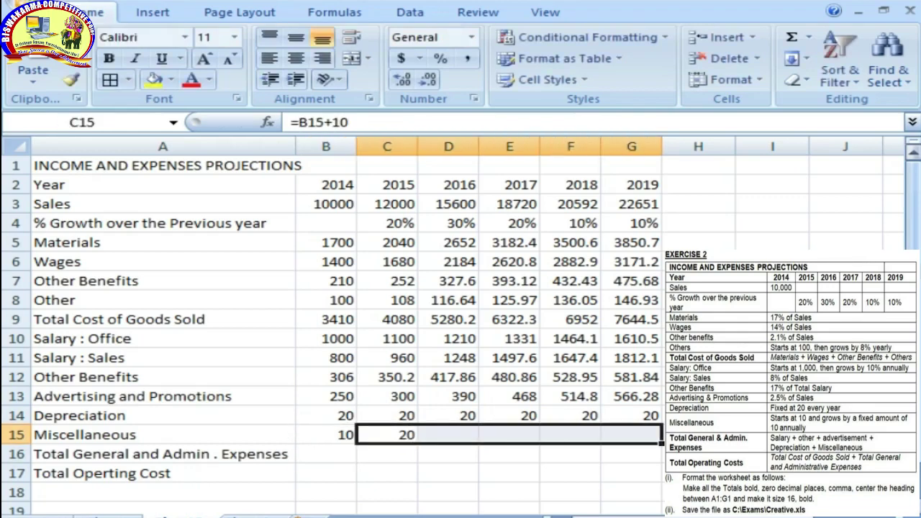
key("ctrl+r")
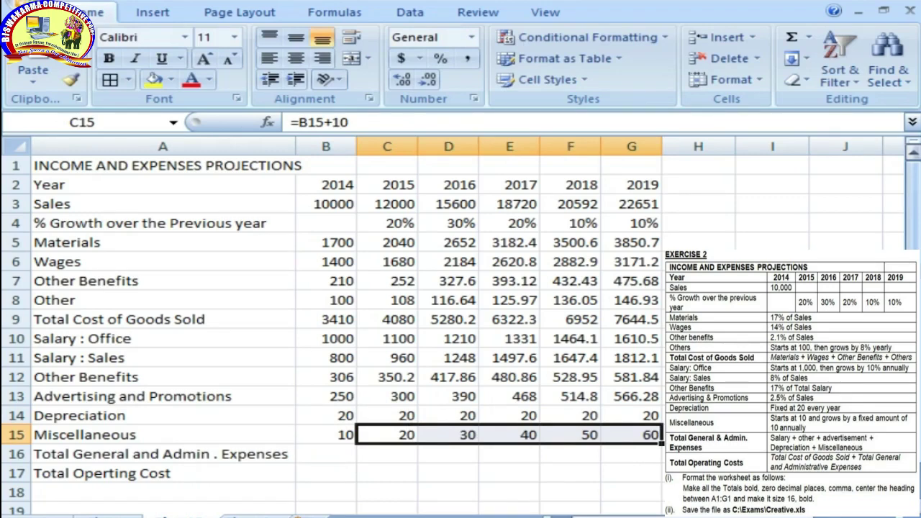
Calculate Total General and Admin. Expenses in B16:G16 by applying AutoSum to rows 10 to 15 for every year
left_click(386, 453)
left_click(326, 453)
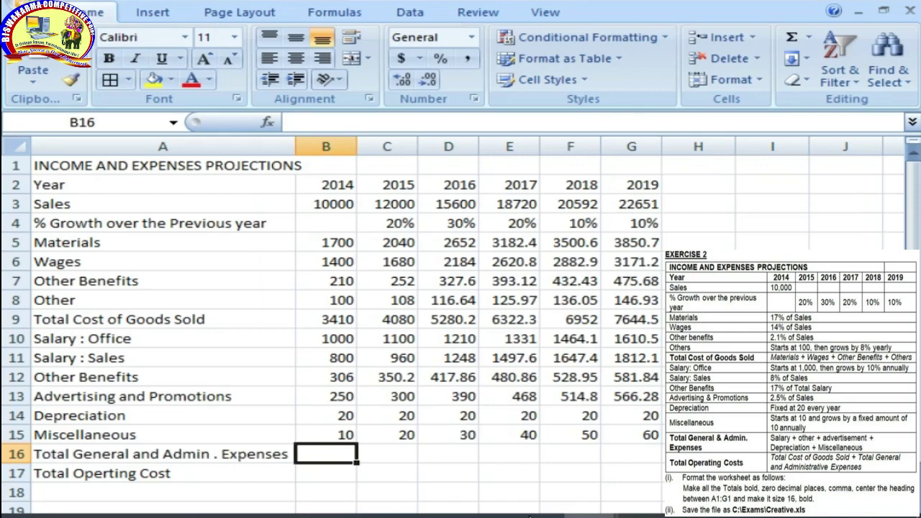
type("=")
key("Escape")
key("Up")
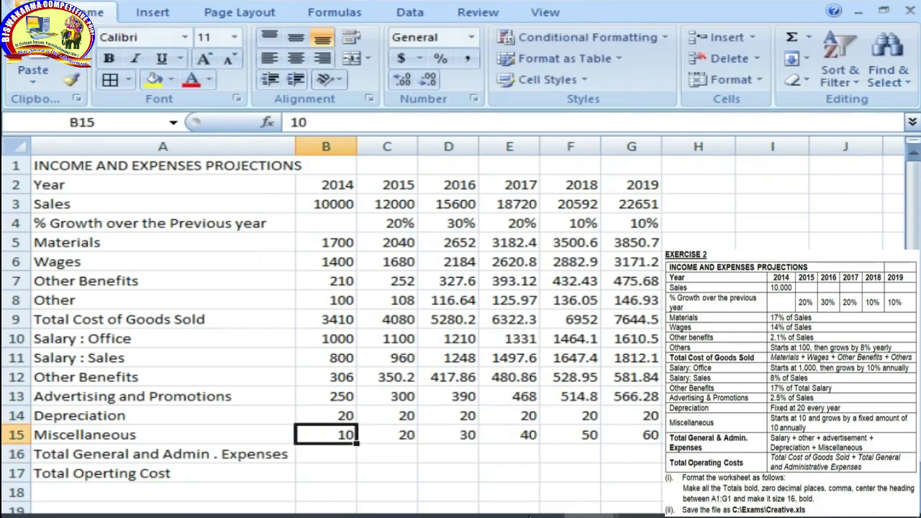
key("Up")
key("Up")
key("Up")
key("Up")
key("Up")
key("shift+Down")
key("shift+Down")
key("shift+Down")
key("shift+Down")
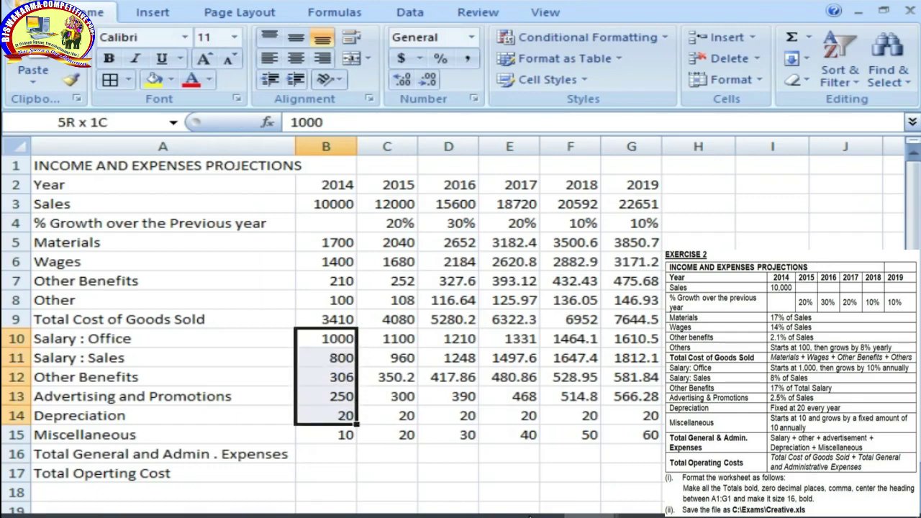
key("shift+Right")
key("shift+Right")
key("shift+Right")
key("shift+Right")
key("shift+Right")
key("shift+Down")
key("shift+Down")
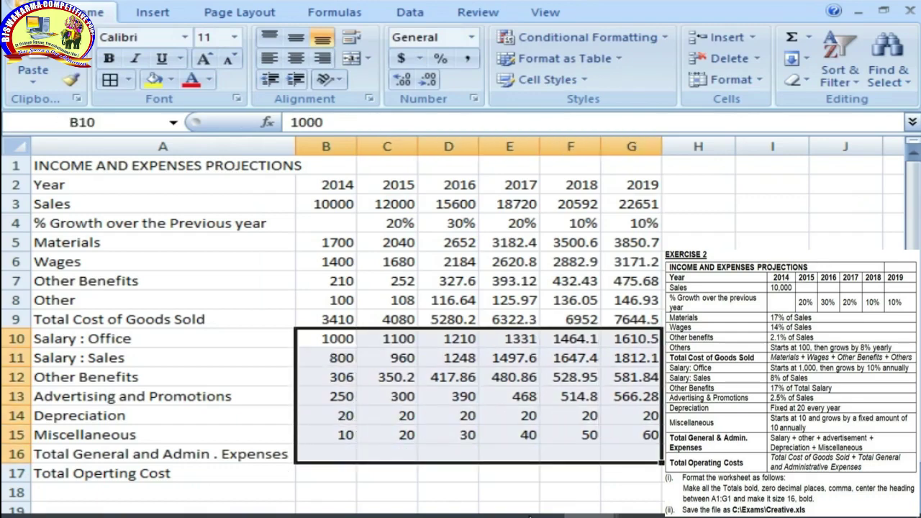
key("alt+equal")
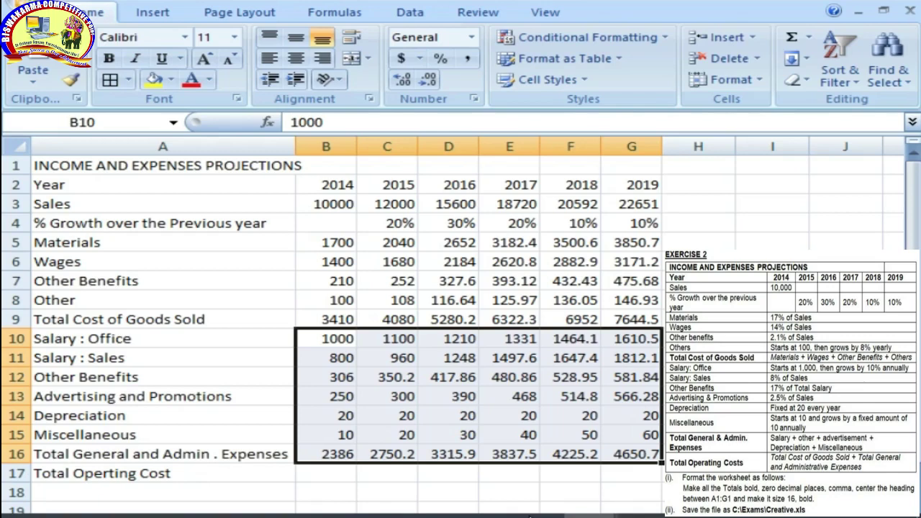
Enter =B9+B16 in cell B17 to calculate the 2014 Total Operating Cost
key("Down")
key("Down")
key("Down")
key("Down")
key("Down")
key("Down")
key("Down")
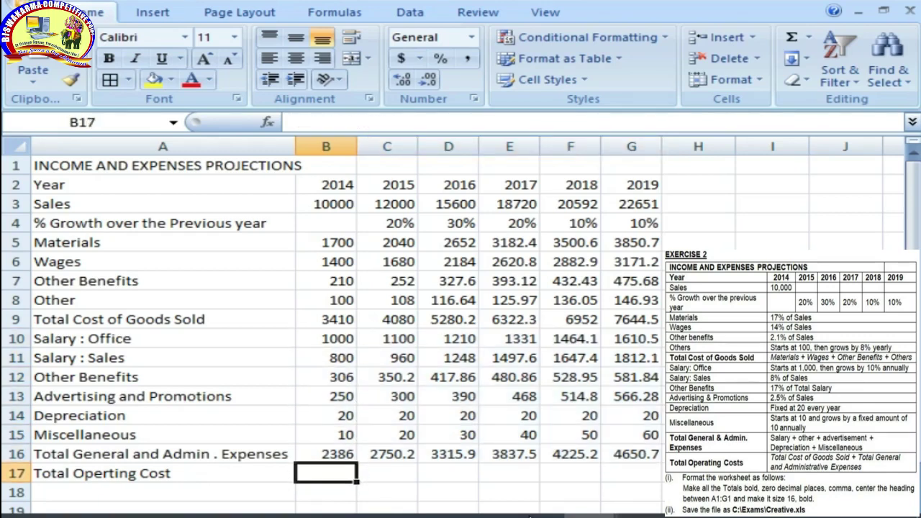
type("=")
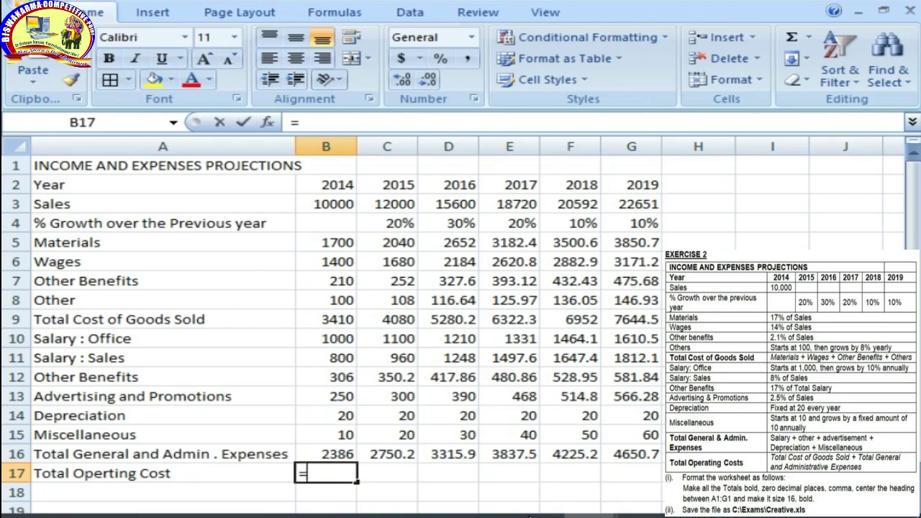
key("Up")
key("Up")
key("Up")
key("Up")
key("Up")
key("Up")
key("Up")
key("Up")
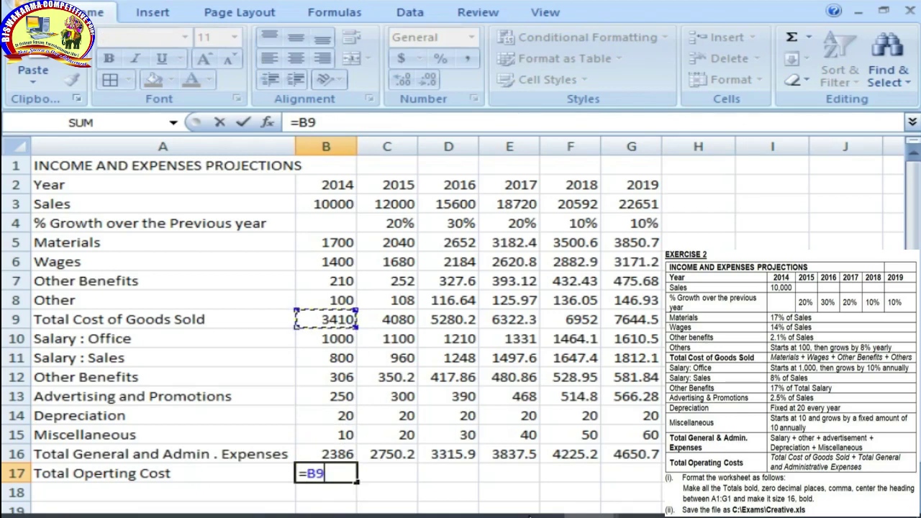
type("+")
key("Up")
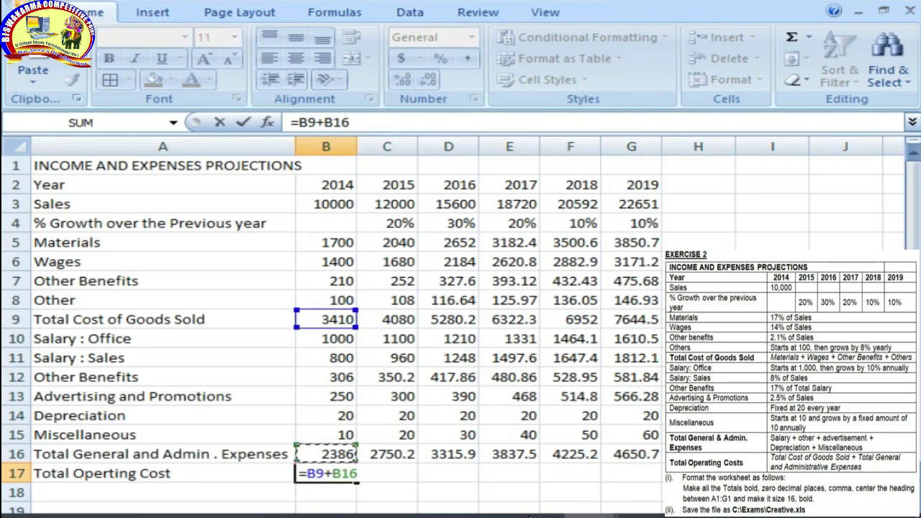
key("ctrl+Return")
Fill the Total Operating Cost formula from B17 across to G17
key("shift+Right")
key("shift+Right")
key("shift+Right")
key("shift+Right")
key("shift+Right")
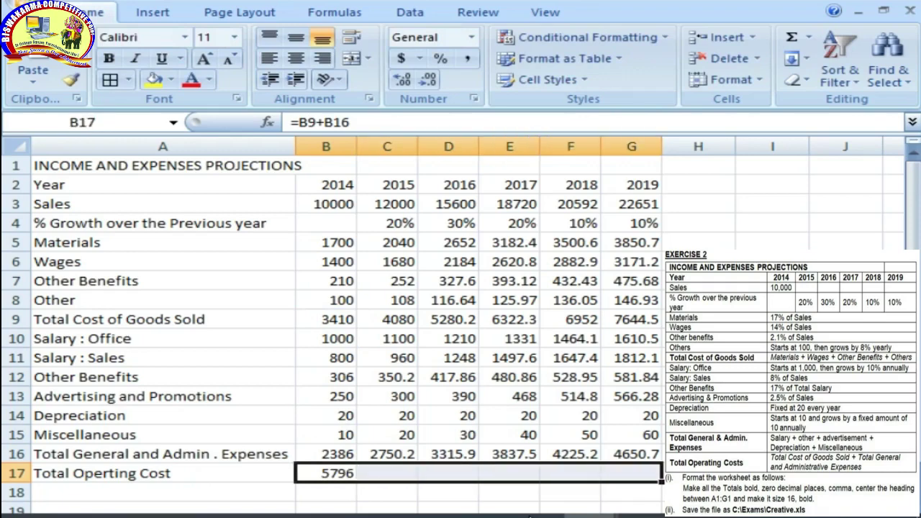
key("ctrl+r")
key("Right")
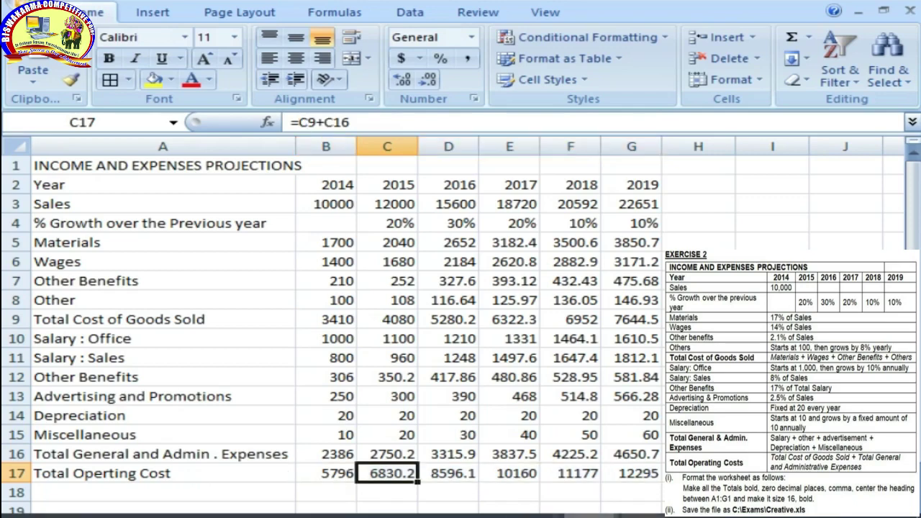
left_click(630, 472)
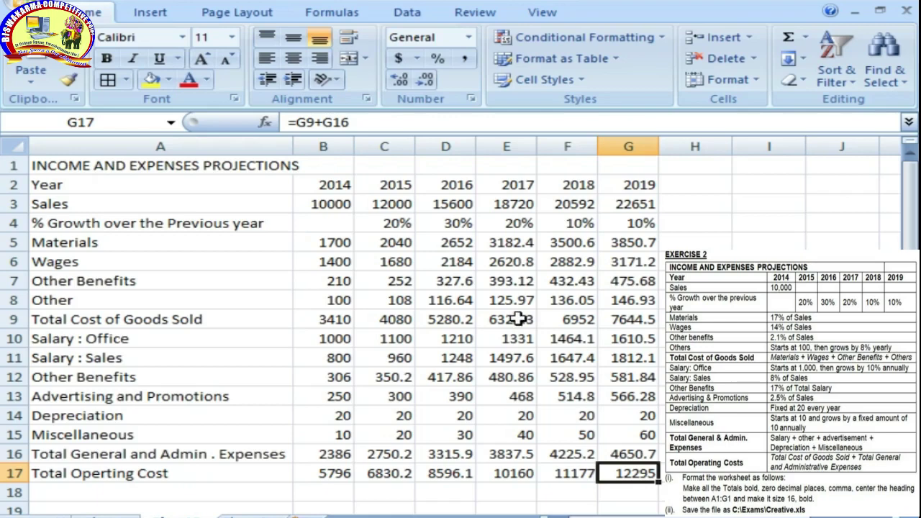
Make the Total Cost of Goods Sold, Total General and Admin. Expenses and Total Operating Cost rows bold from column A to G
left_click_drag(144, 320, 637, 325)
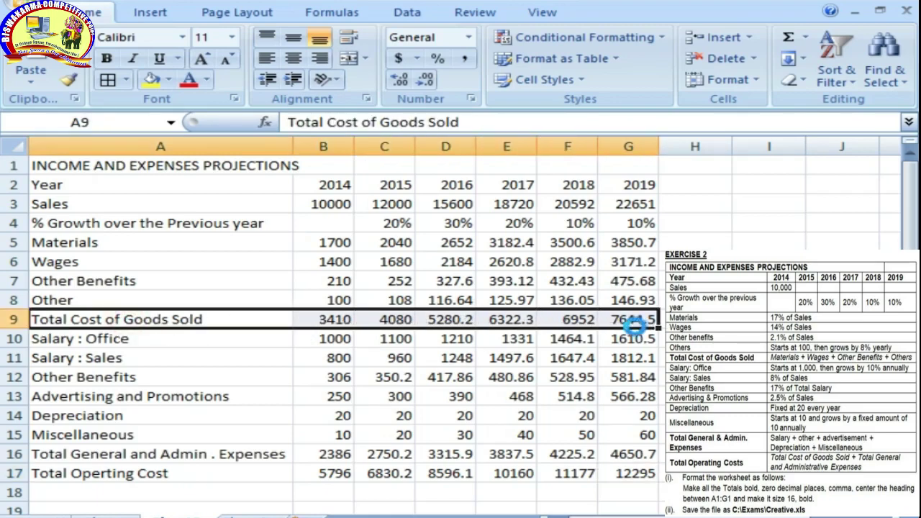
key("ctrl+b")
left_click_drag(58, 453, 642, 474)
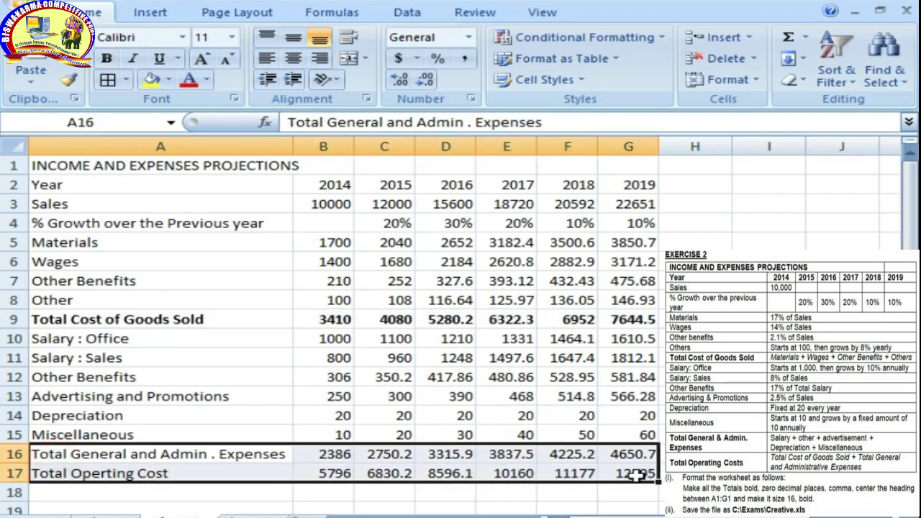
key("ctrl+b")
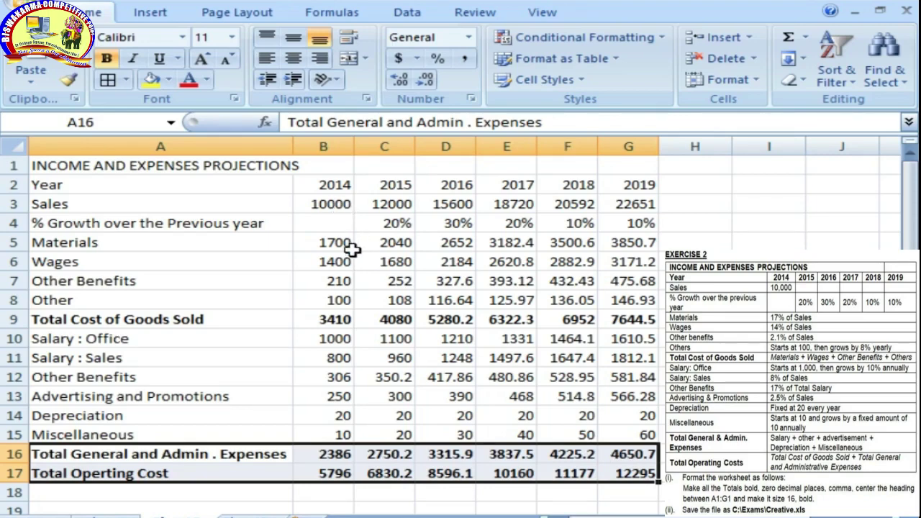
Format the amounts in B5:G17 with zero decimal places and apply the comma style
left_click_drag(351, 246, 615, 479)
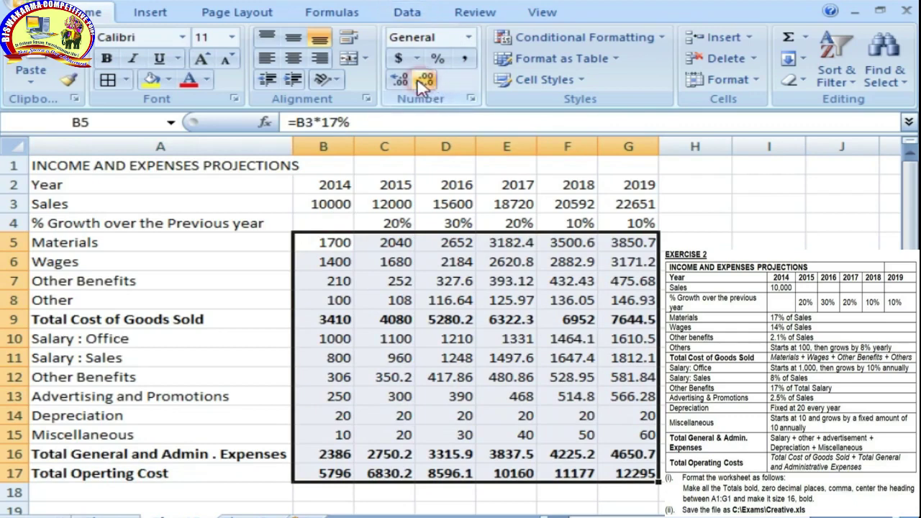
left_click(397, 80)
left_click(426, 81)
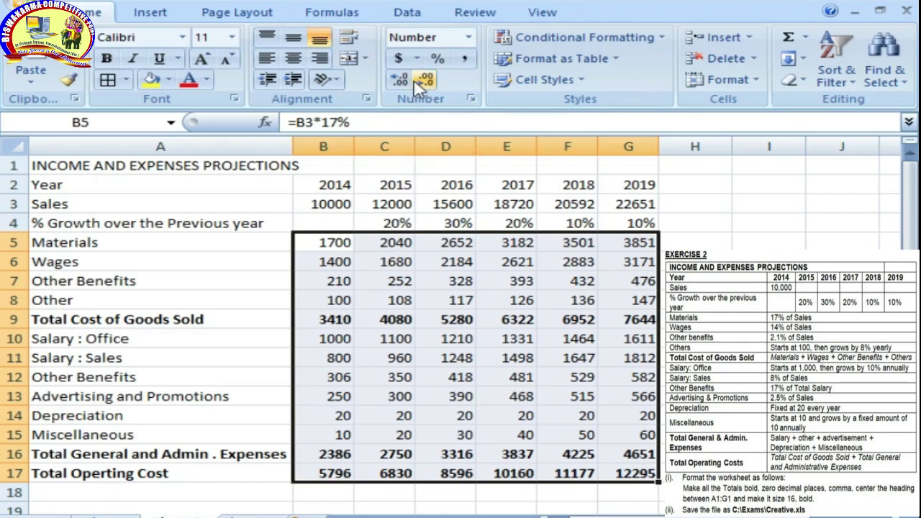
left_click(464, 61)
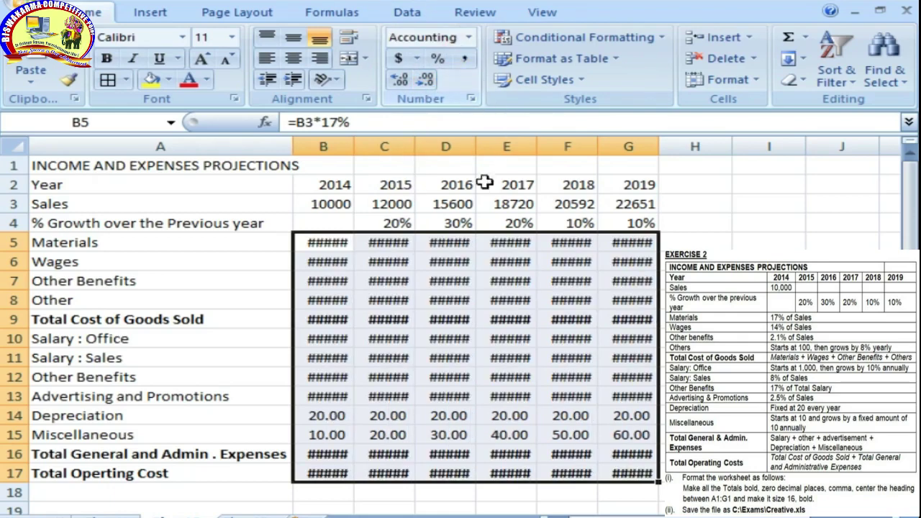
Autofit columns B to G and reduce the comma-styled amounts in B5:G17 to zero decimal places
left_click_drag(343, 147, 641, 146)
double_click(597, 148)
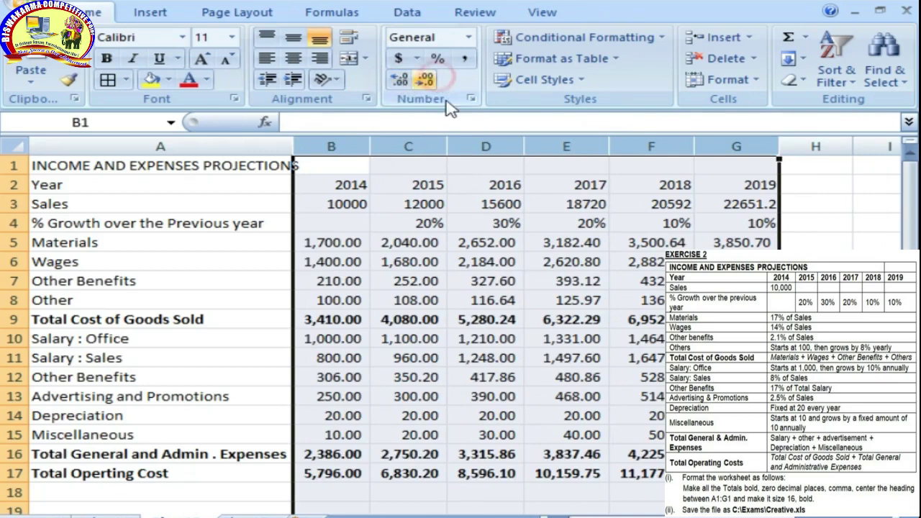
left_click(438, 282)
left_click_drag(338, 243, 733, 472)
left_click(423, 79)
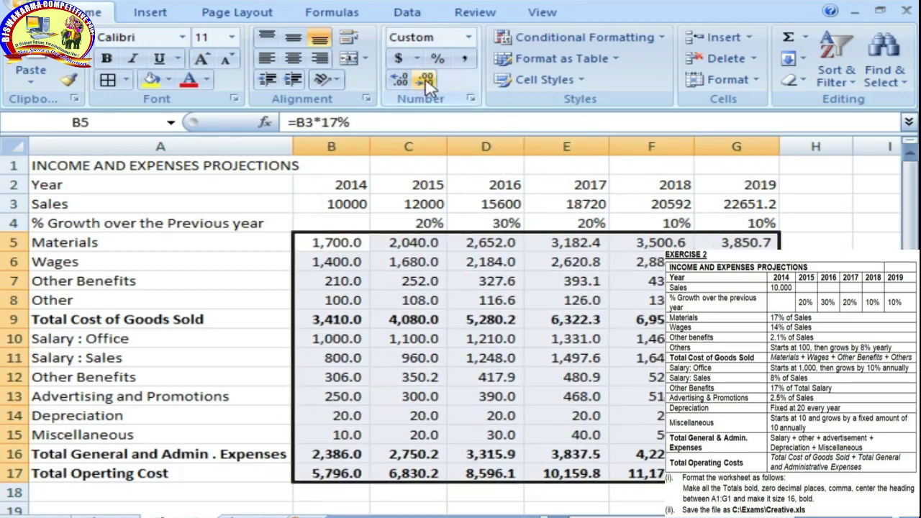
left_click(423, 79)
Autofit columns B to G to the shortened amounts, and widen them slightly to an equal width
left_click_drag(330, 146, 678, 146)
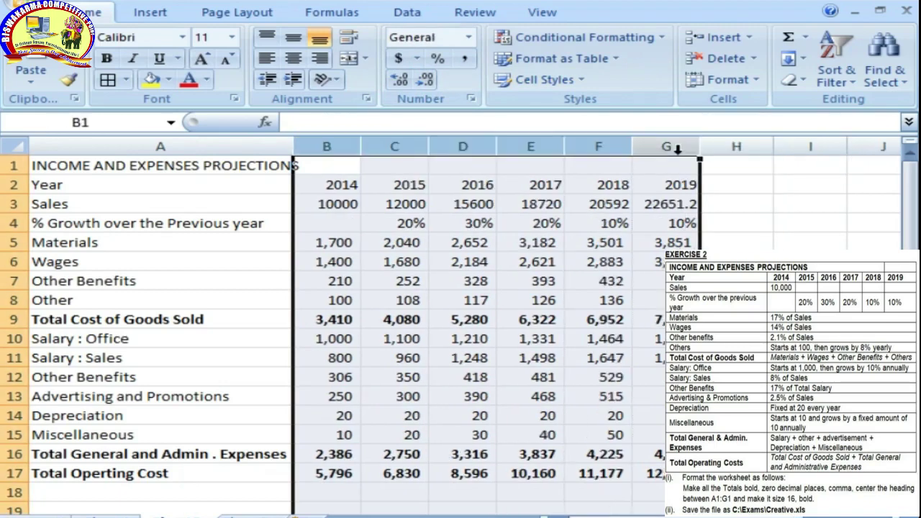
double_click(631, 148)
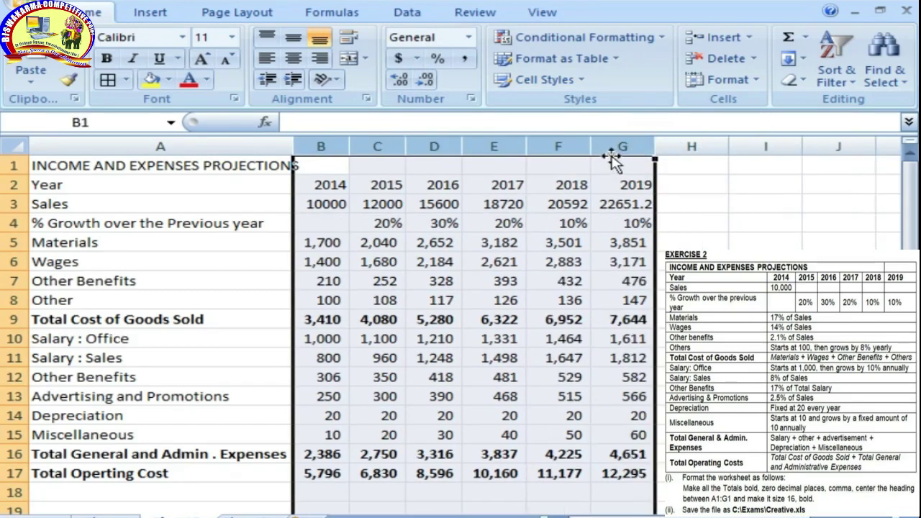
left_click_drag(592, 146, 622, 145)
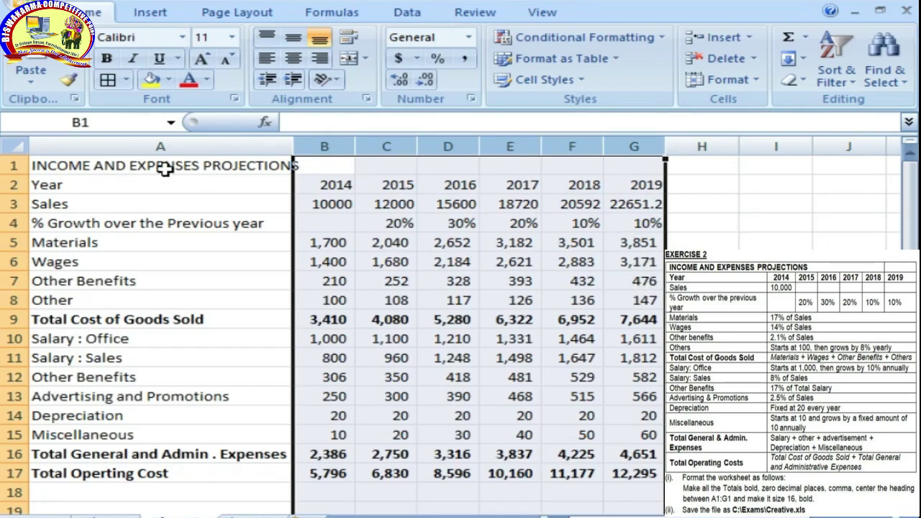
Merge and center the heading INCOME AND EXPENSES PROJECTIONS across A1:G1 and make it bold at font size 16
left_click_drag(173, 166, 618, 164)
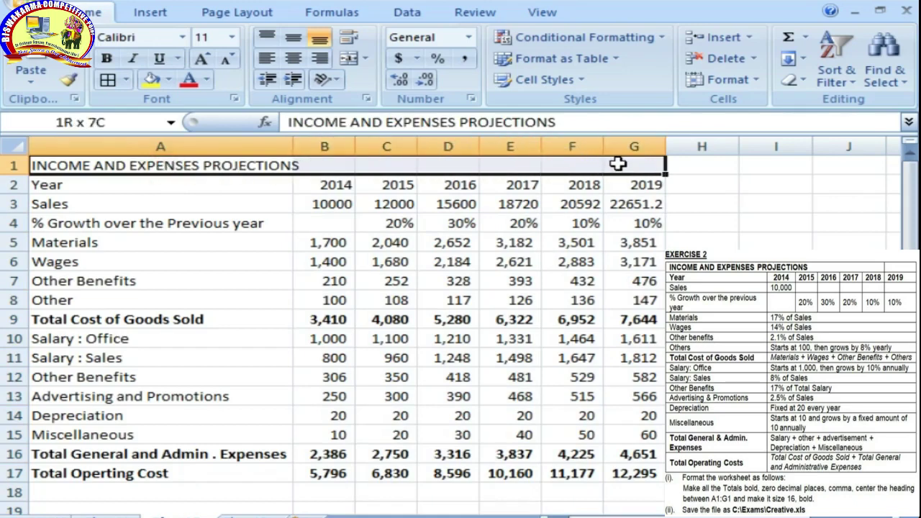
left_click(349, 60)
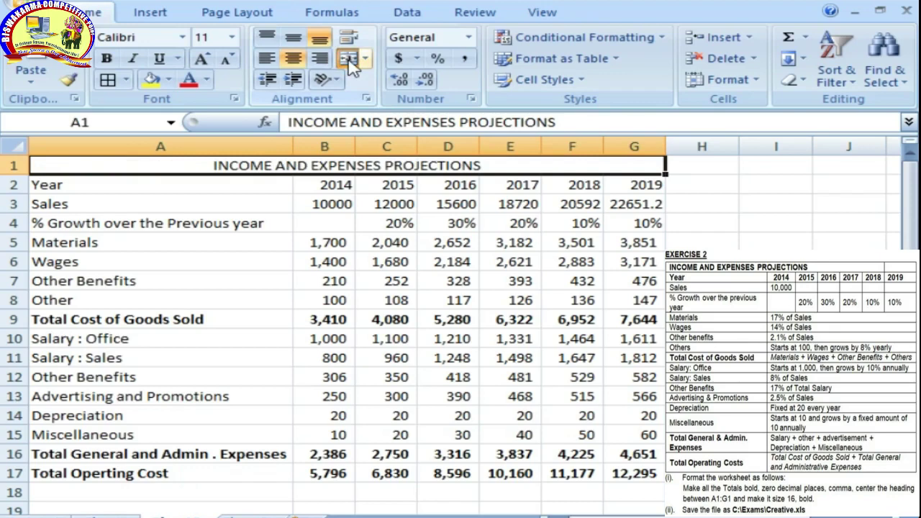
left_click(203, 36)
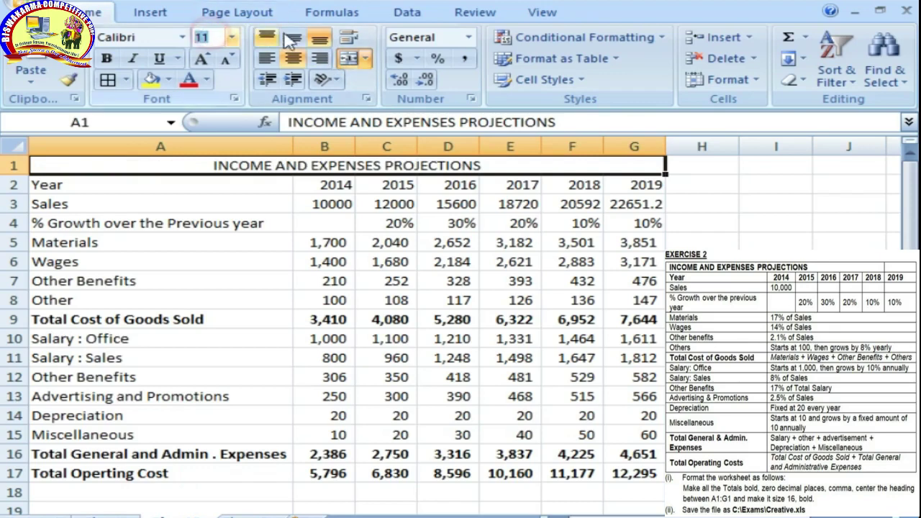
type("16")
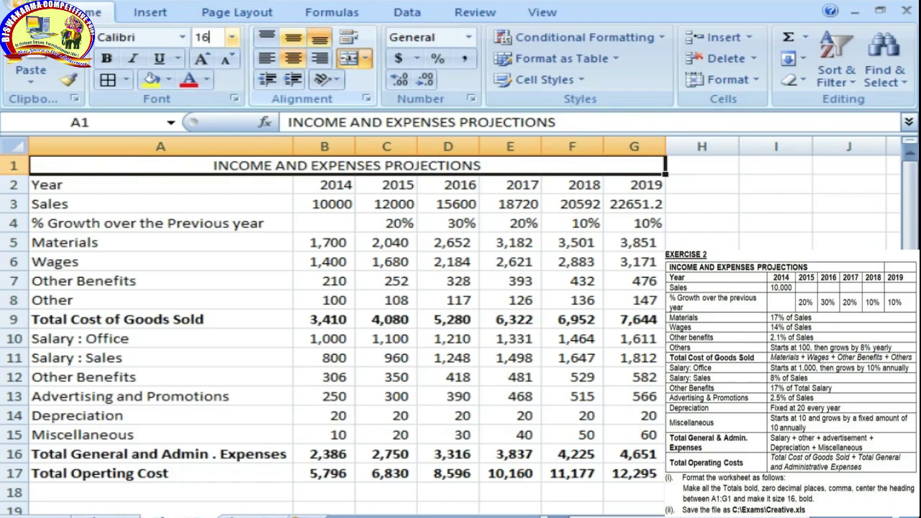
left_click(221, 37)
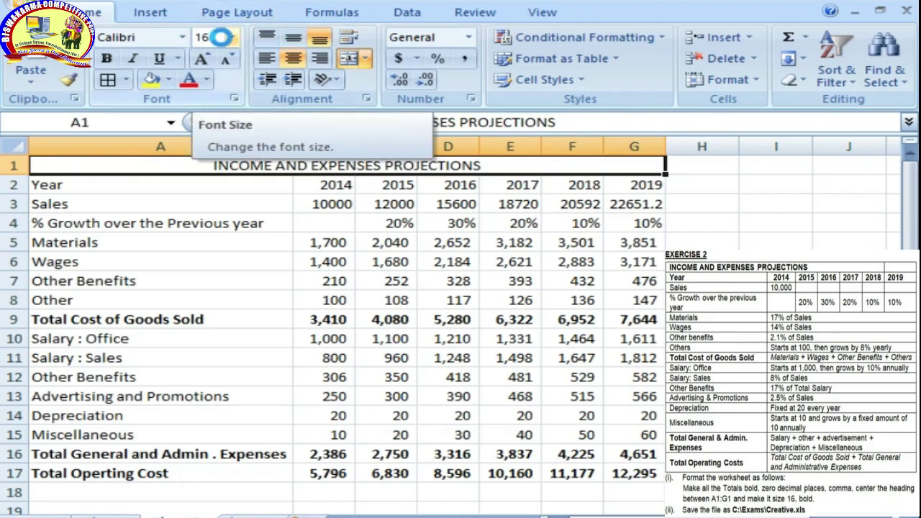
key("Return")
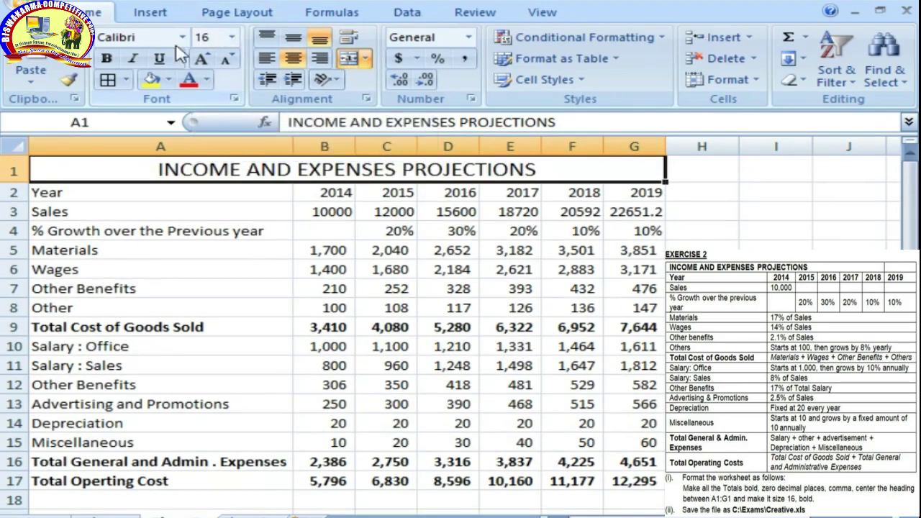
left_click(106, 60)
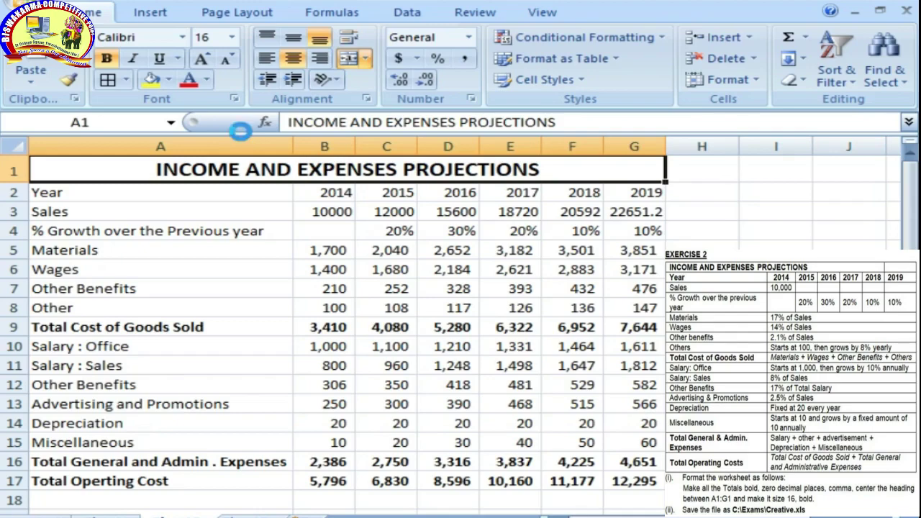
Start saving the workbook, create a folder named Exam on Local Disk (C:) and open it as the save location
key("ctrl+s")
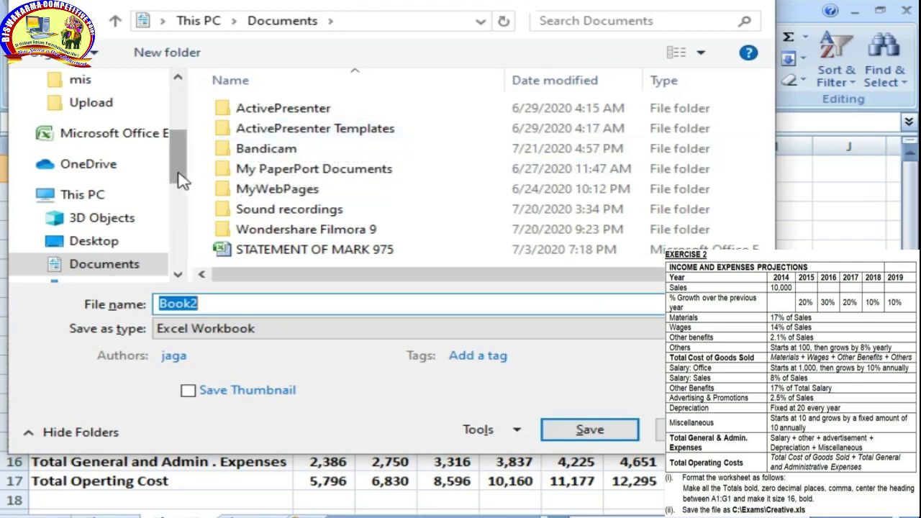
left_click_drag(183, 180, 172, 228)
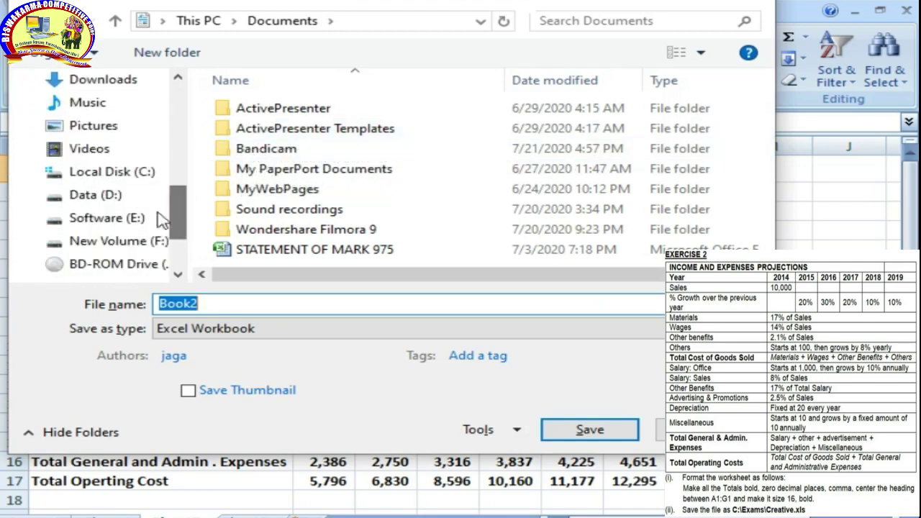
left_click(124, 173)
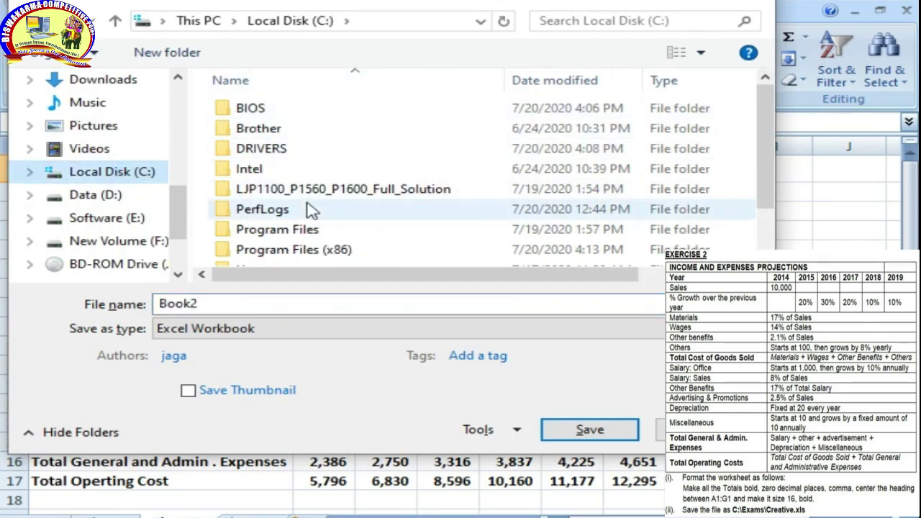
left_click(163, 59)
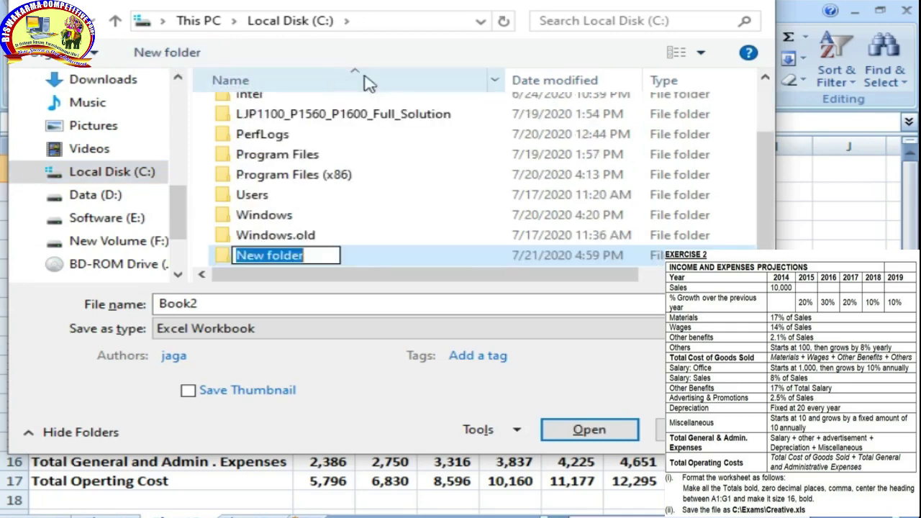
type("Exam")
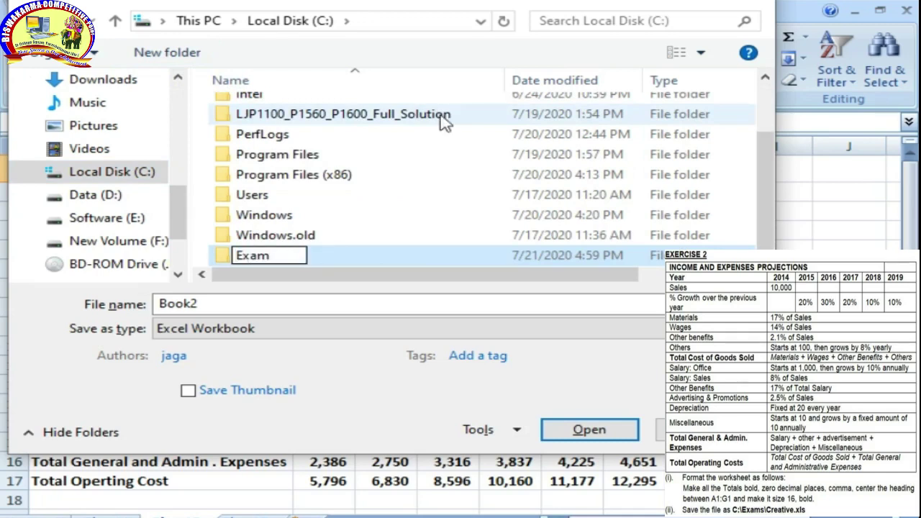
key("Return")
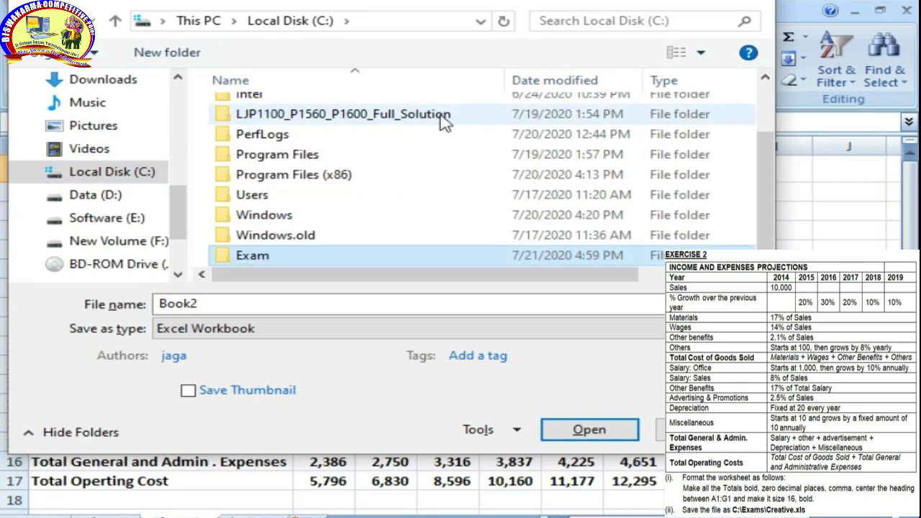
key("Return")
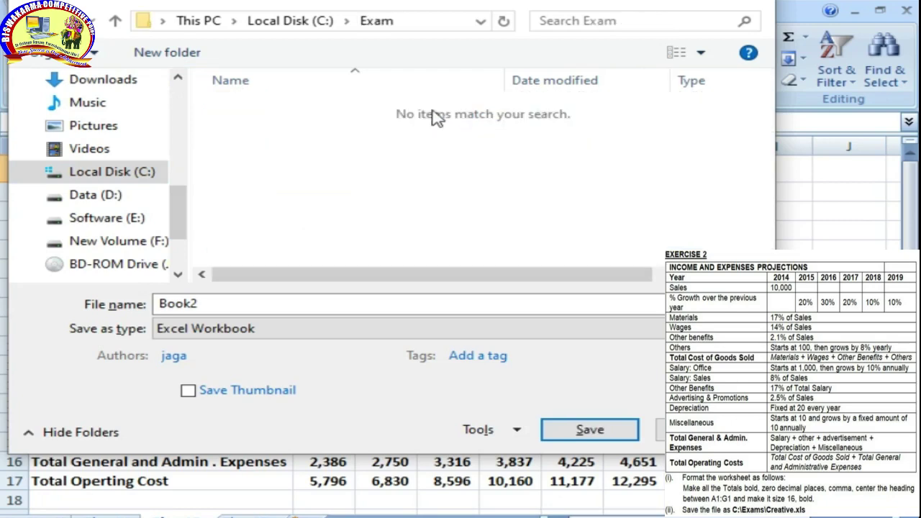
Save the workbook in the Exam folder under the file name Creative, as an Excel Workbook
double_click(257, 304)
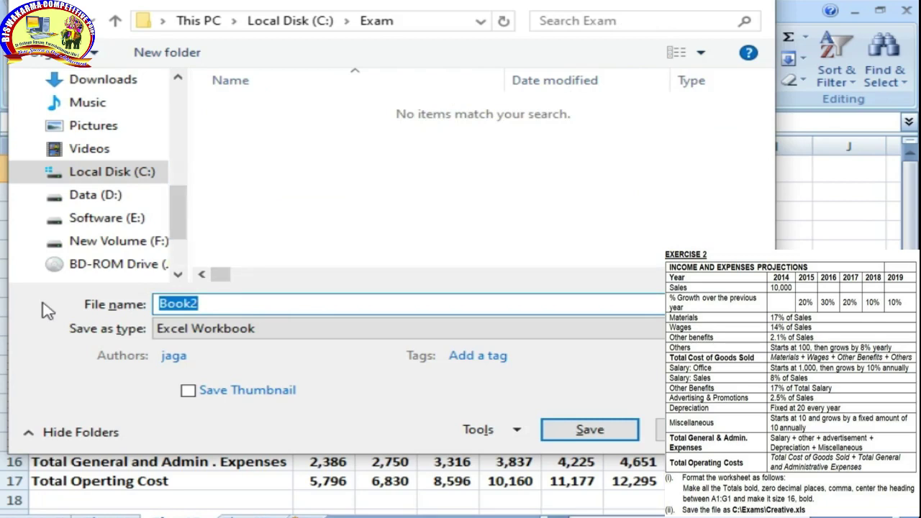
type("C")
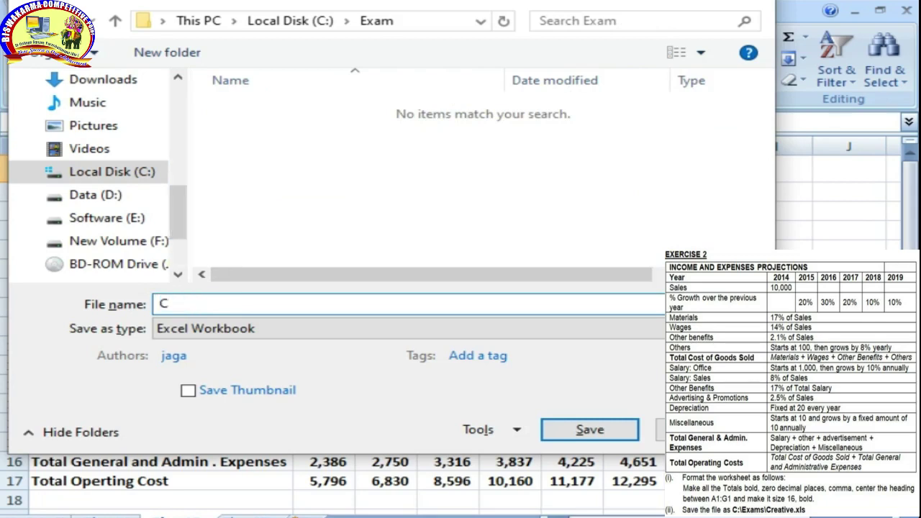
type("reative")
left_click(589, 427)
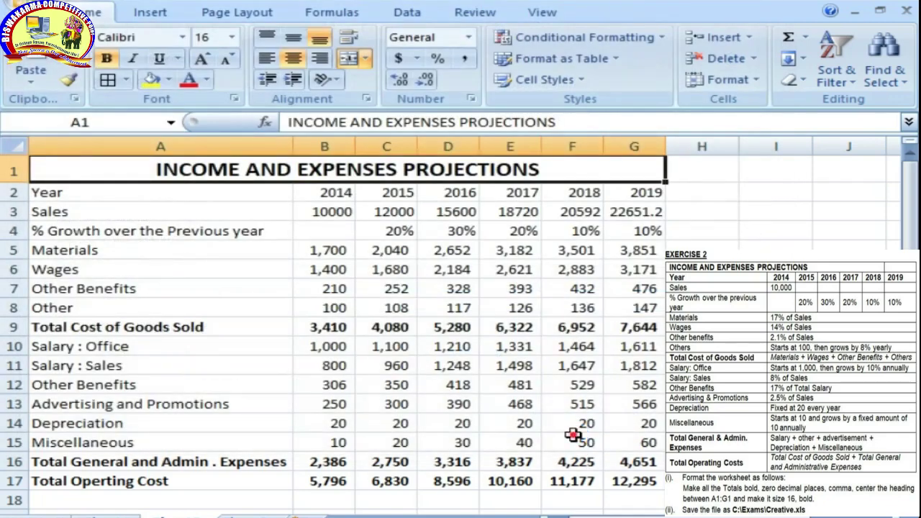
Apply all borders to the whole projections table, A1:G17
left_click(575, 438)
left_click_drag(176, 170, 366, 480)
left_click(108, 80)
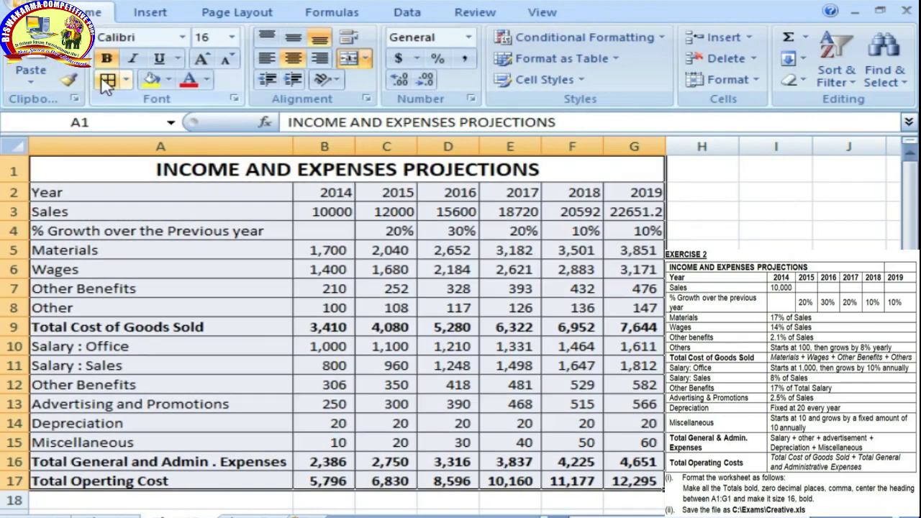
left_click(179, 192)
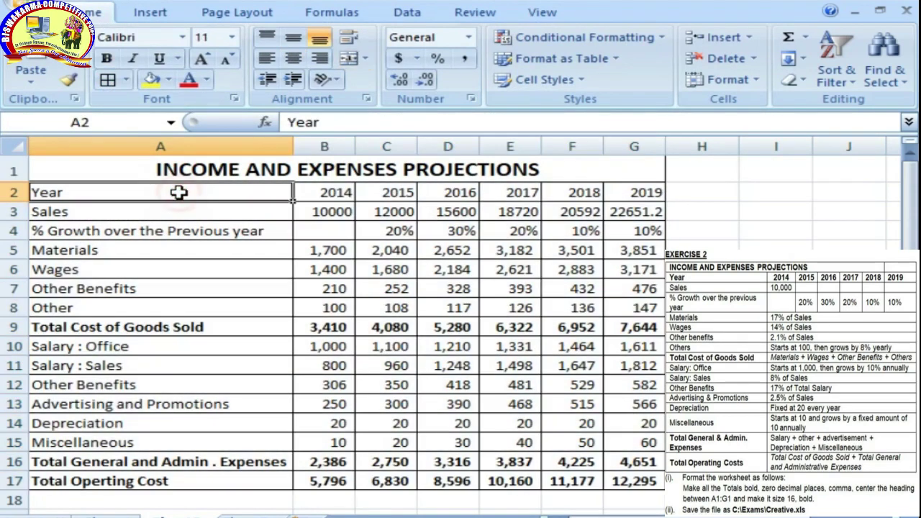